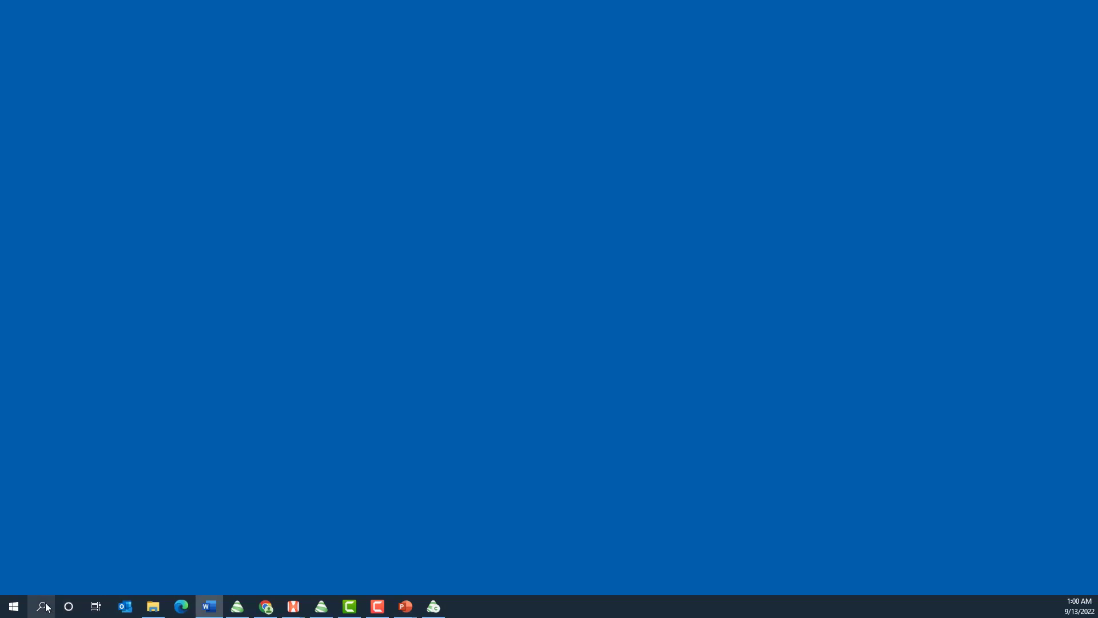
# Launch Altair HyperWorks in a maximized window and open the recent model Vehicle_meshed_Al.hm
pyautogui.click(13, 606)
pyautogui.click(13, 608)
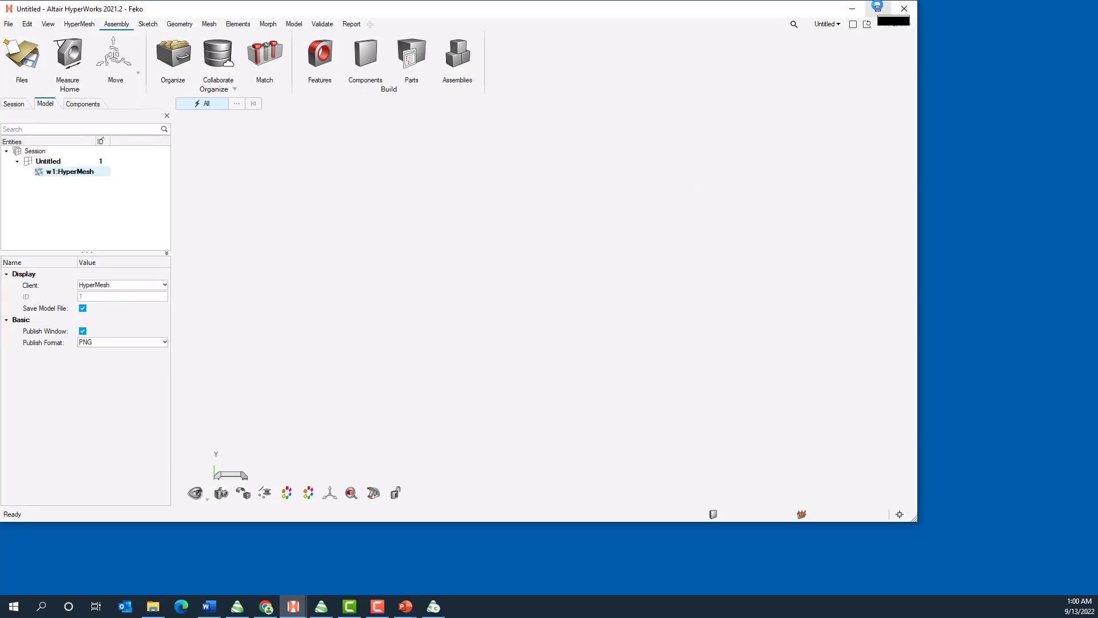
pyautogui.click(878, 8)
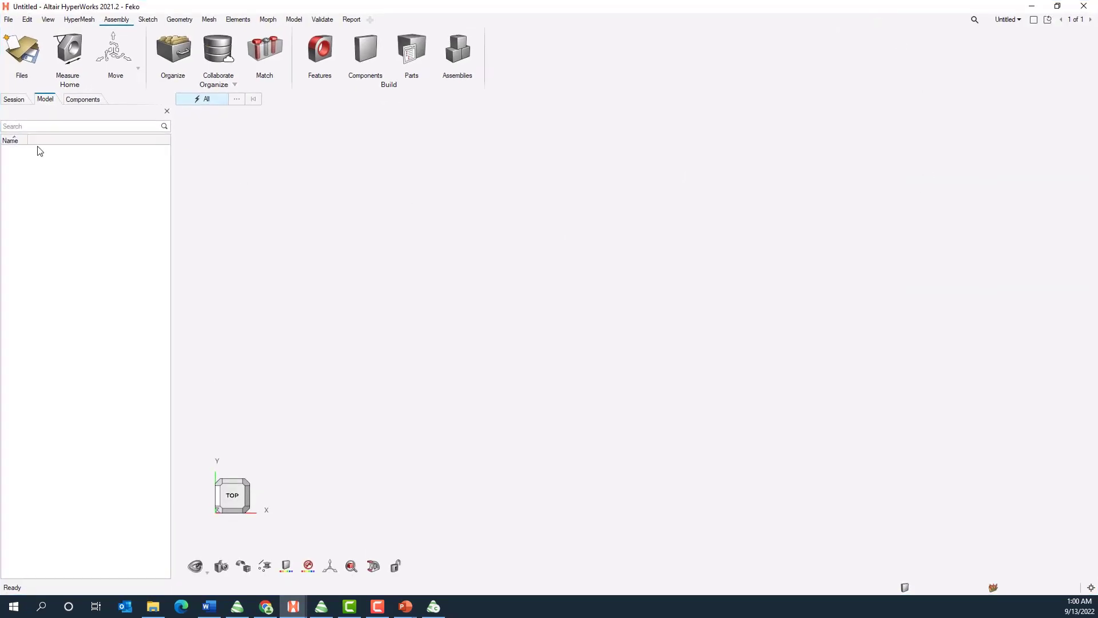
pyautogui.click(11, 21)
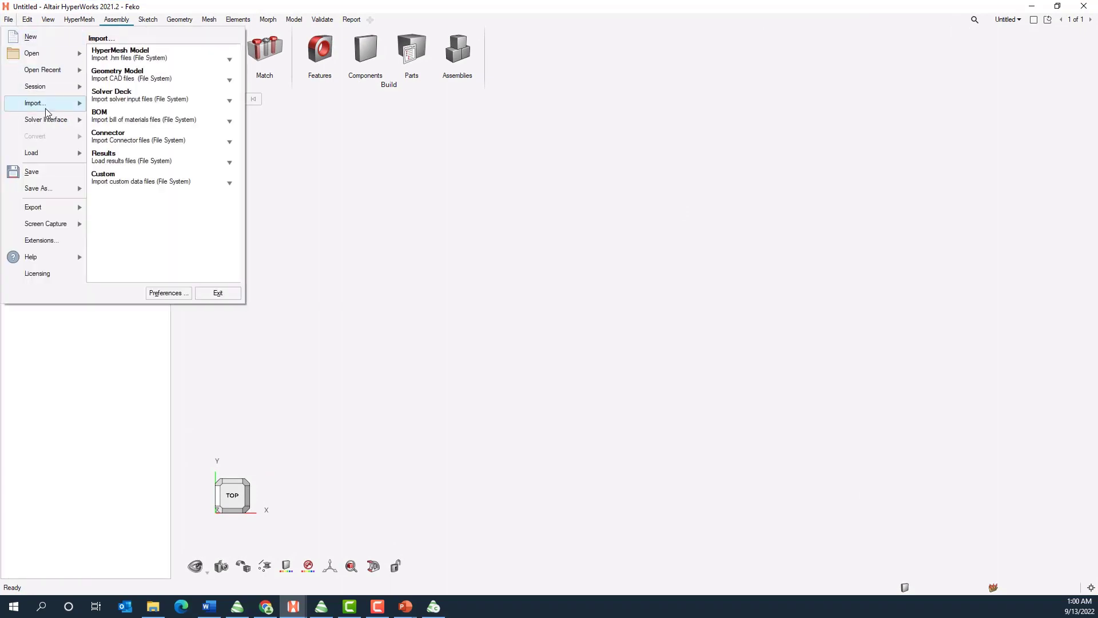
pyautogui.moveTo(13, 20)
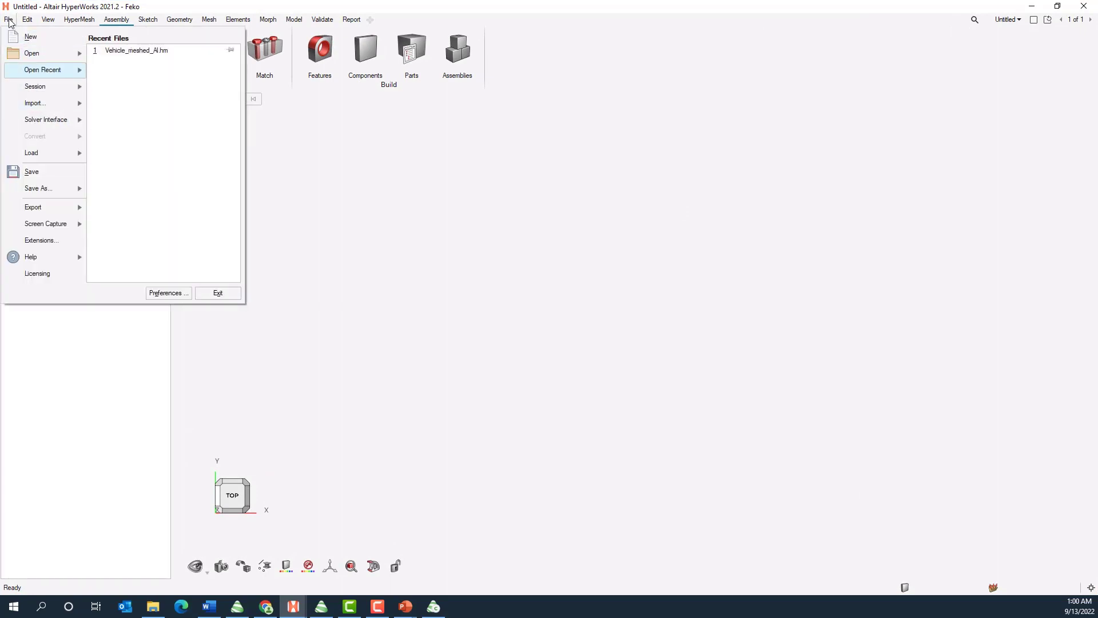
pyautogui.click(165, 53)
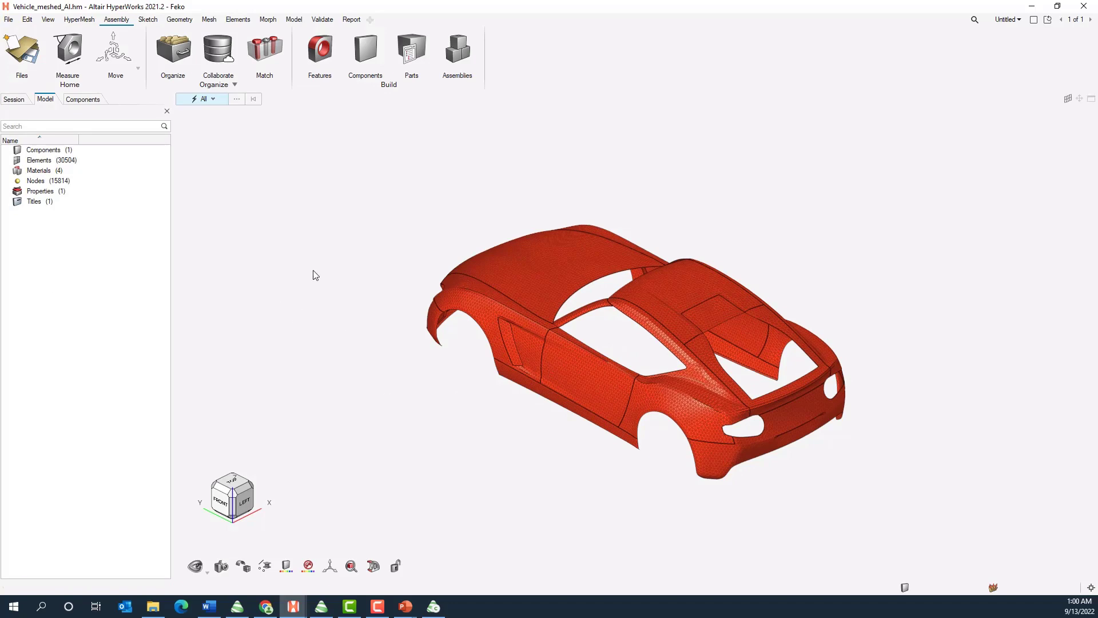
# Start a solver deck export of the vehicle model and create a folder named Demo inside Howto_Boolean_0617
pyautogui.click(8, 20)
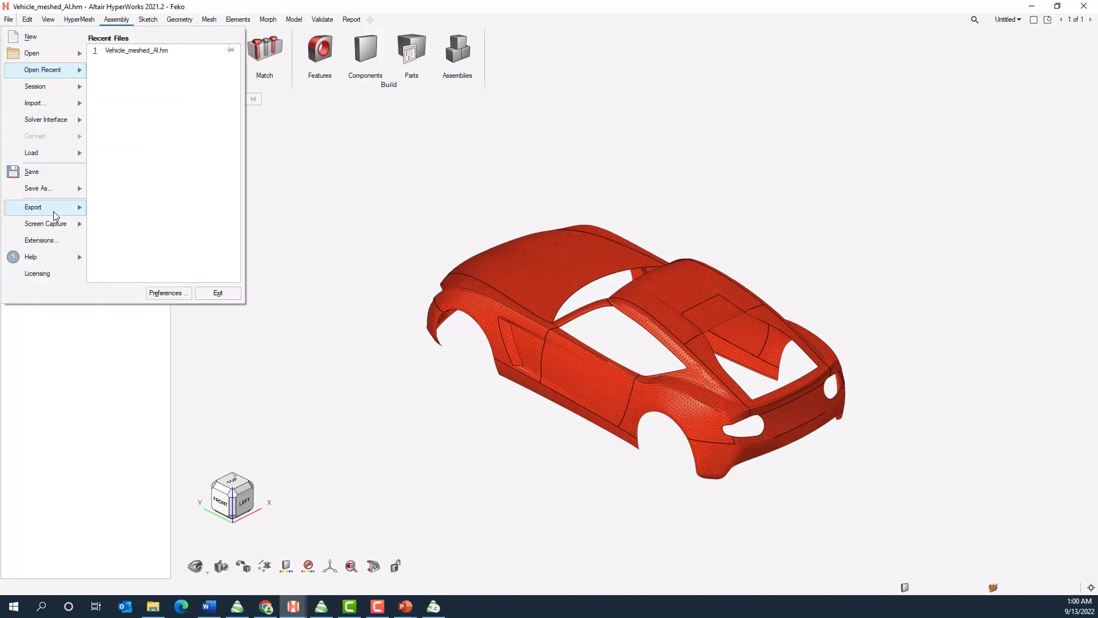
pyautogui.moveTo(56, 215)
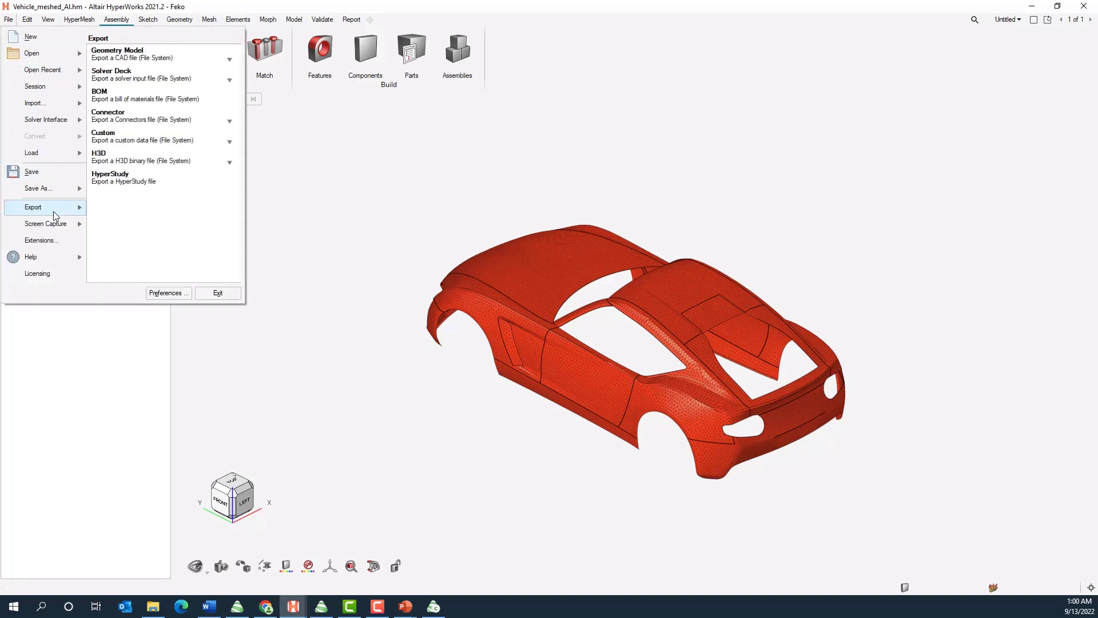
pyautogui.click(150, 83)
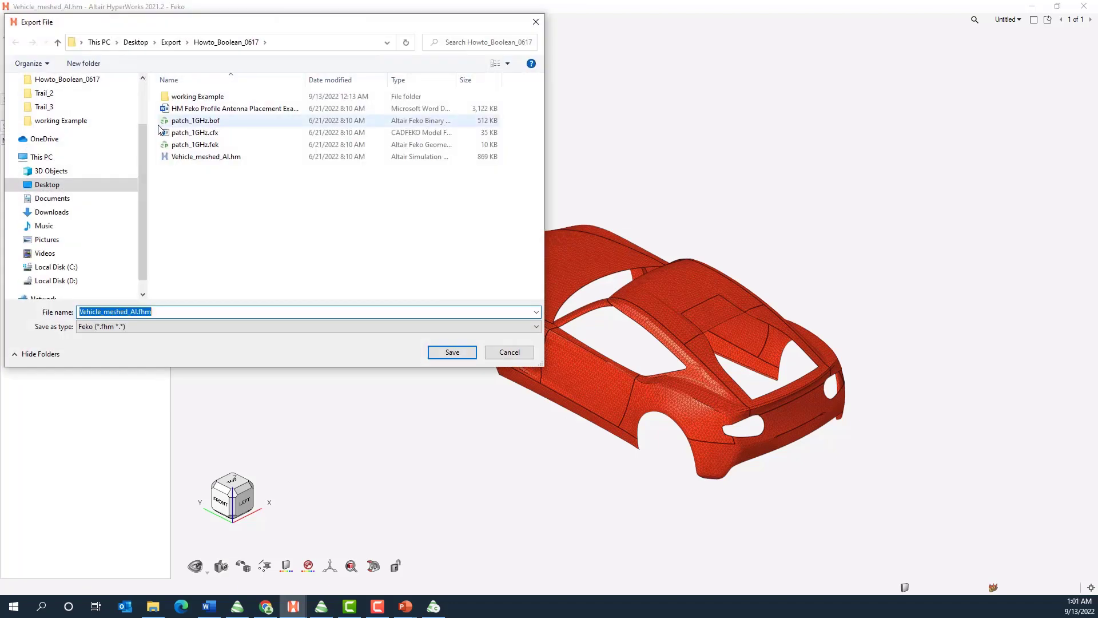
pyautogui.click(91, 64)
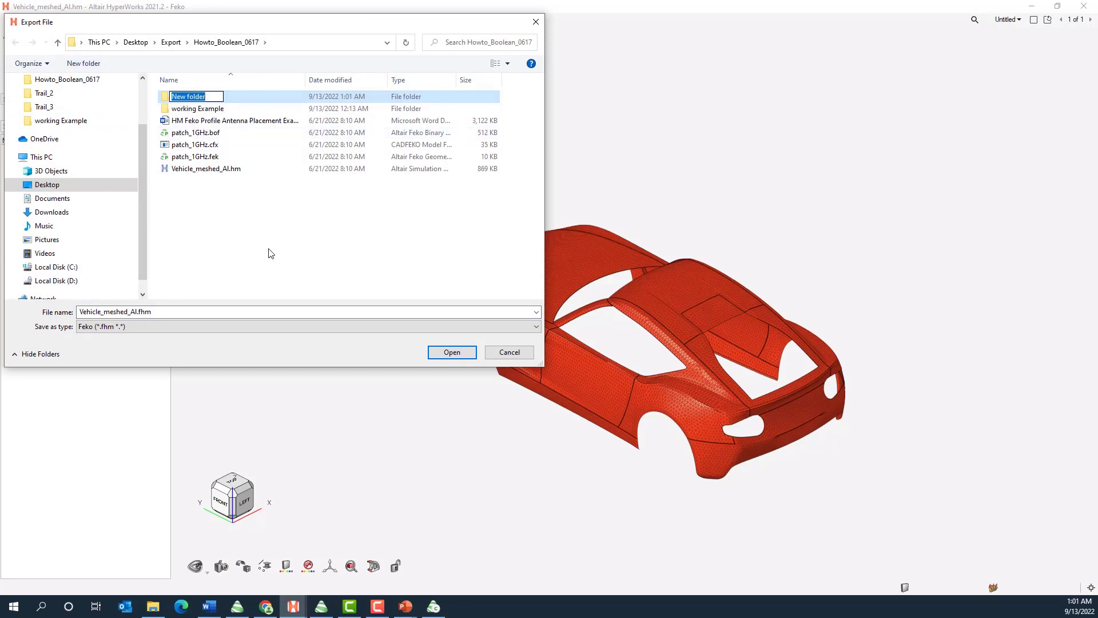
pyautogui.write('Dmeo')
pyautogui.press('BackSpace')
pyautogui.press('BackSpace')
pyautogui.press('BackSpace')
pyautogui.press('BackSpace')
pyautogui.write('Demo')
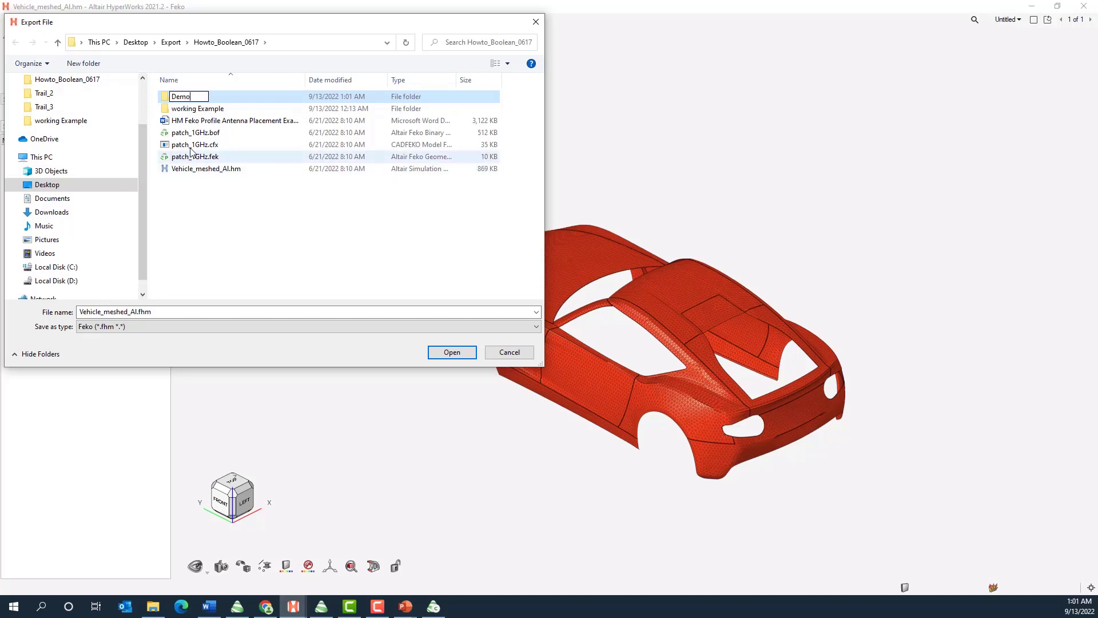
pyautogui.press('Return')
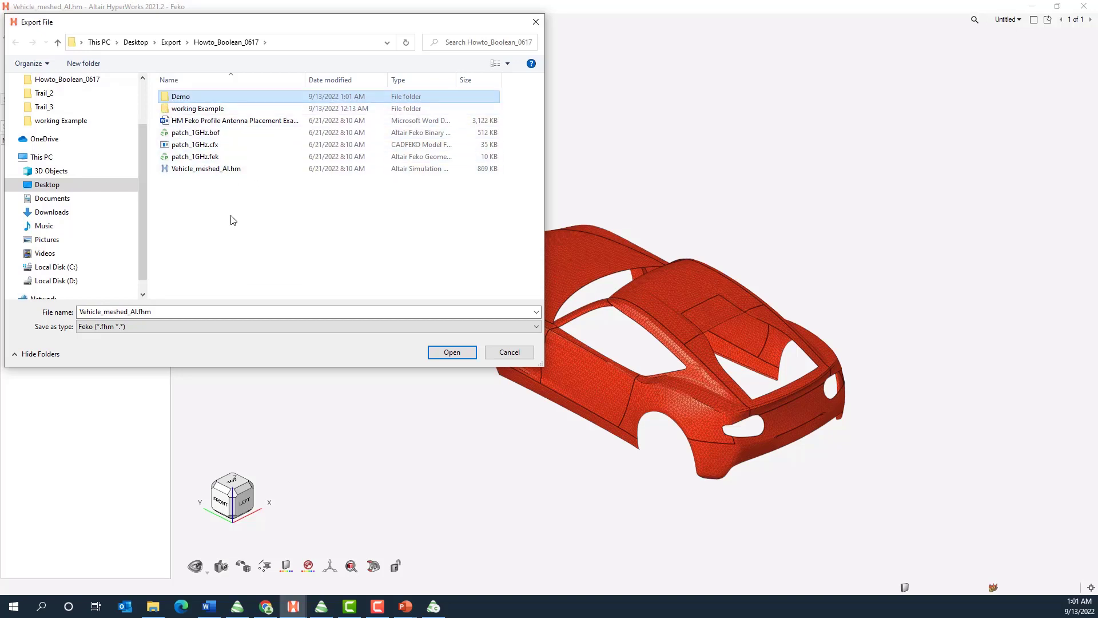
# Export the solver deck as Vehicle_meshed_Al.fhm into the Demo folder, keeping the default Feko export options
pyautogui.doubleClick(170, 100)
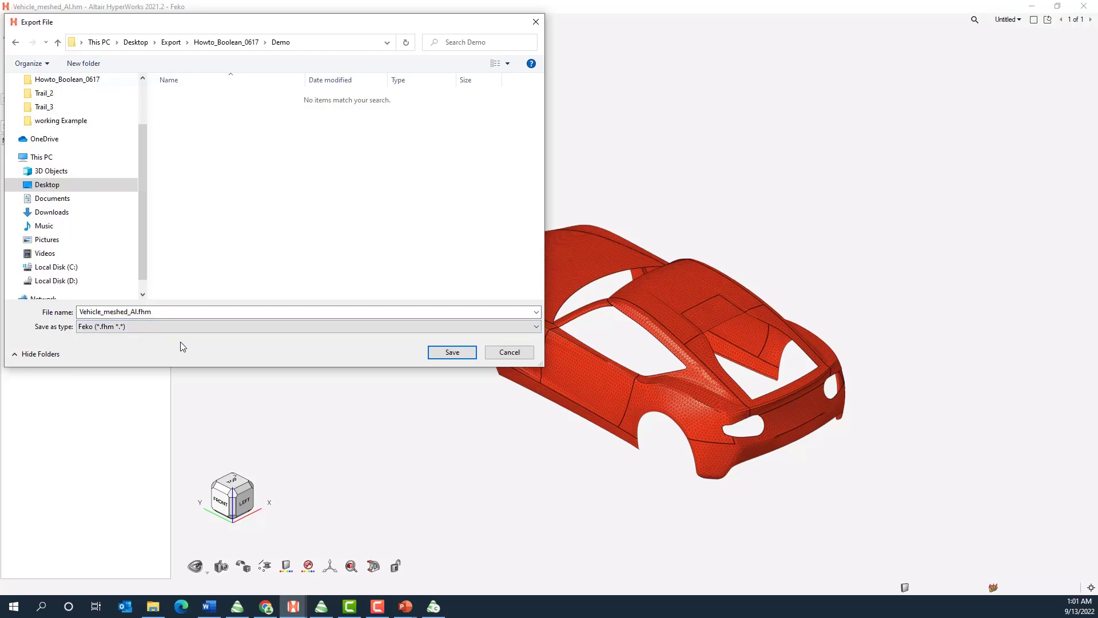
pyautogui.click(449, 356)
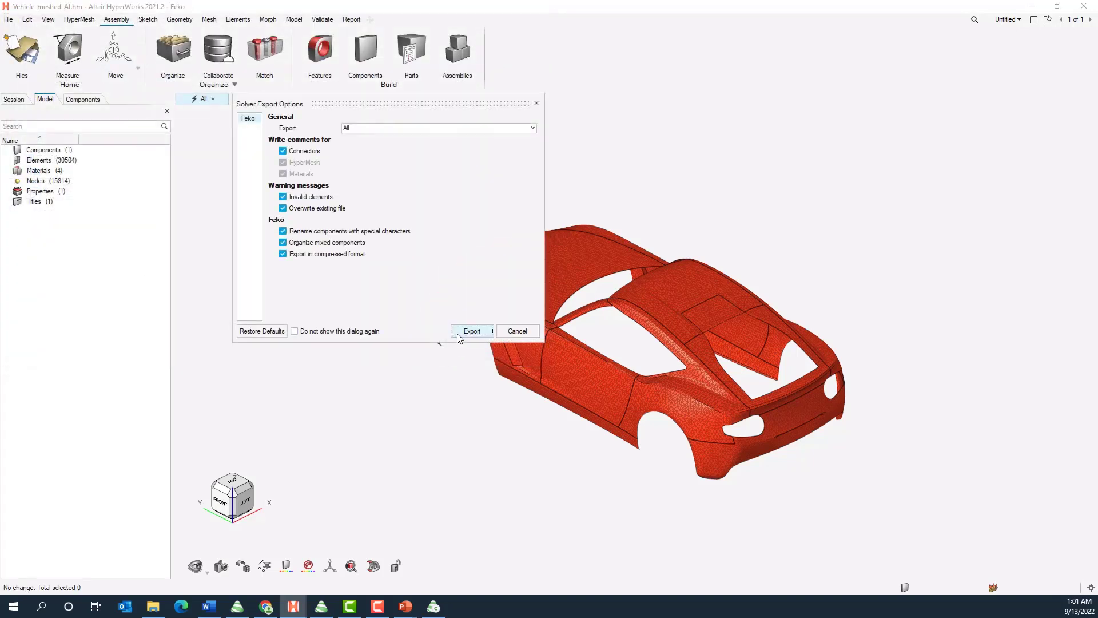
pyautogui.click(458, 334)
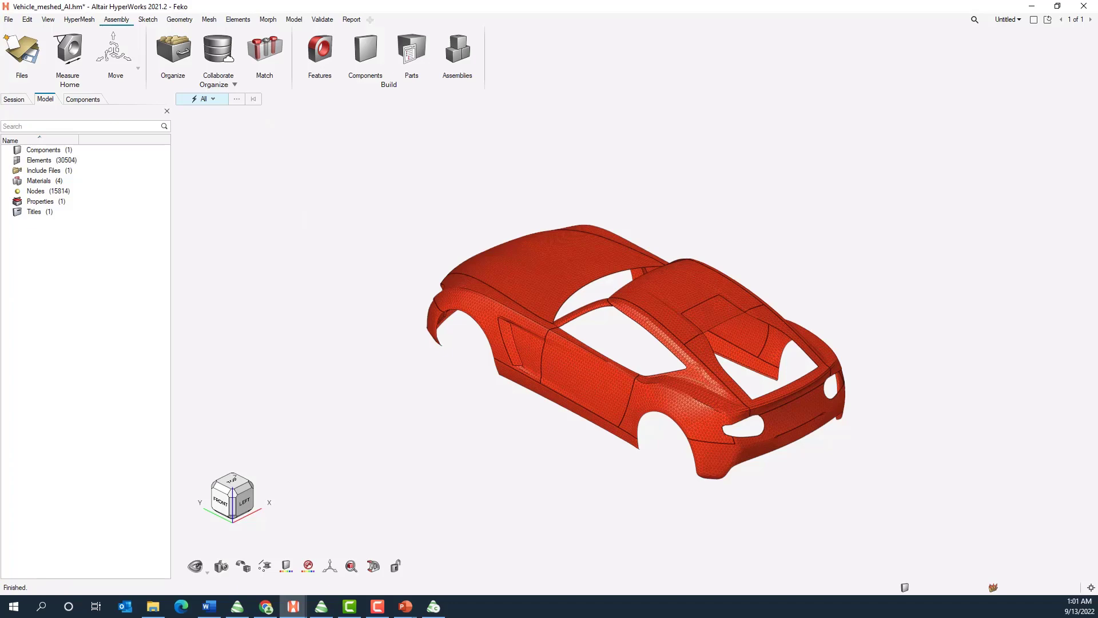
# Minimize HyperWorks, switch to the Altair Feko launcher and start CADFEKO
pyautogui.click(1031, 12)
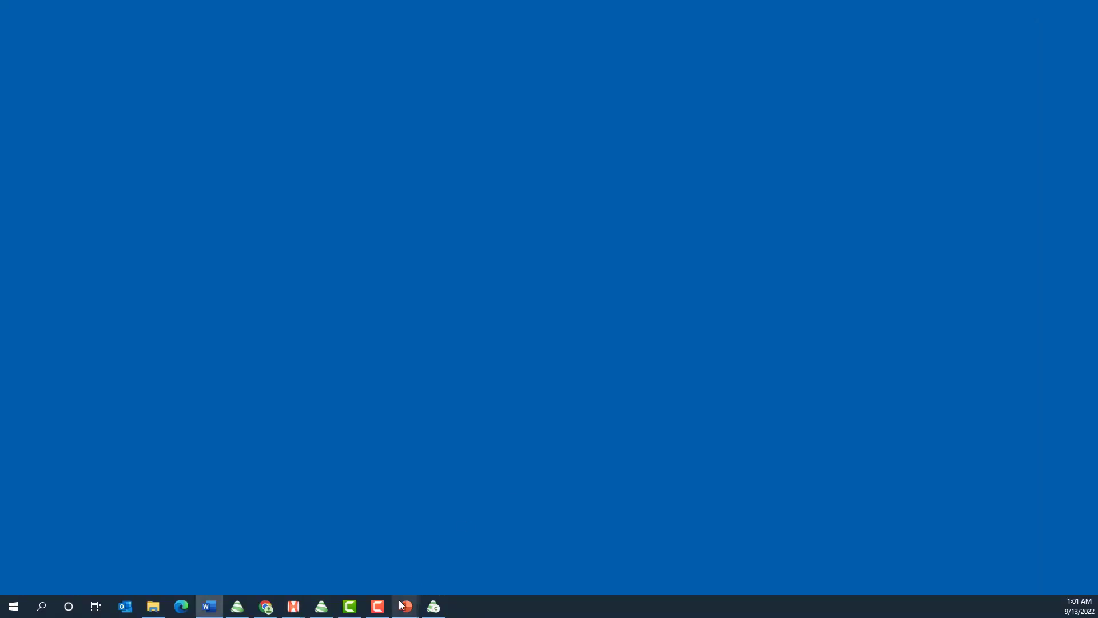
pyautogui.click(321, 605)
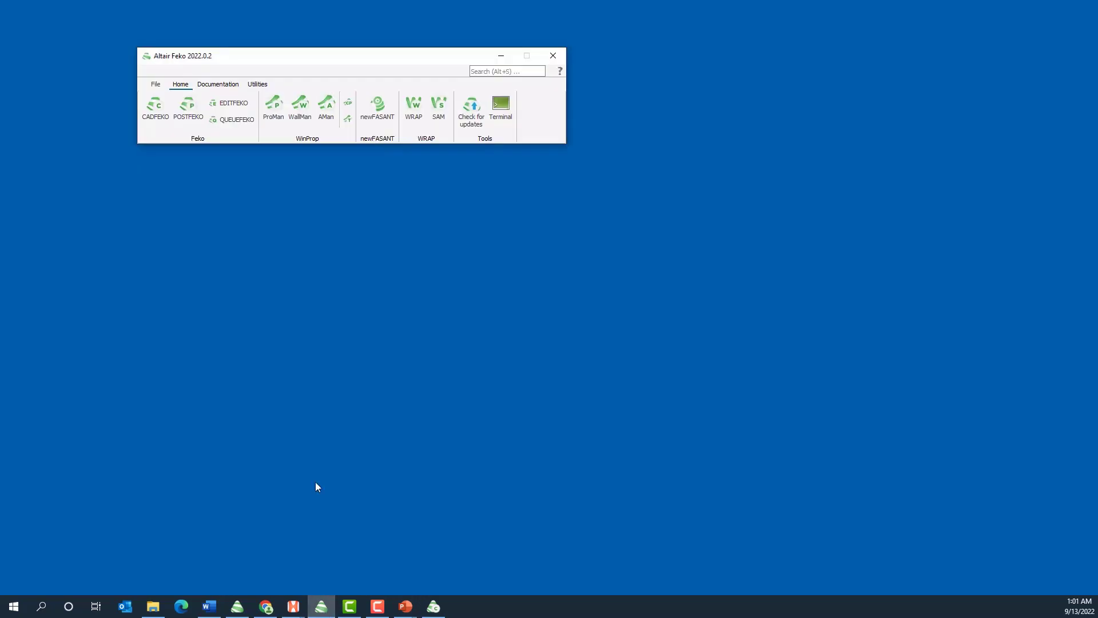
pyautogui.click(156, 114)
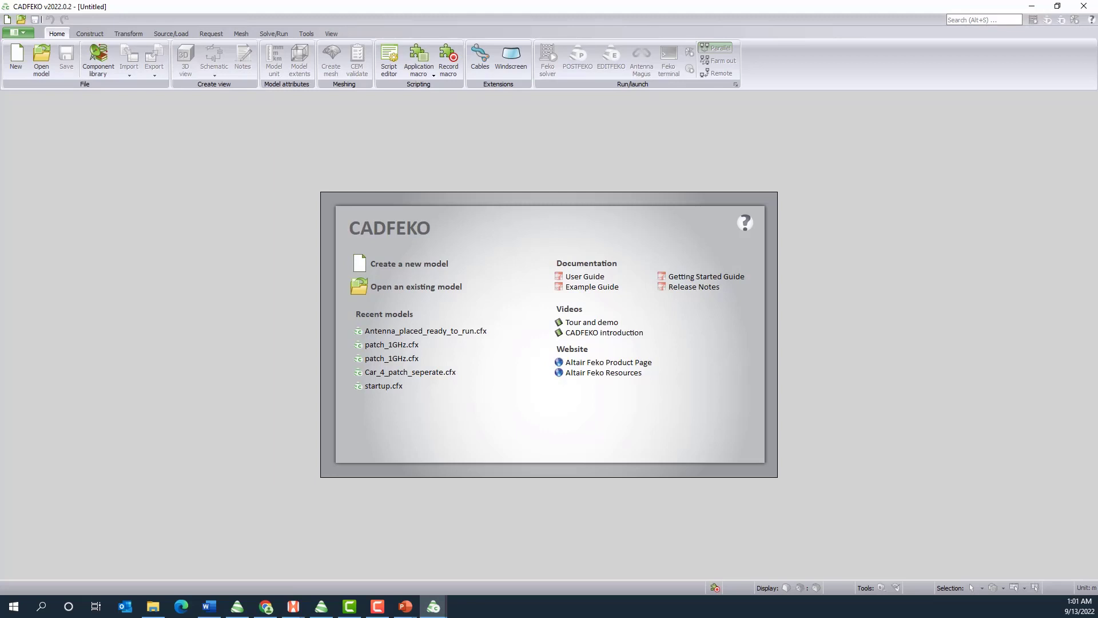
# Open the antenna model patch_1GHz.cfx from the Howto_Boolean_0617 folder
pyautogui.click(28, 33)
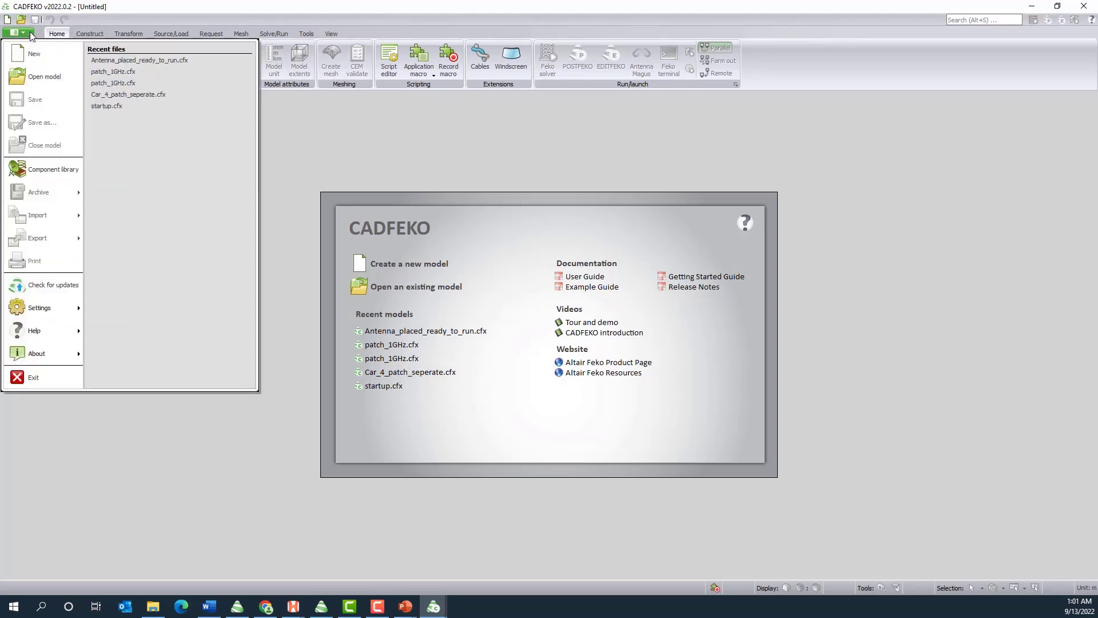
pyautogui.click(23, 80)
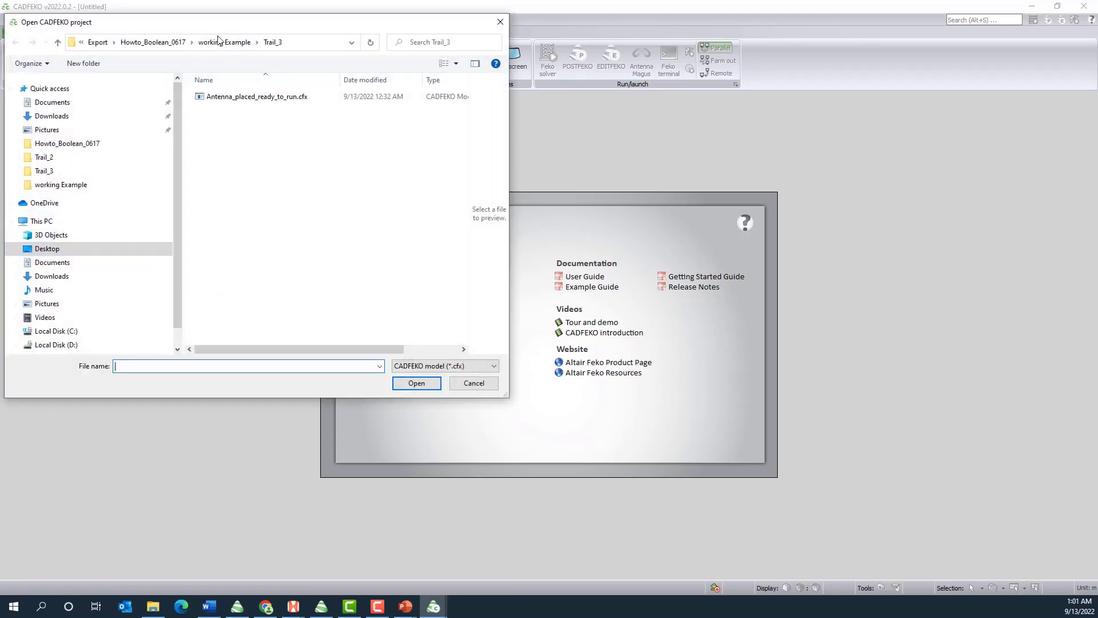
pyautogui.click(220, 42)
pyautogui.click(195, 42)
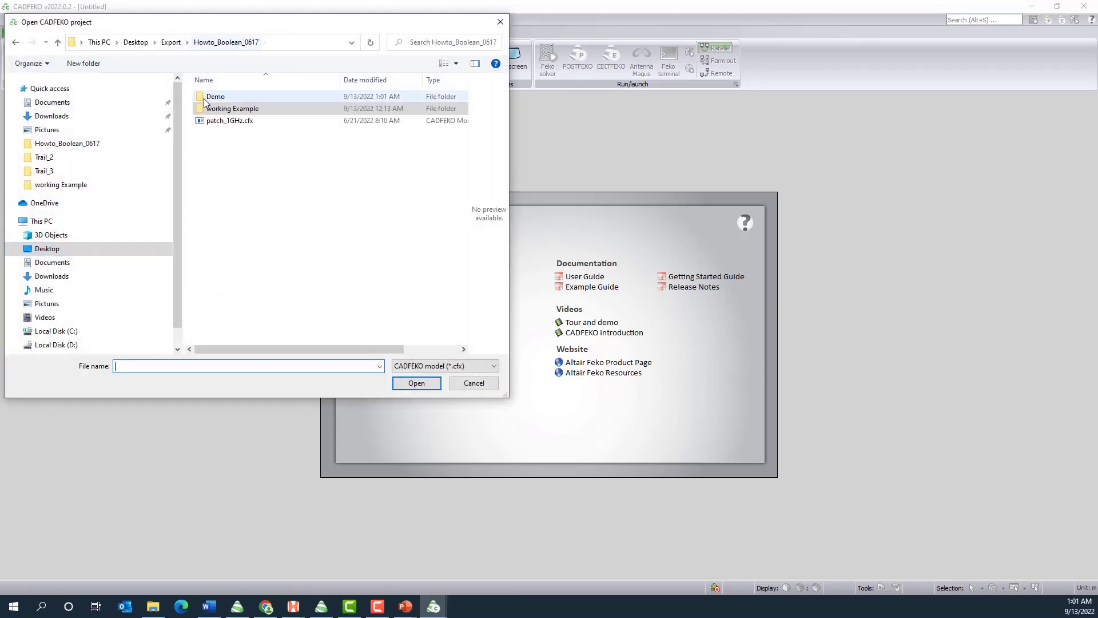
pyautogui.click(212, 120)
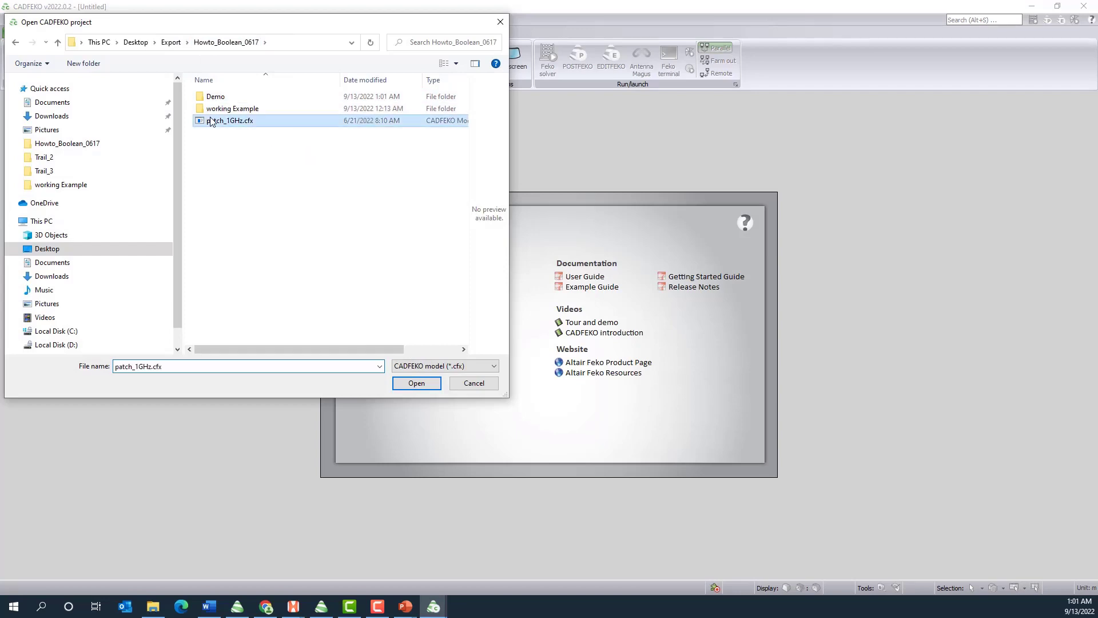
pyautogui.click(421, 382)
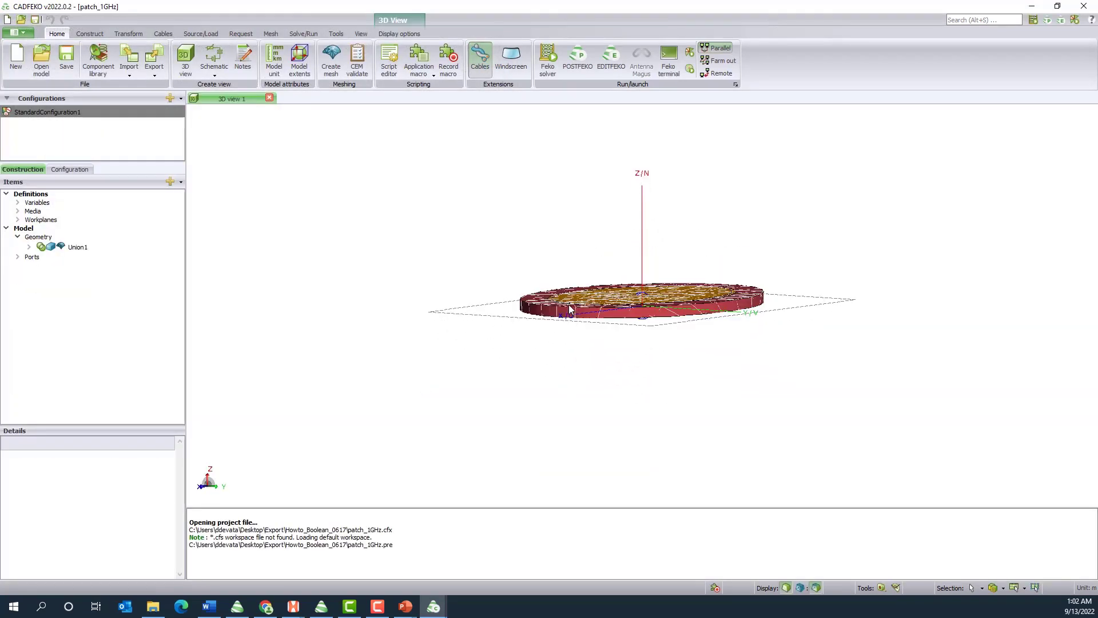
# Hide the mesh display of the patch antenna in the 3D view so only its geometry is drawn
pyautogui.moveTo(569, 309); pyautogui.dragTo(545, 338)
pyautogui.scroll(3, 579, 343)
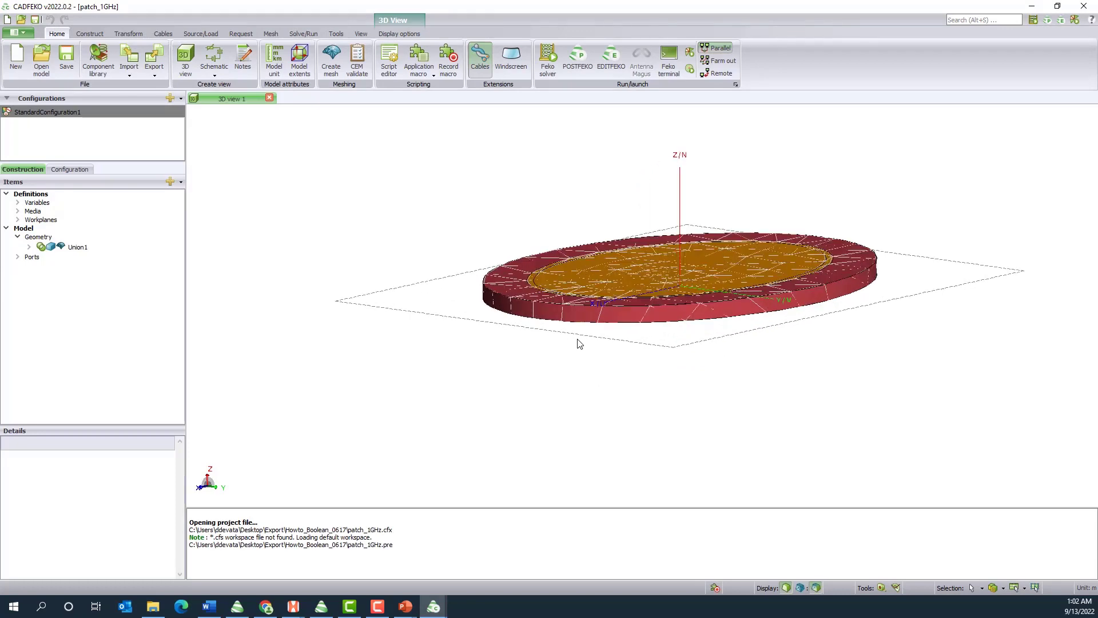
pyautogui.scroll(-2, 579, 343)
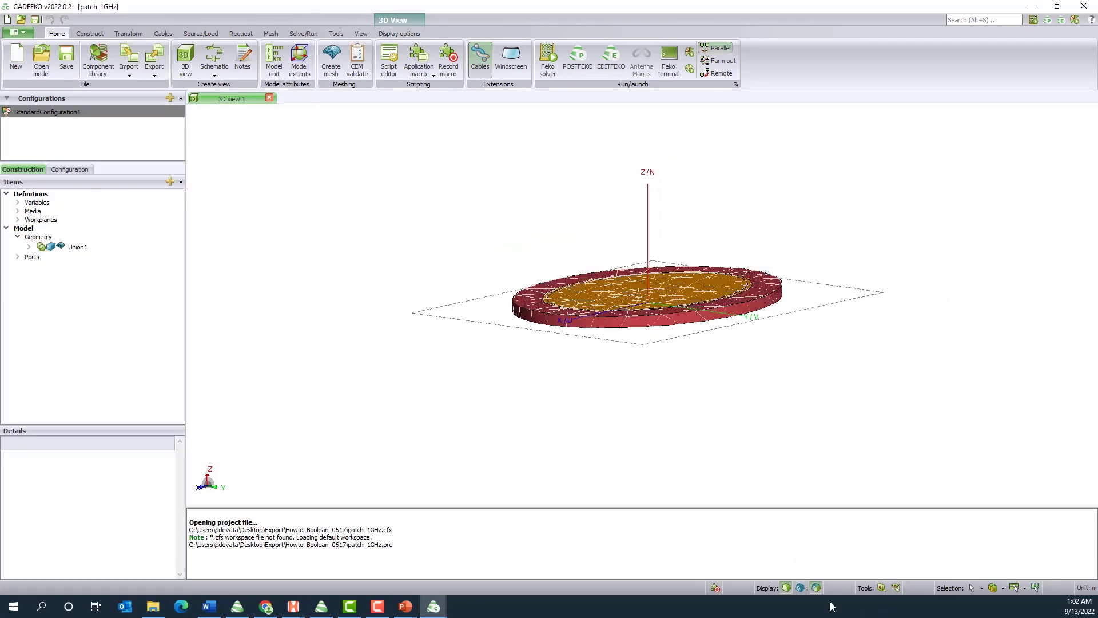
pyautogui.click(817, 588)
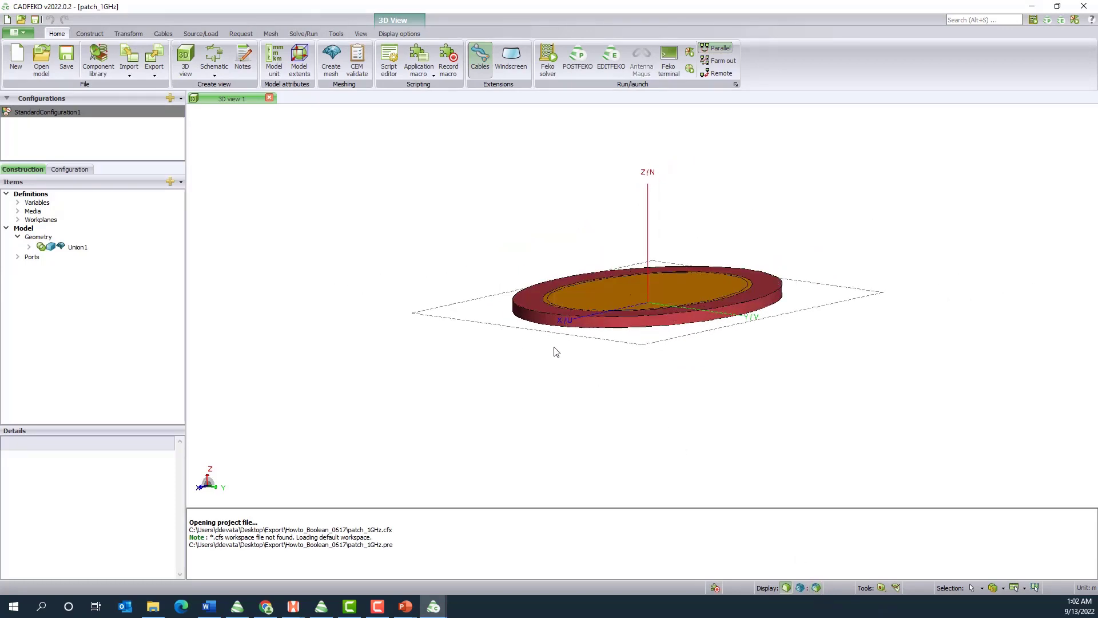
pyautogui.moveTo(556, 351); pyautogui.dragTo(581, 344)
pyautogui.scroll(3, 581, 343)
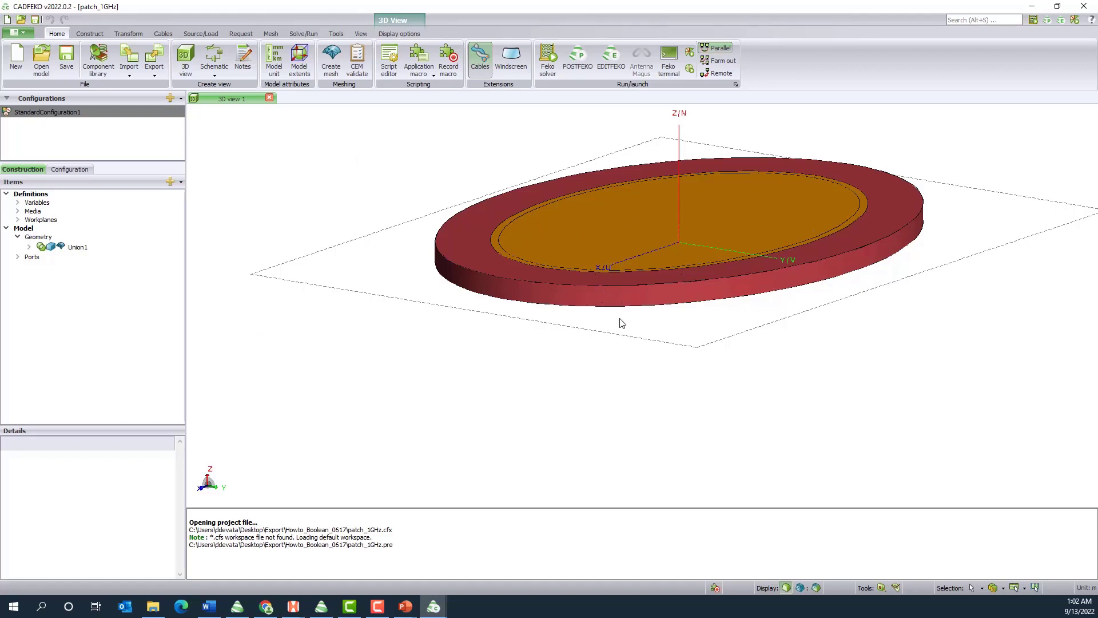
# Import the mesh file Vehicle_meshed_Al.fhm from the Demo folder in Feko HyperMesh format
pyautogui.click(132, 69)
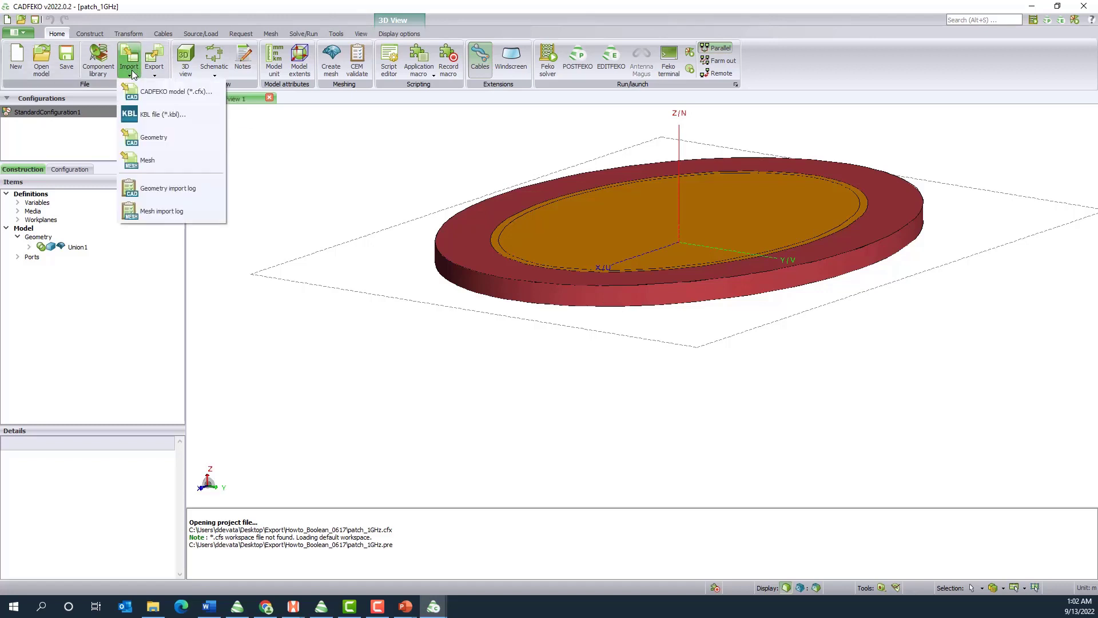
pyautogui.click(150, 159)
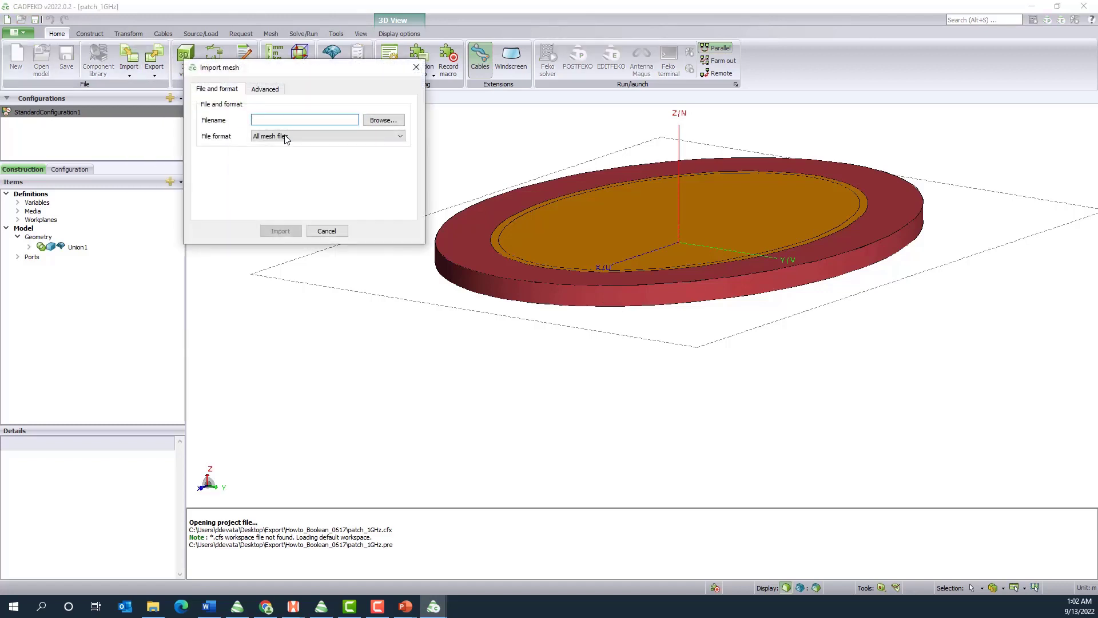
pyautogui.click(383, 120)
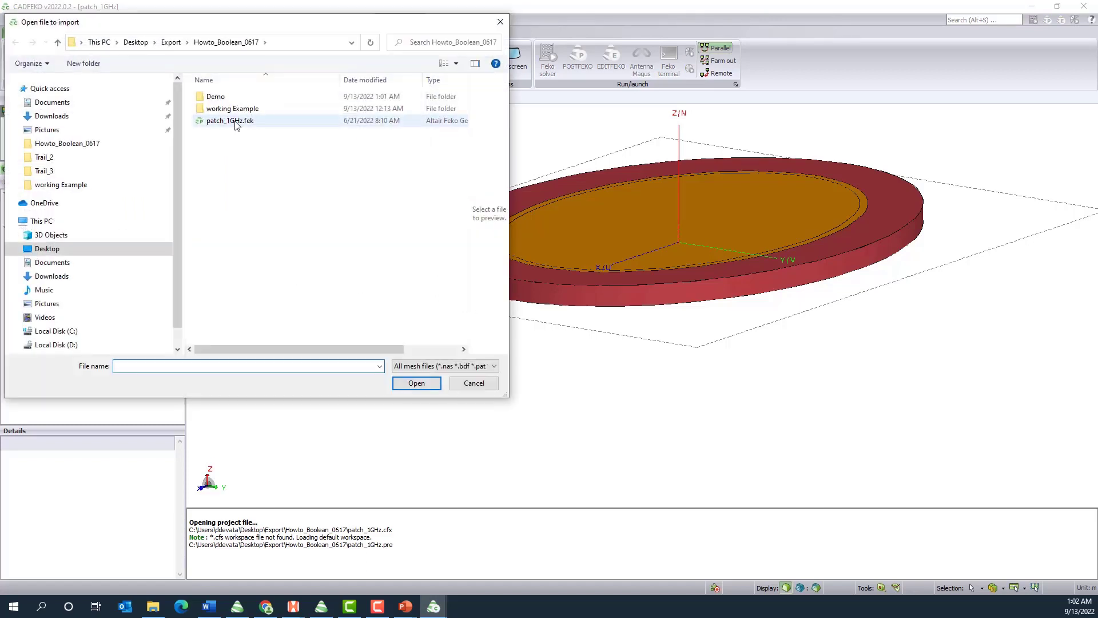
pyautogui.doubleClick(224, 100)
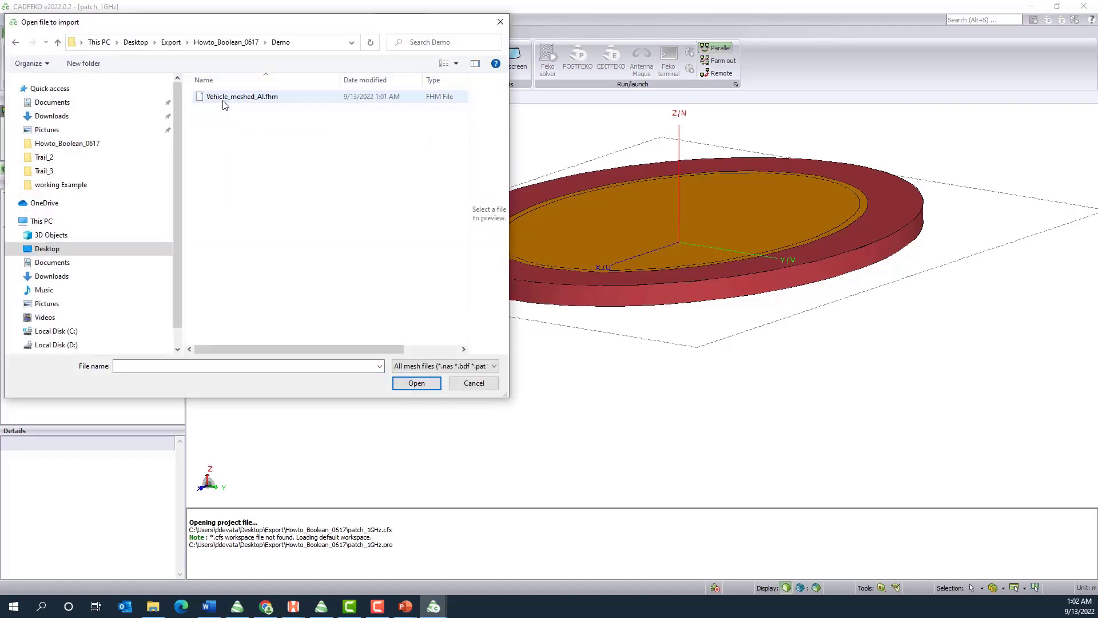
pyautogui.click(247, 101)
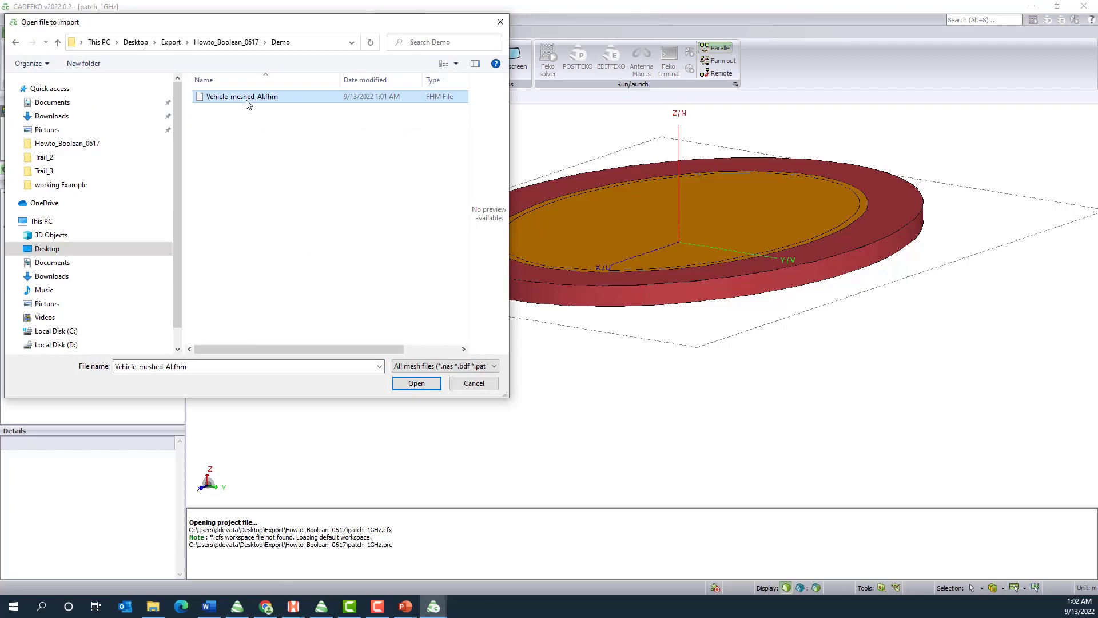
pyautogui.click(417, 384)
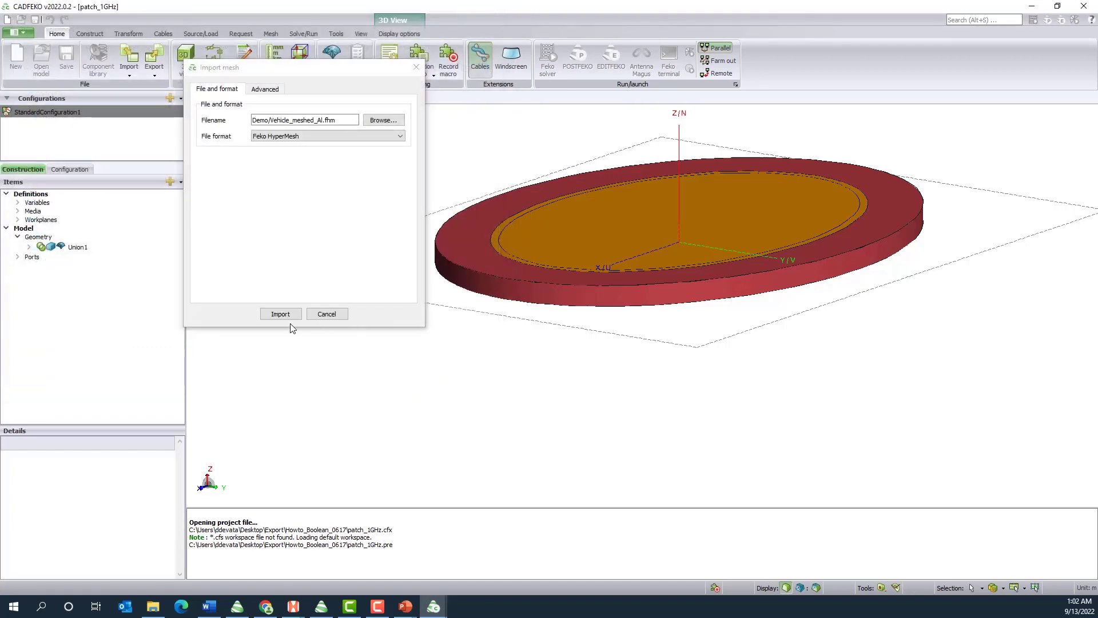
pyautogui.click(270, 315)
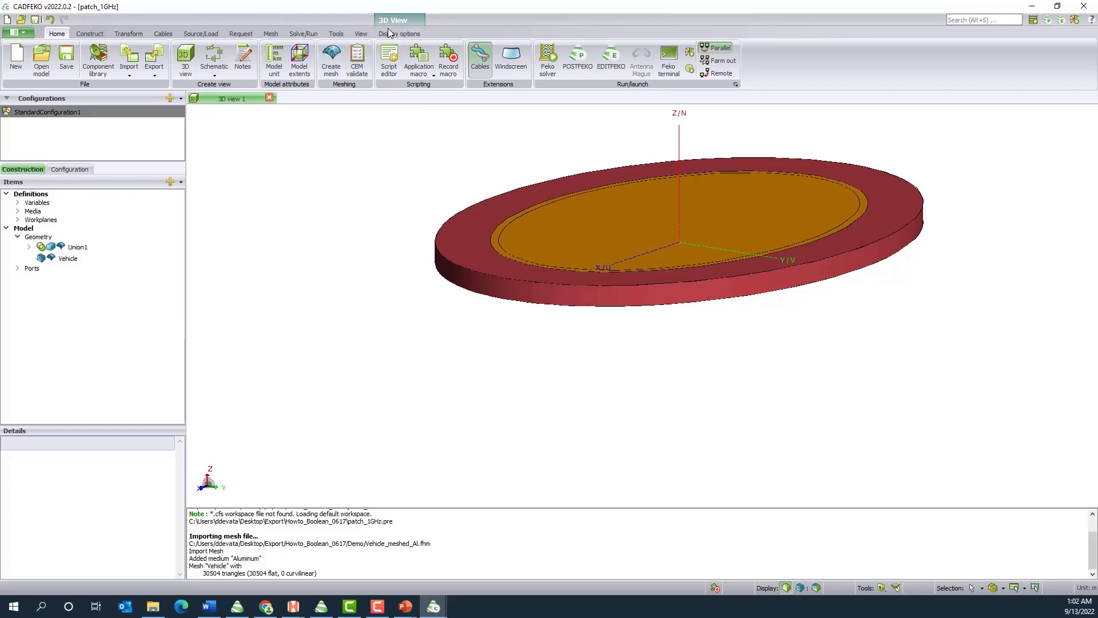
# Zoom the 3D view to the model extents and view the imported car with the antenna from the front
pyautogui.click(361, 33)
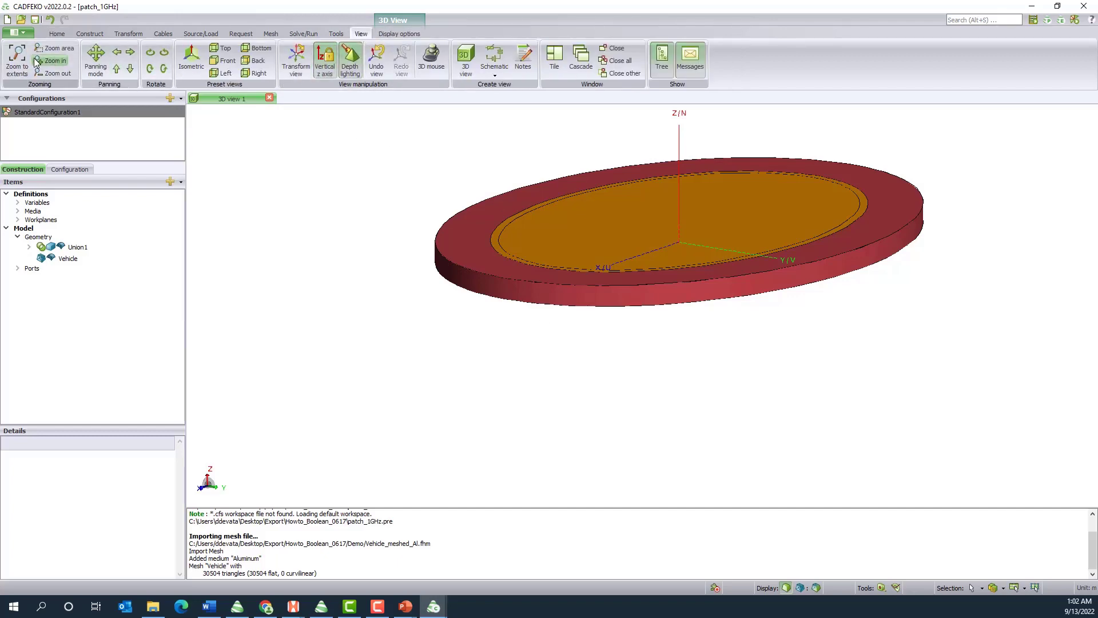
pyautogui.click(16, 55)
pyautogui.moveTo(773, 427); pyautogui.dragTo(279, 451)
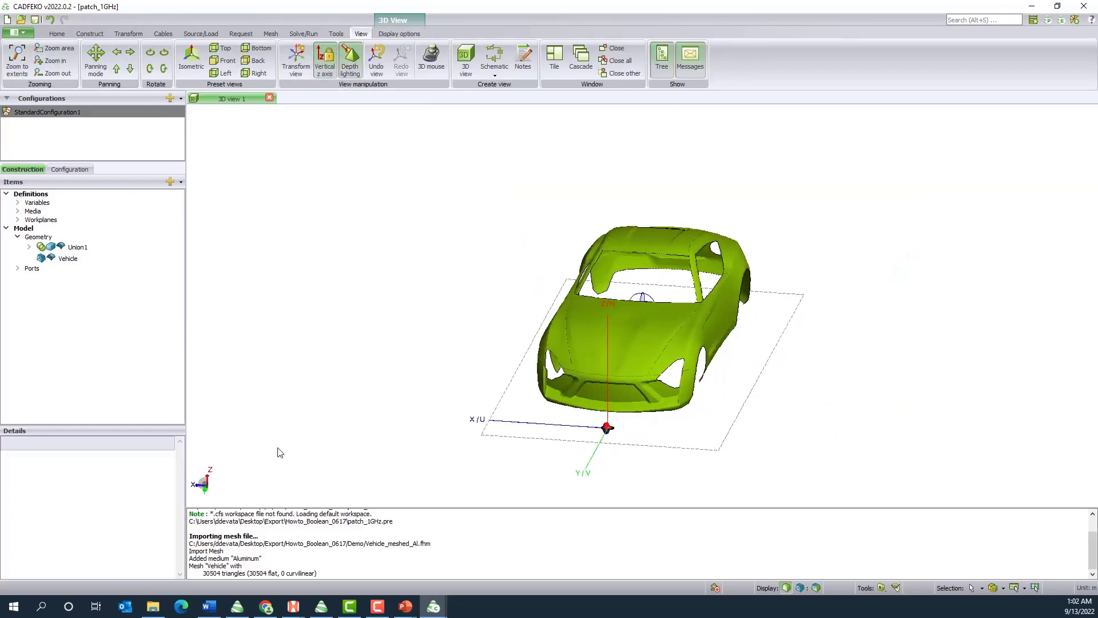
# Examine the patch antenna's size and position relative to the front of the car, from the whole vehicle down to a close-up
pyautogui.moveTo(778, 449); pyautogui.dragTo(587, 399)
pyautogui.scroll(5, 588, 404)
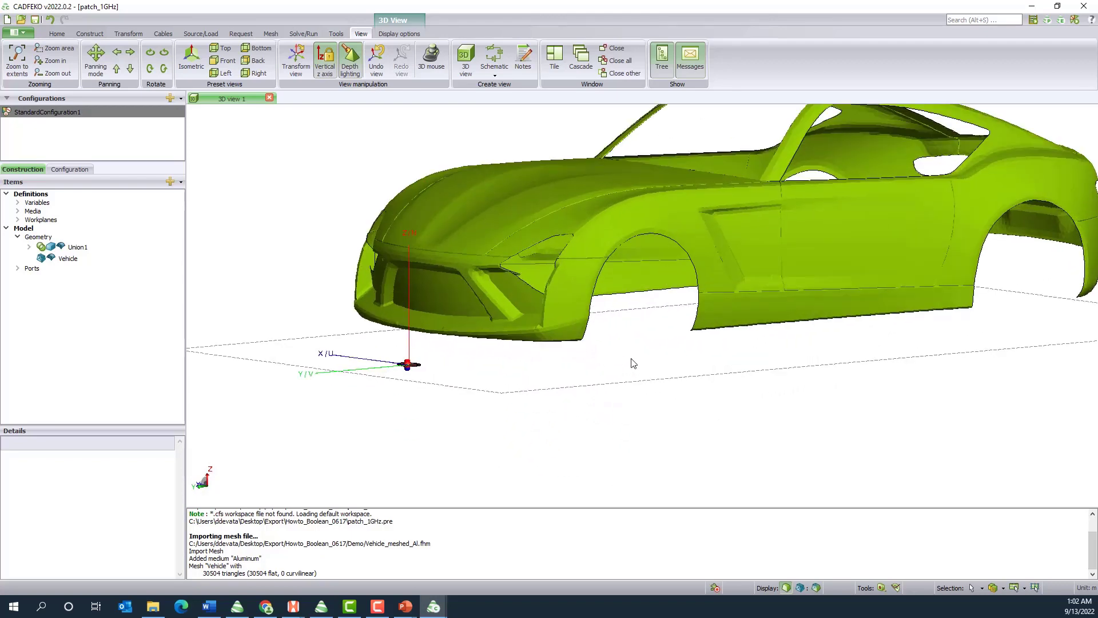
pyautogui.scroll(3, 508, 376)
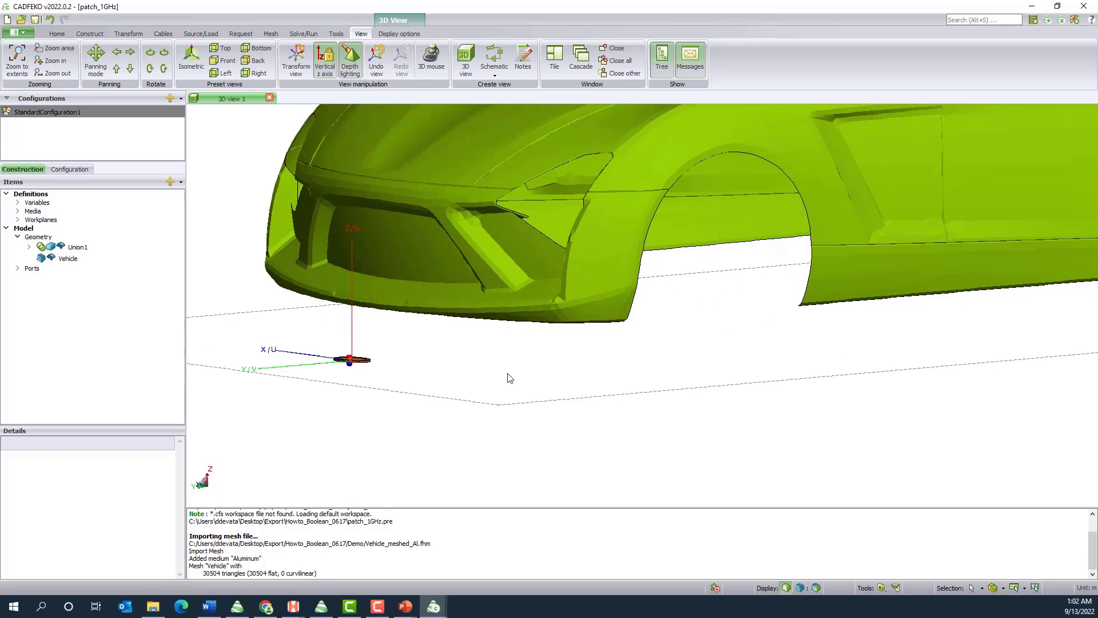
pyautogui.scroll(4, 311, 383)
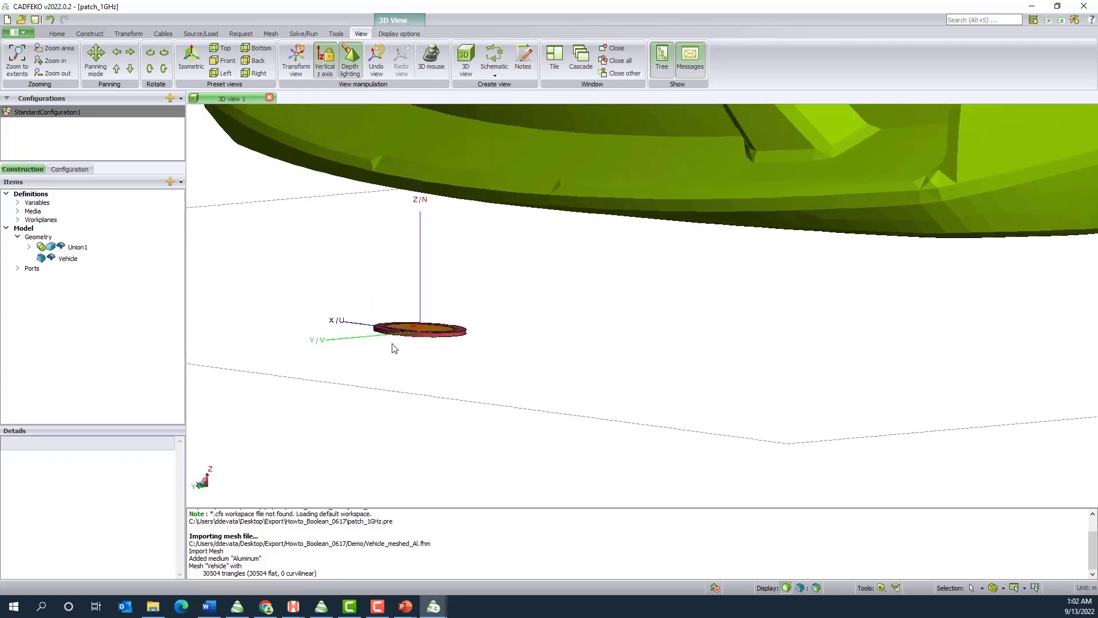
pyautogui.scroll(2, 426, 353)
pyautogui.scroll(-3, 426, 353)
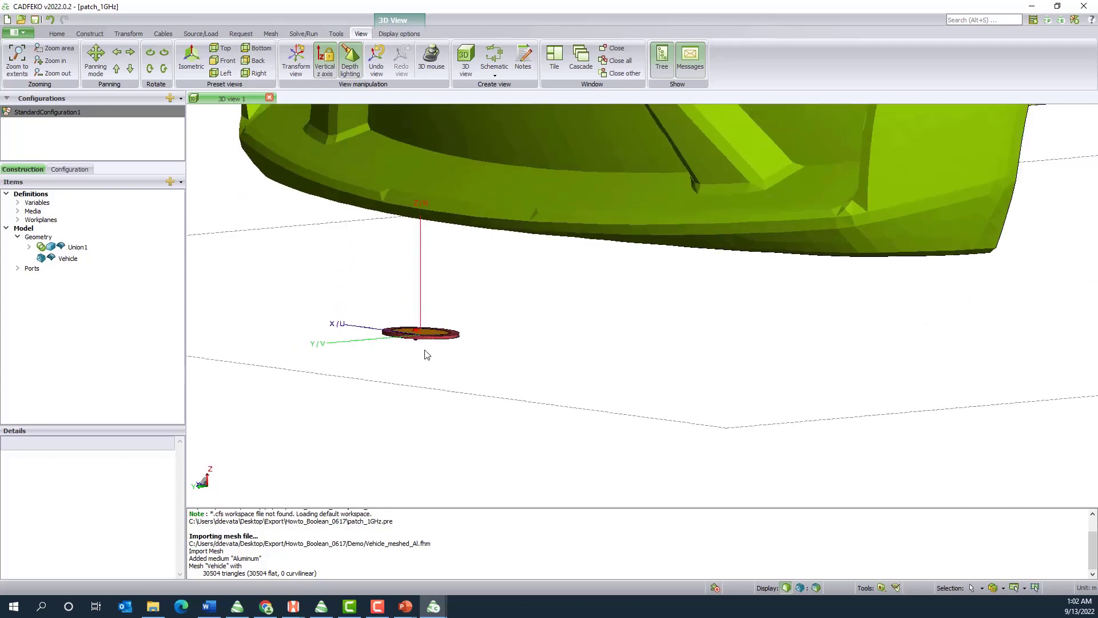
pyautogui.scroll(-2, 426, 354)
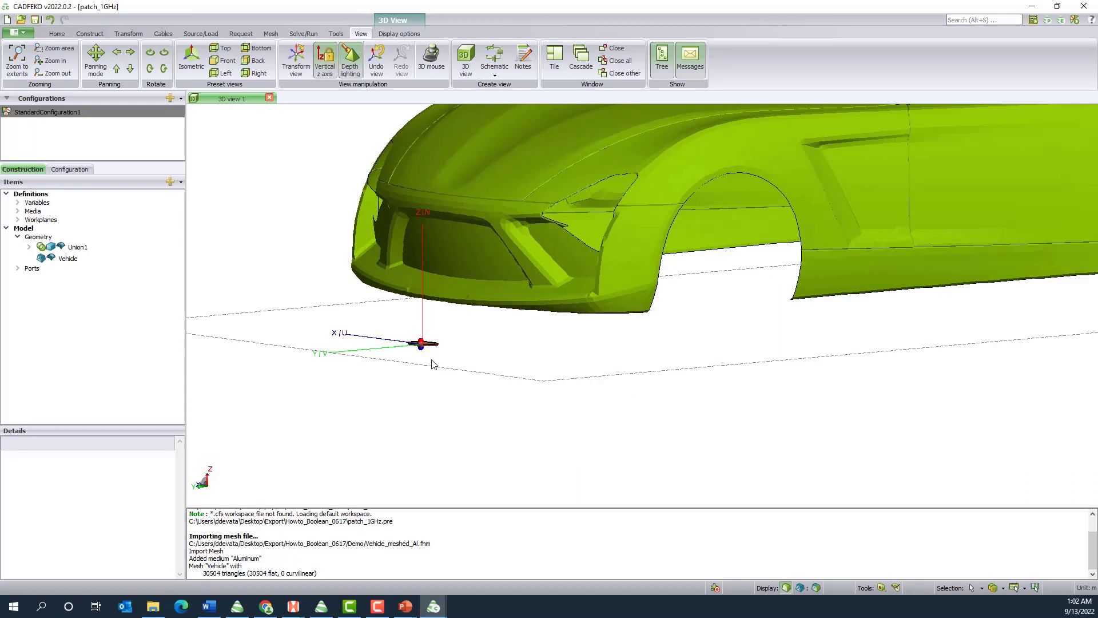
pyautogui.scroll(-3, 432, 365)
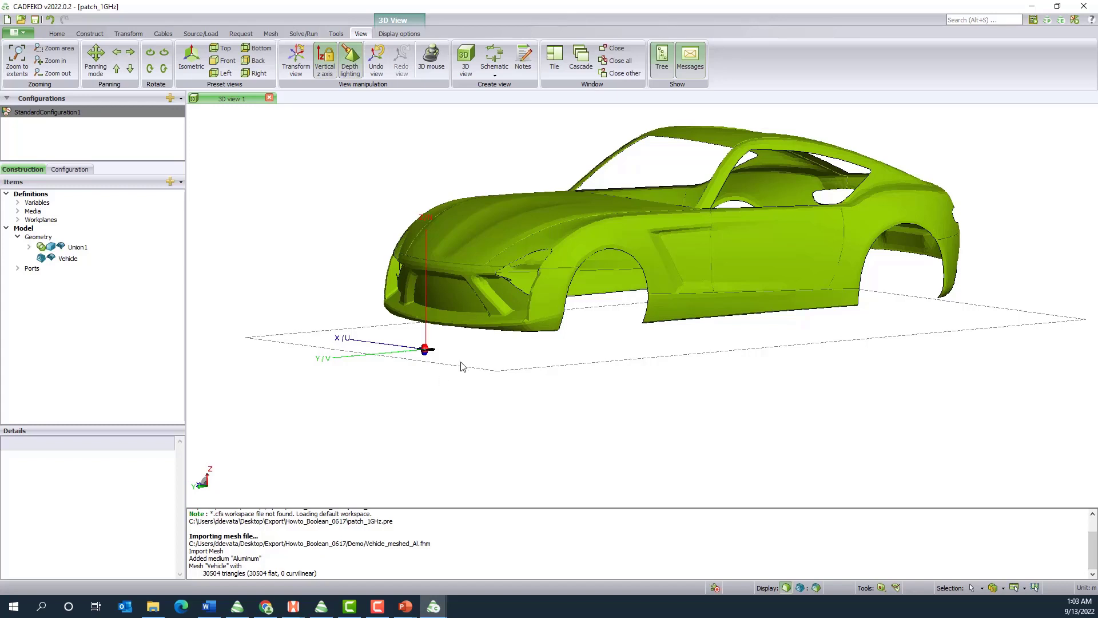
pyautogui.scroll(3, 394, 383)
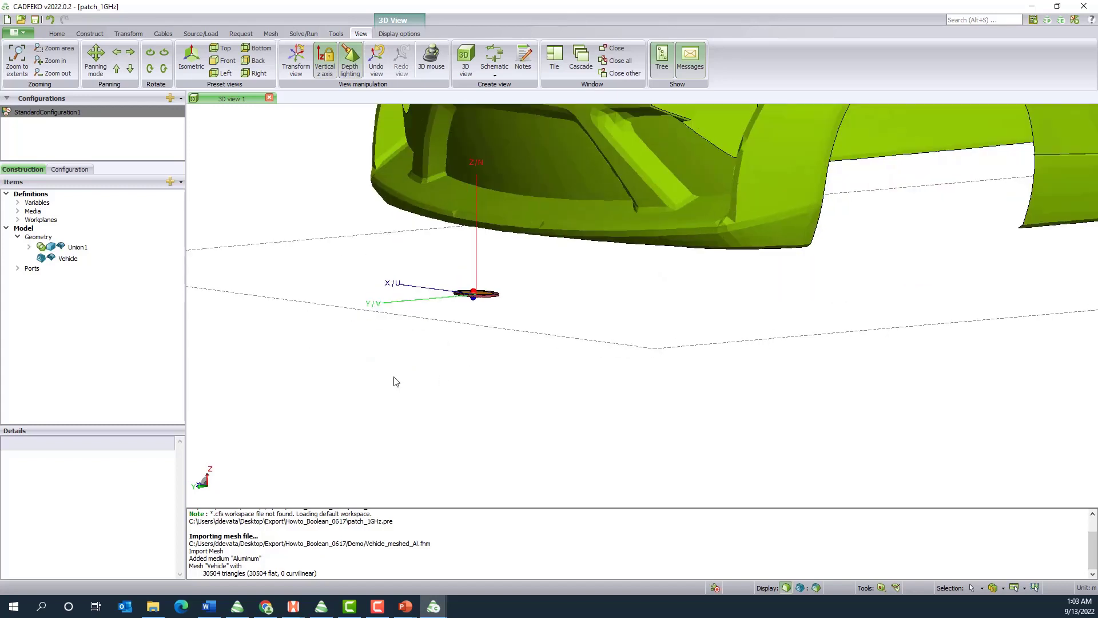
pyautogui.scroll(6, 466, 340)
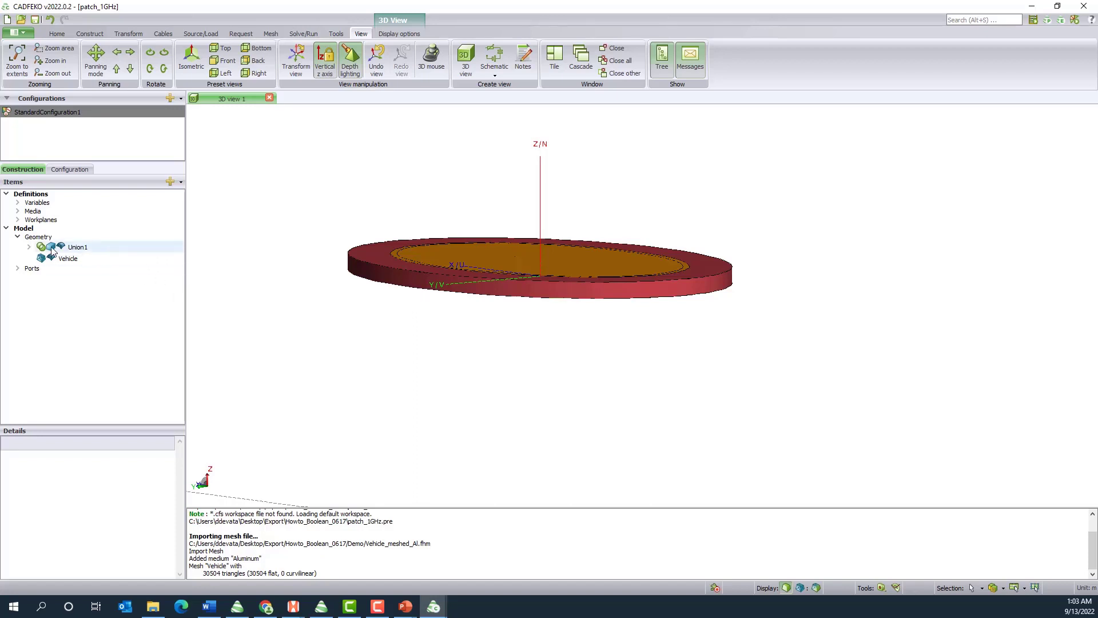
# Duplicate the Sweep1 substrate disc nested inside the inner Union1 of the antenna model
pyautogui.click(28, 247)
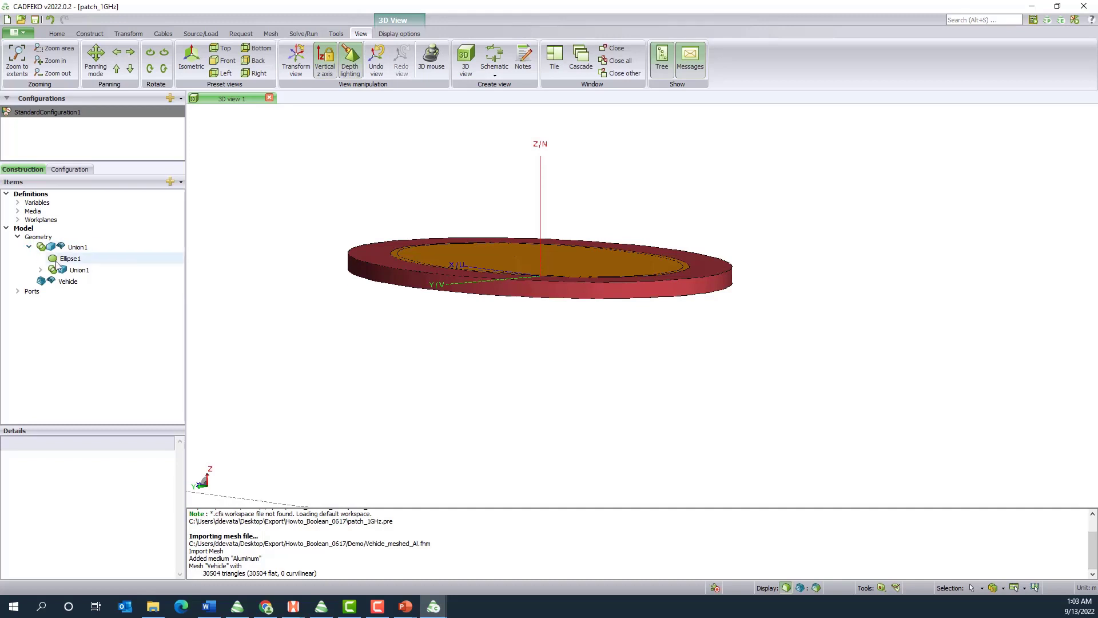
pyautogui.click(40, 270)
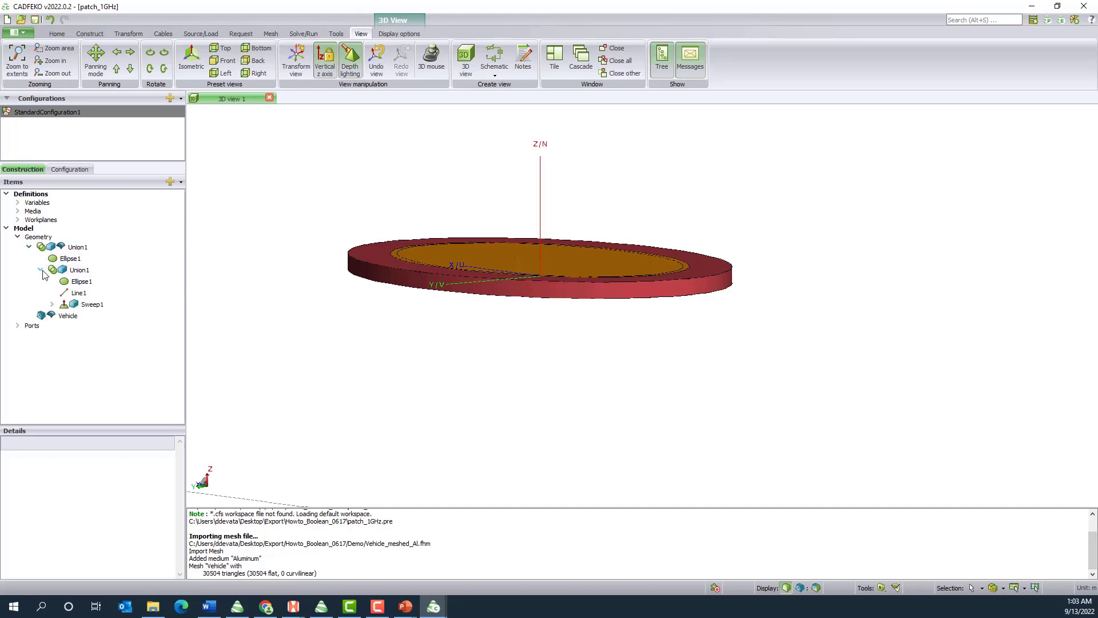
pyautogui.click(93, 304)
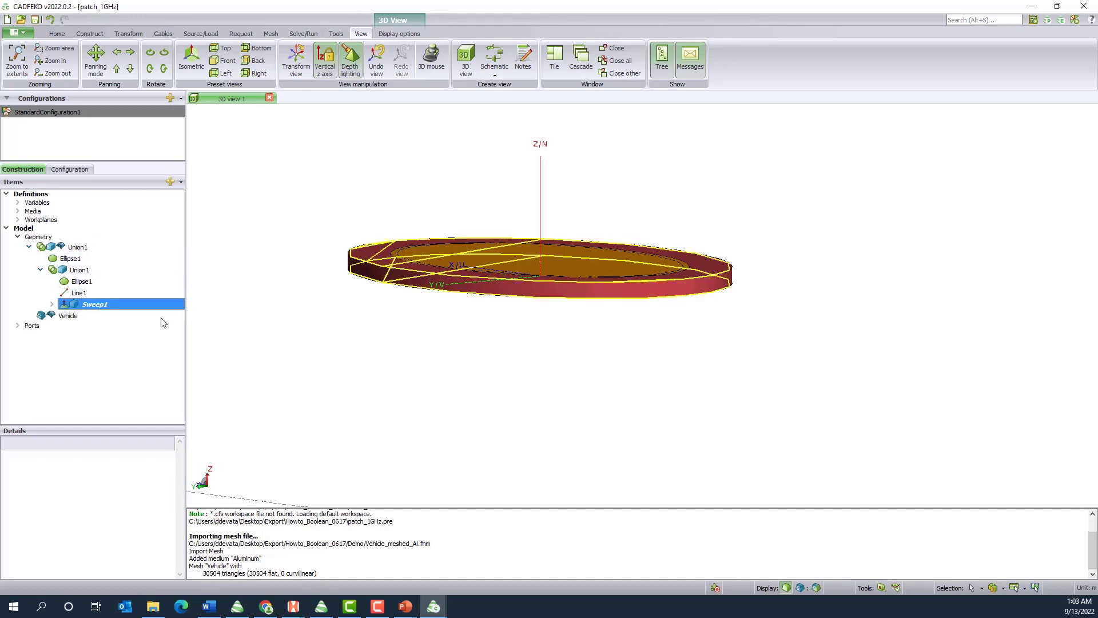
pyautogui.rightClick(103, 306)
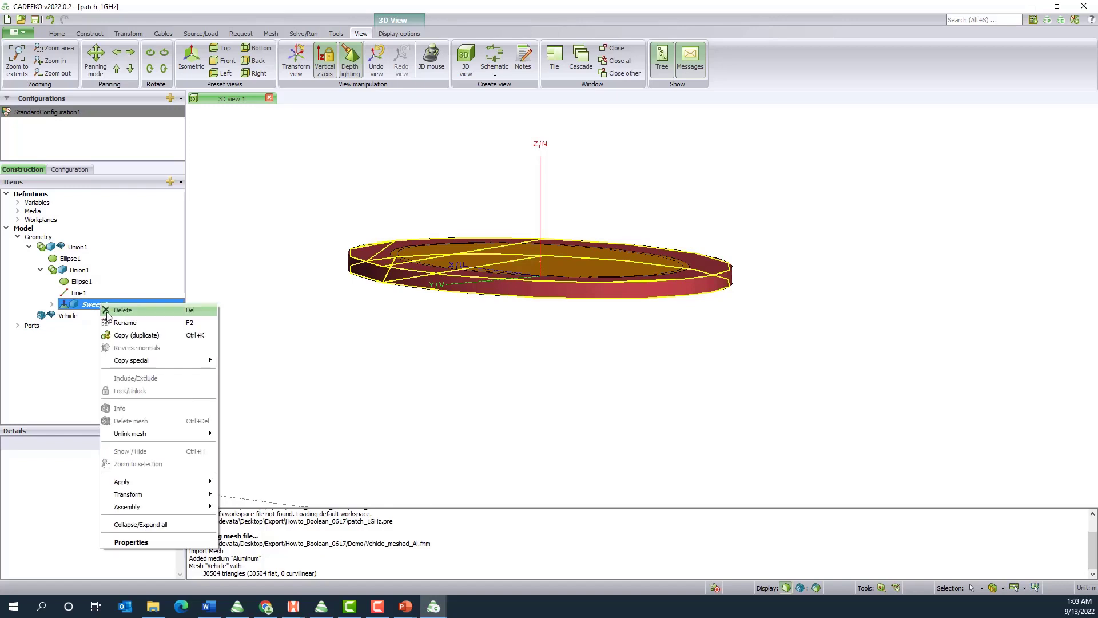
pyautogui.click(120, 338)
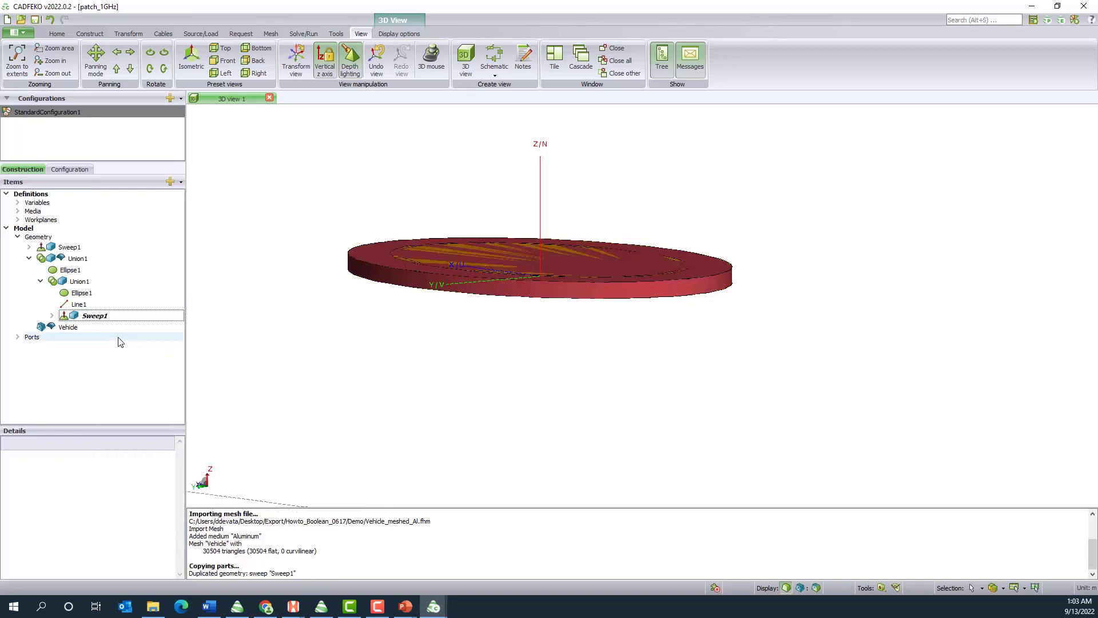
# Set the duplicated Sweep1's end point N coordinate to -h so the disc extends below the substrate
pyautogui.click(71, 247)
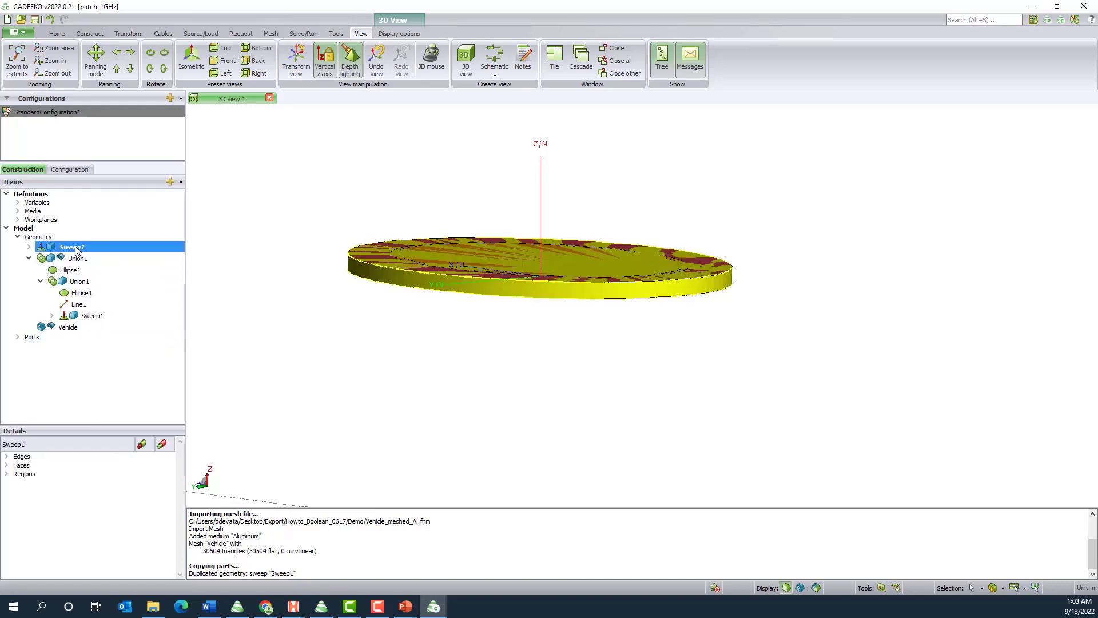
pyautogui.doubleClick(77, 249)
pyautogui.doubleClick(220, 204)
pyautogui.write('h')
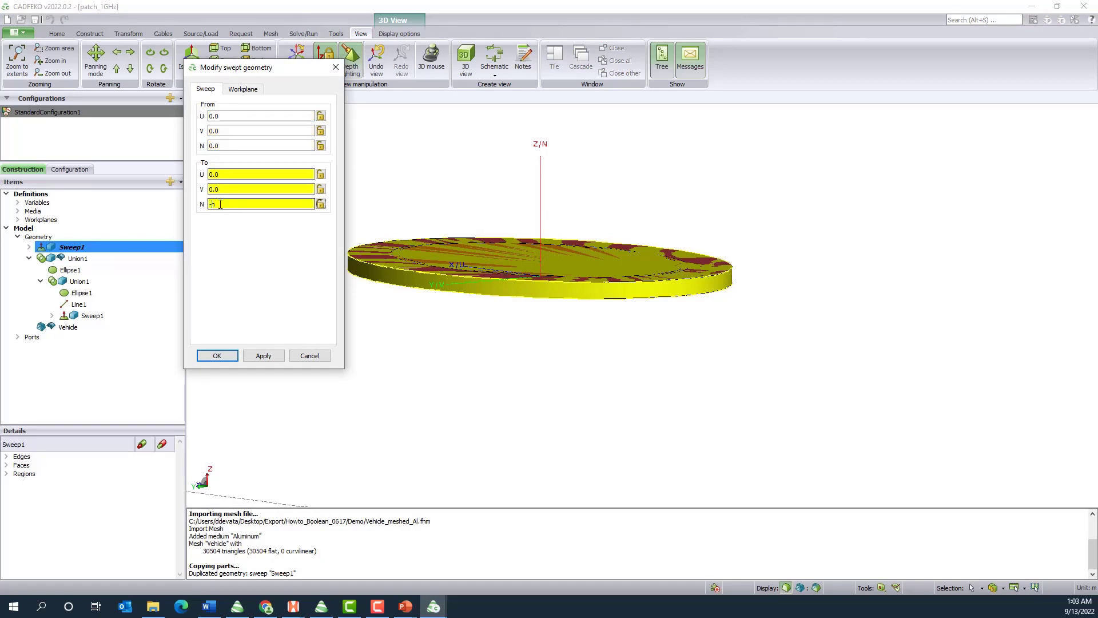
pyautogui.click(216, 356)
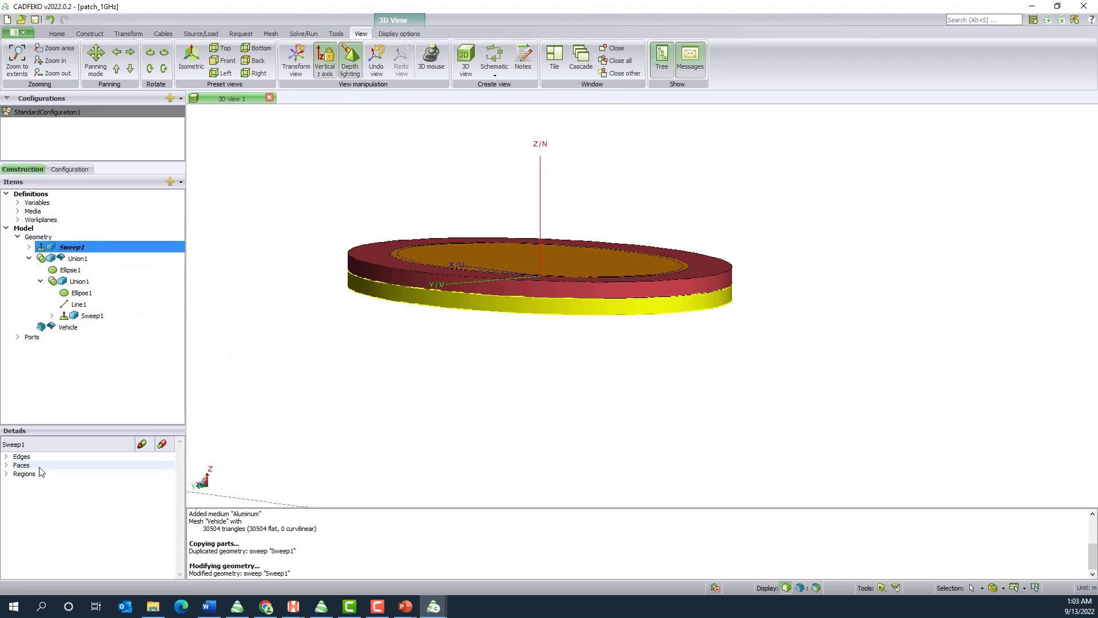
# Set the region medium of the duplicated Sweep1 to Perfect electric conductor
pyautogui.click(7, 474)
pyautogui.doubleClick(81, 484)
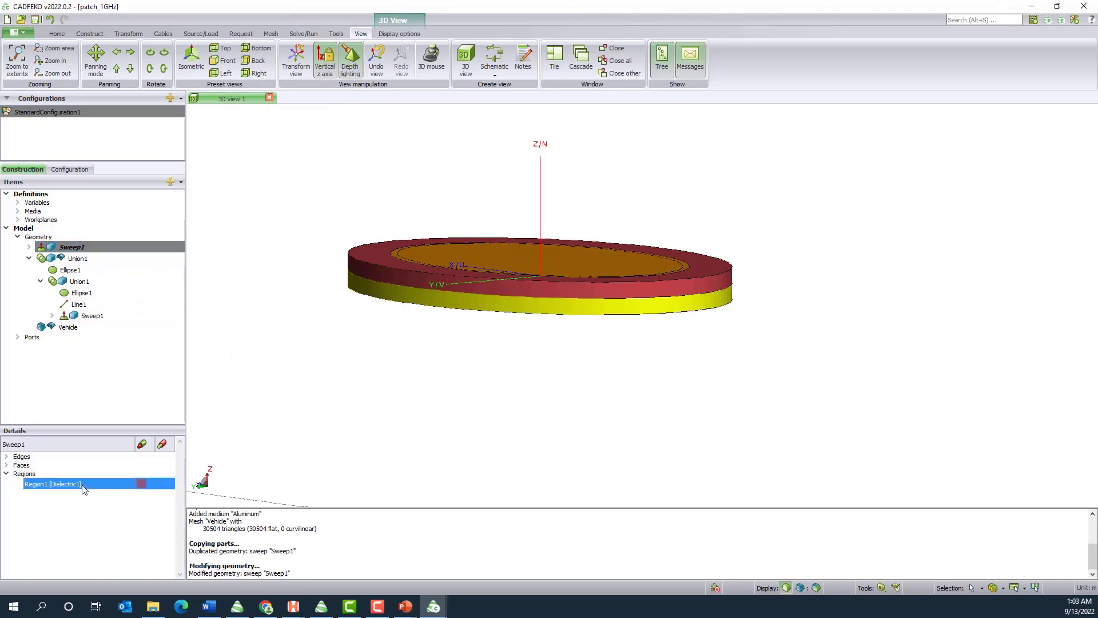
pyautogui.click(321, 116)
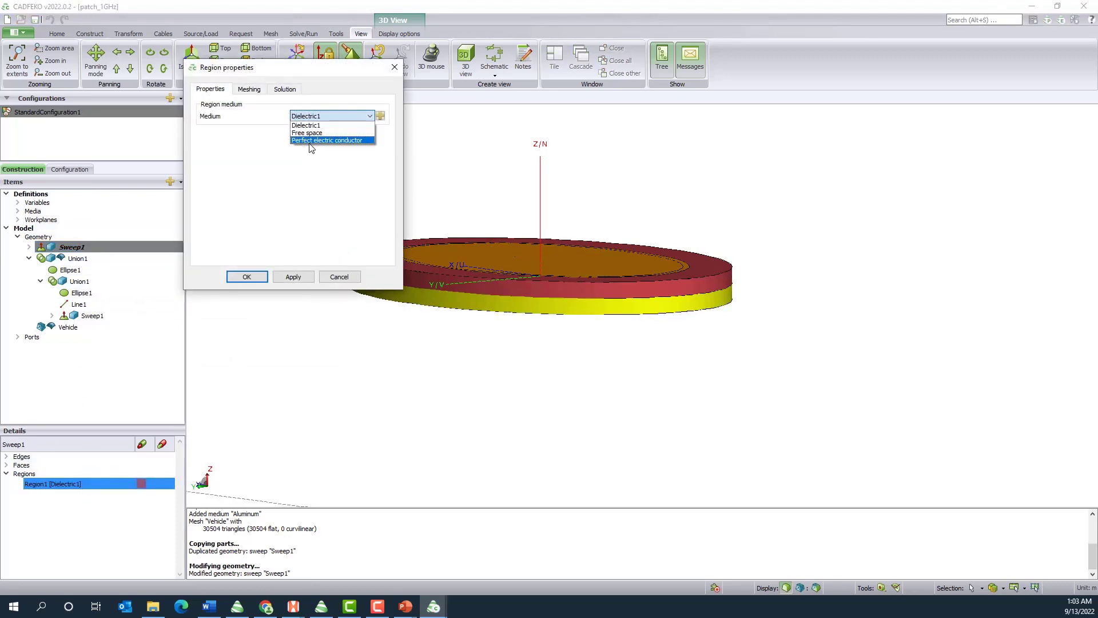
pyautogui.click(312, 143)
pyautogui.click(293, 276)
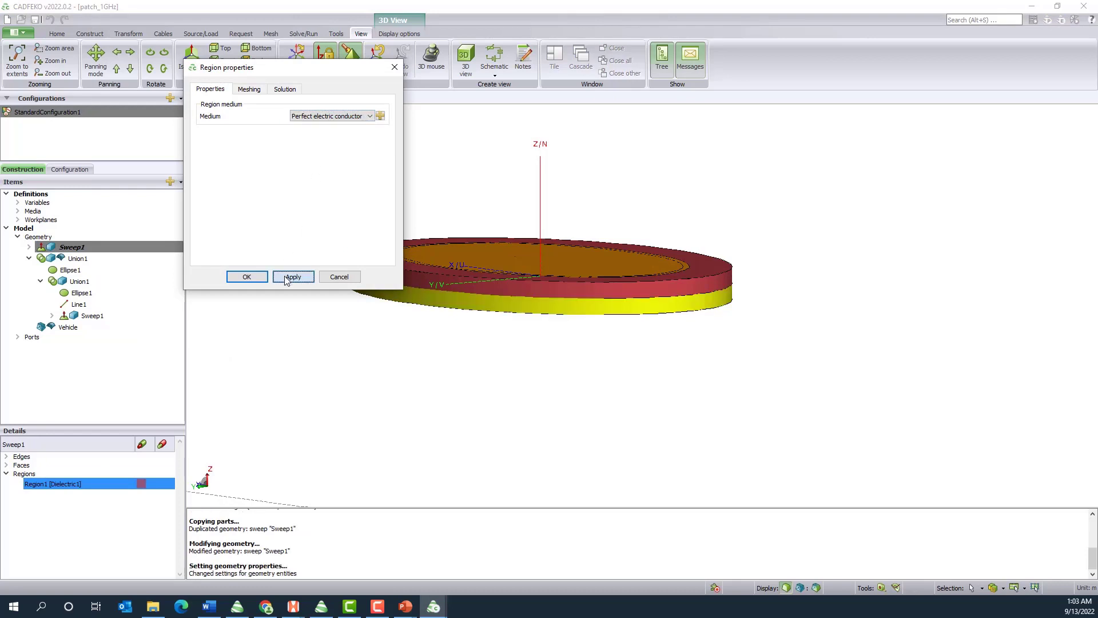
pyautogui.click(246, 277)
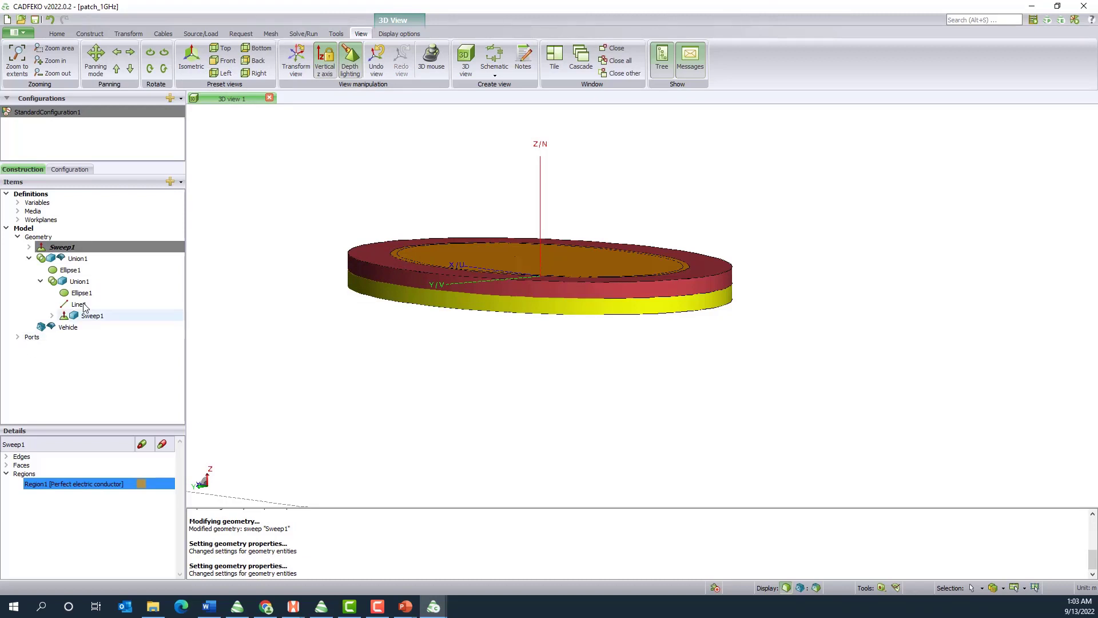
# Move the conductor disc Sweep1 into the top-level Union1 of the antenna and collapse the union in the model tree
pyautogui.moveTo(71, 250); pyautogui.dragTo(85, 262, button='right')
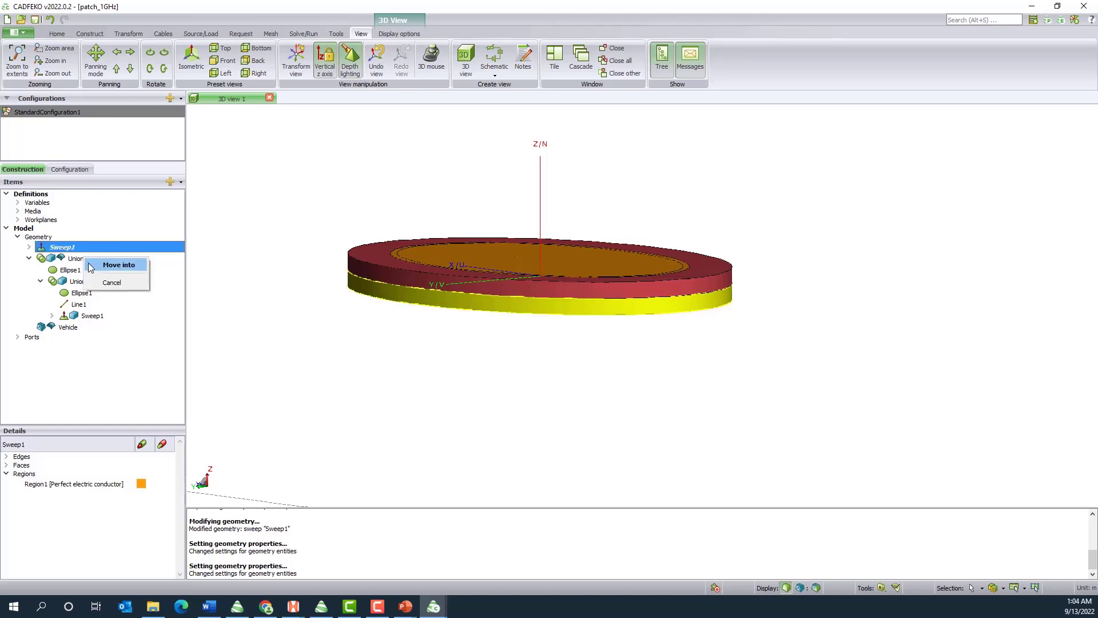
pyautogui.click(97, 265)
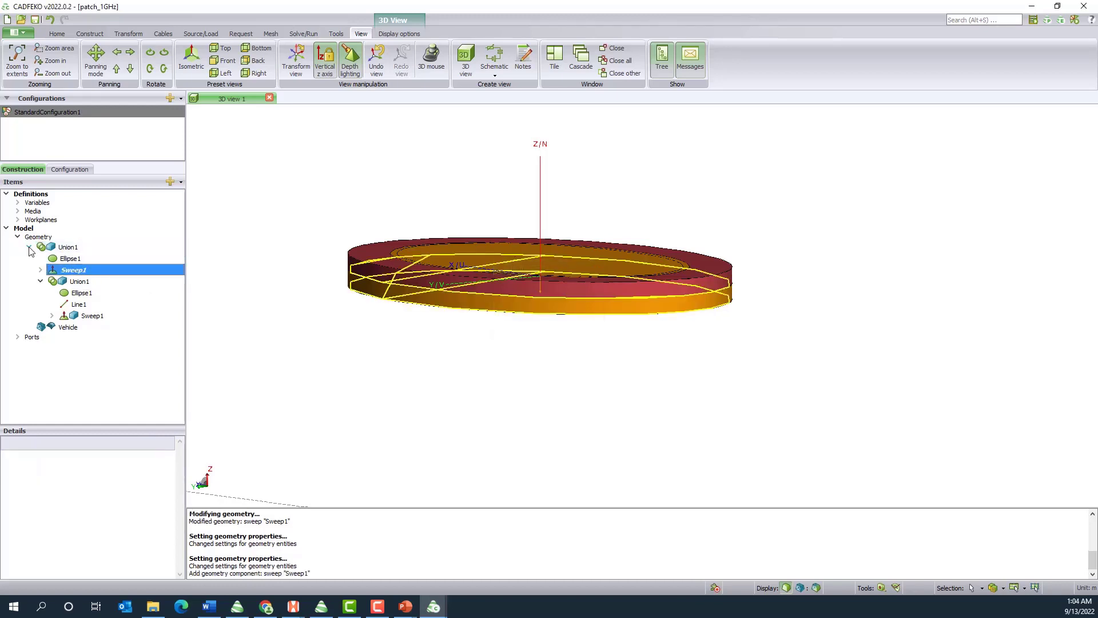
pyautogui.click(29, 247)
# Start an Align transform on the antenna's Union1 with source workplane origin (0, 0, 0) and U vector (1, 0, 0)
pyautogui.click(68, 247)
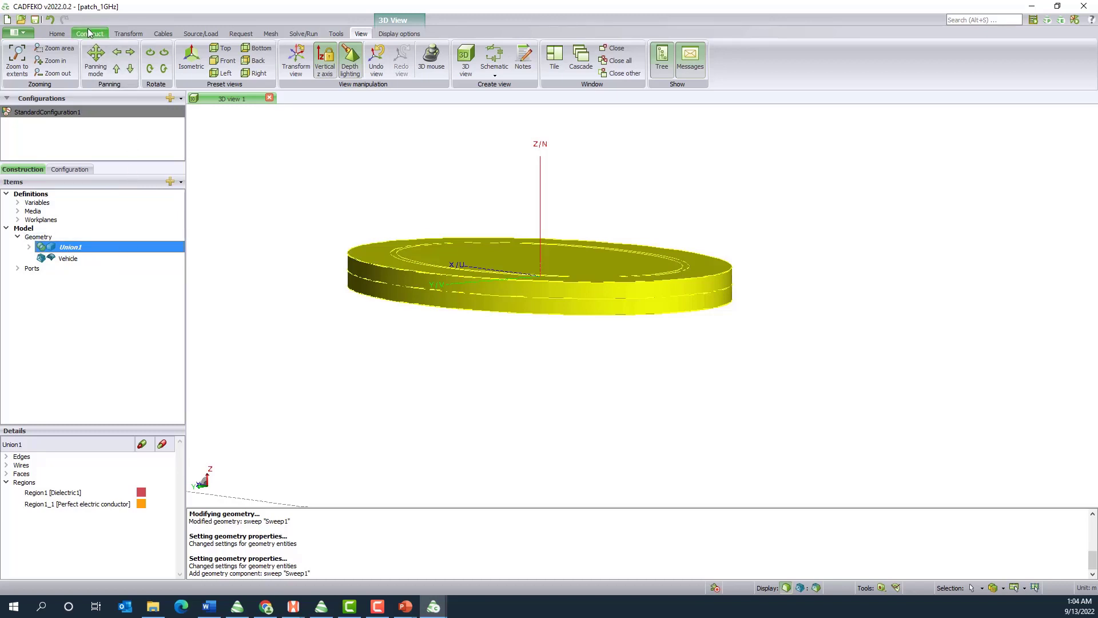
pyautogui.click(127, 34)
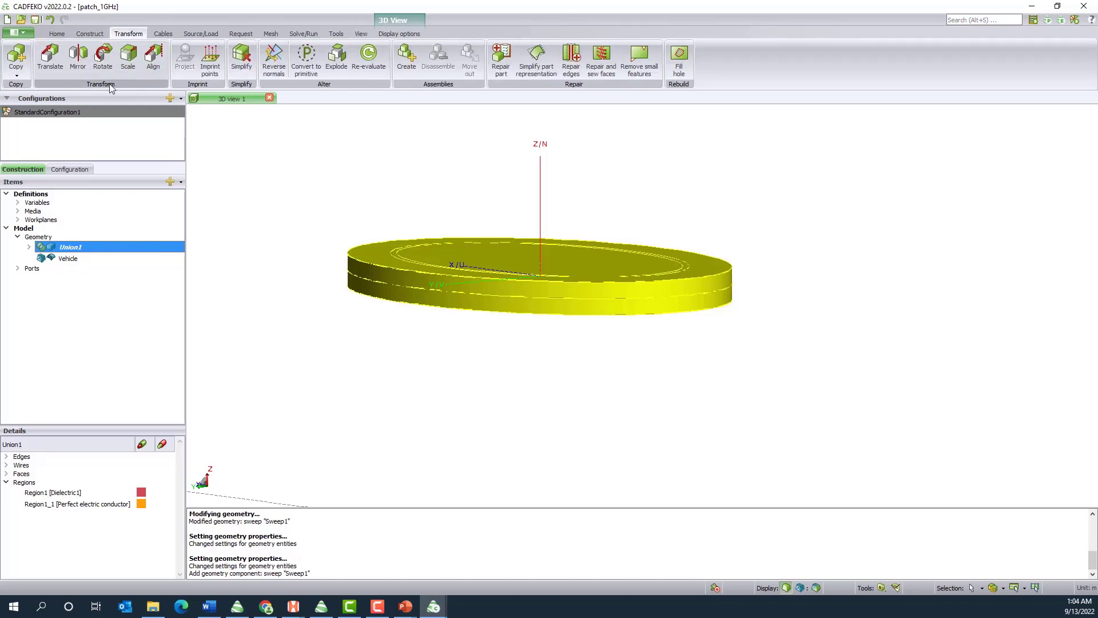
pyautogui.click(154, 57)
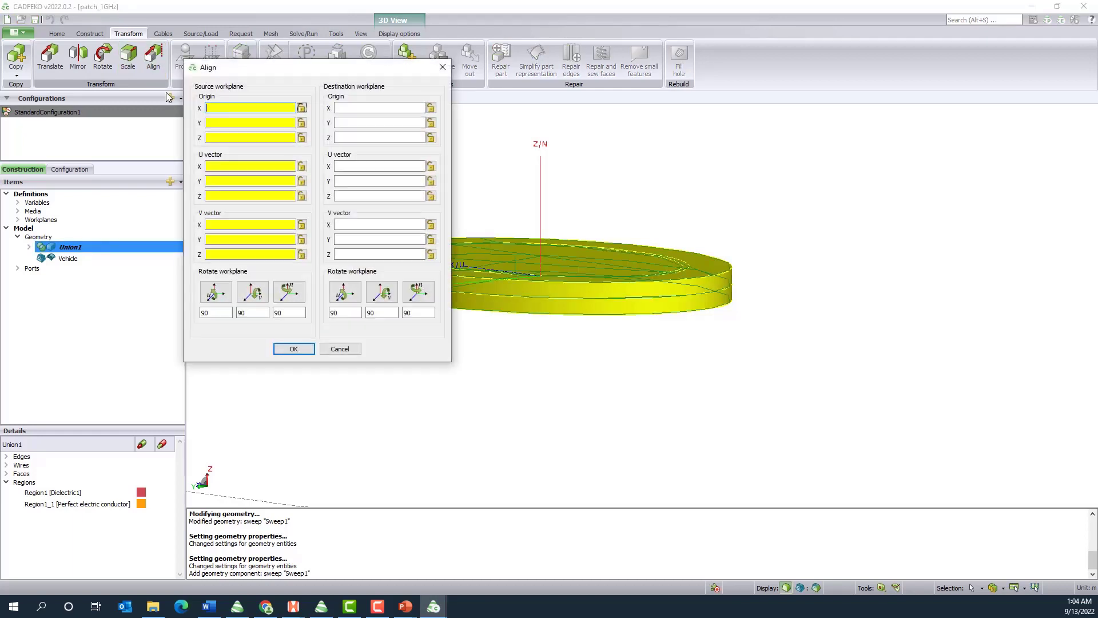
pyautogui.moveTo(285, 71); pyautogui.dragTo(189, 72)
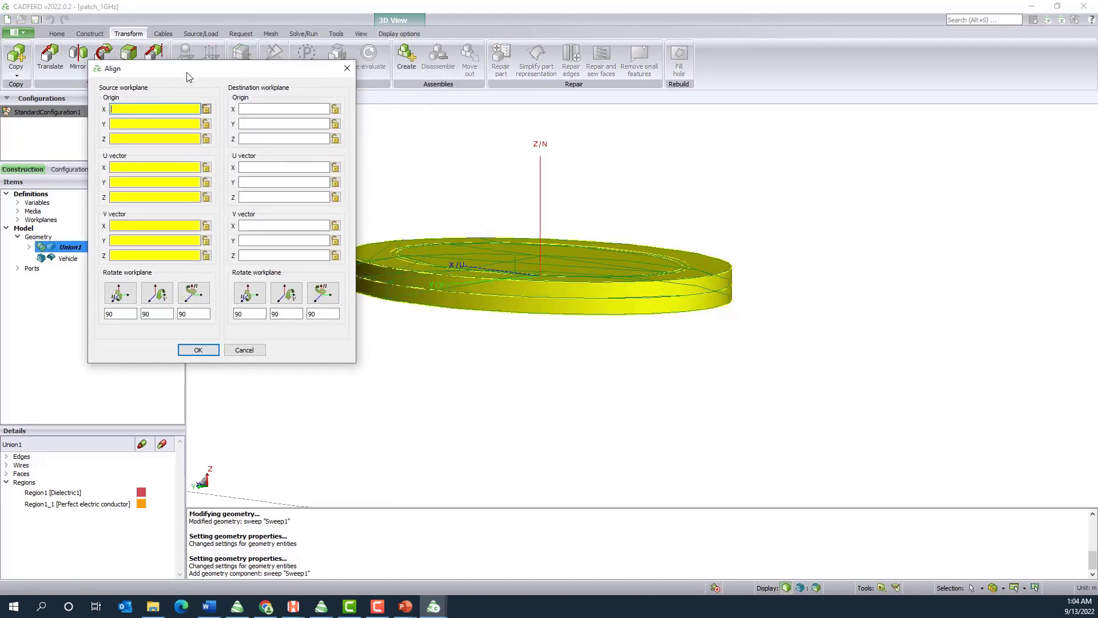
pyautogui.click(142, 108)
pyautogui.write('0')
pyautogui.press('Tab')
pyautogui.write('0')
pyautogui.press('Tab')
pyautogui.write('0')
pyautogui.press('Tab')
pyautogui.write('1')
# Set the source workplane's V vector to (0, 1, 0)
pyautogui.press('Tab')
pyautogui.write('0')
pyautogui.press('Tab')
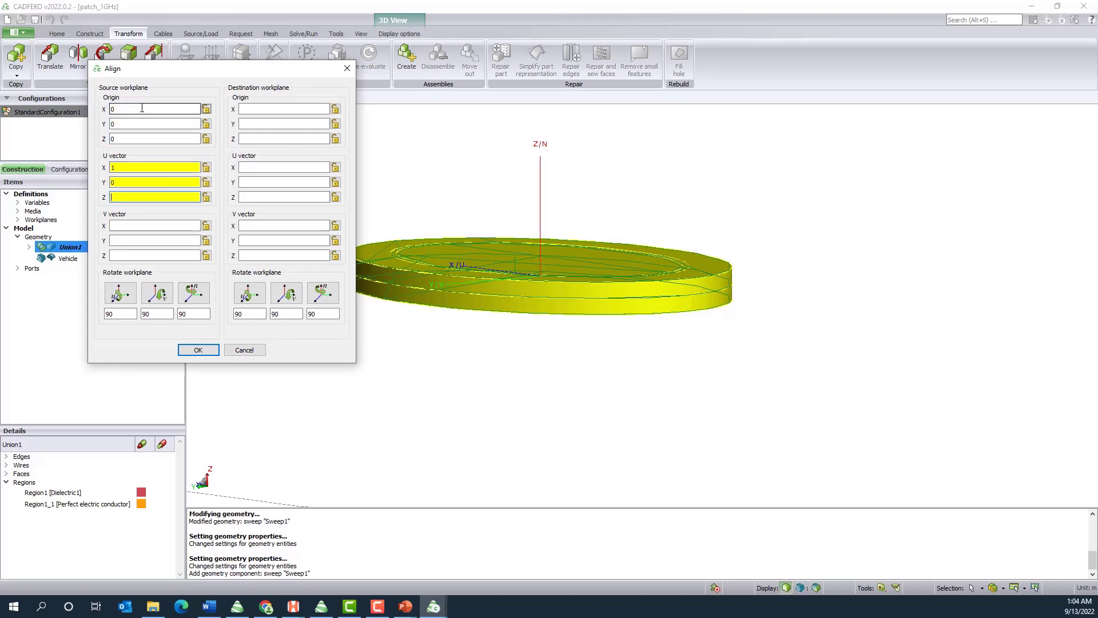
pyautogui.write('0')
pyautogui.press('Tab')
pyautogui.write('0')
pyautogui.press('Tab')
pyautogui.write('1')
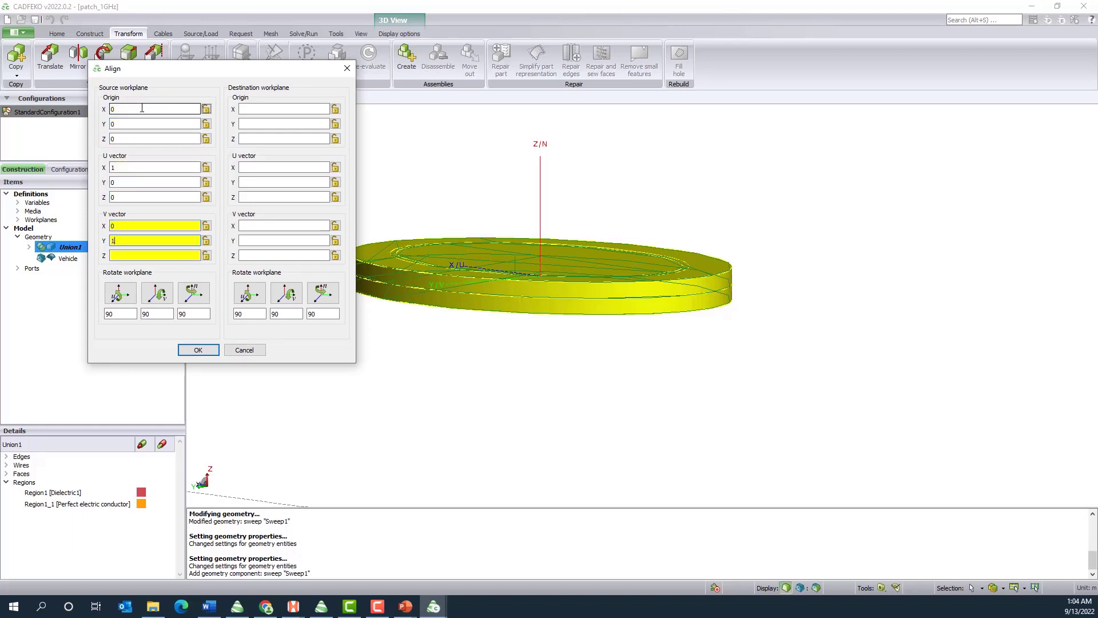
pyautogui.press('Tab')
pyautogui.write('0')
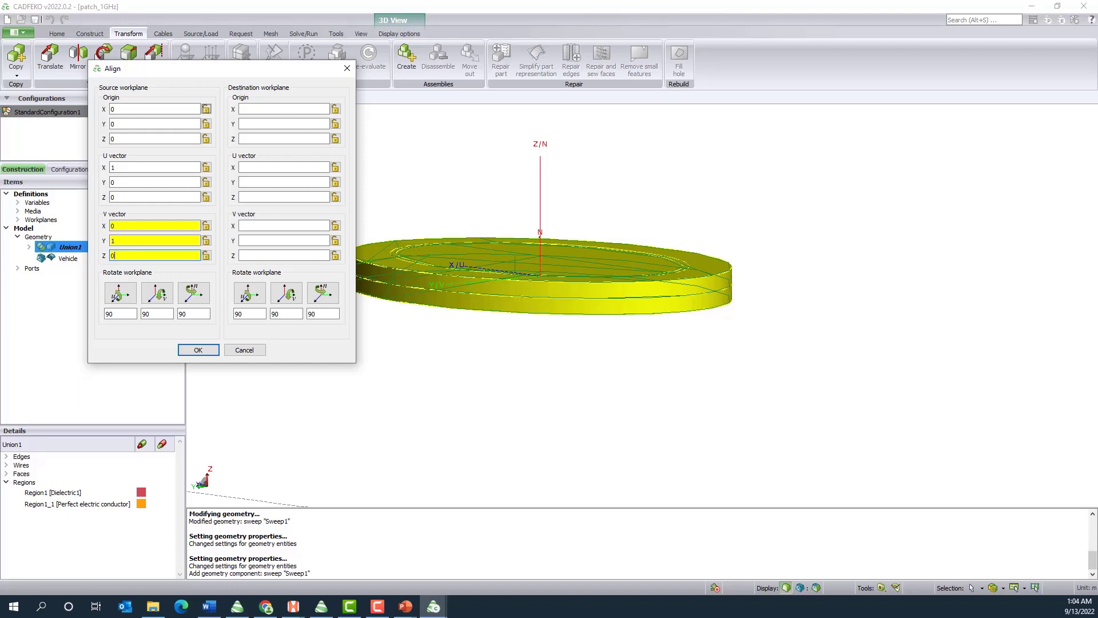
# Set the destination workplane origin to X 0, Y -2.6909667212 and Z 1.2710080165+0.003
pyautogui.click(263, 105)
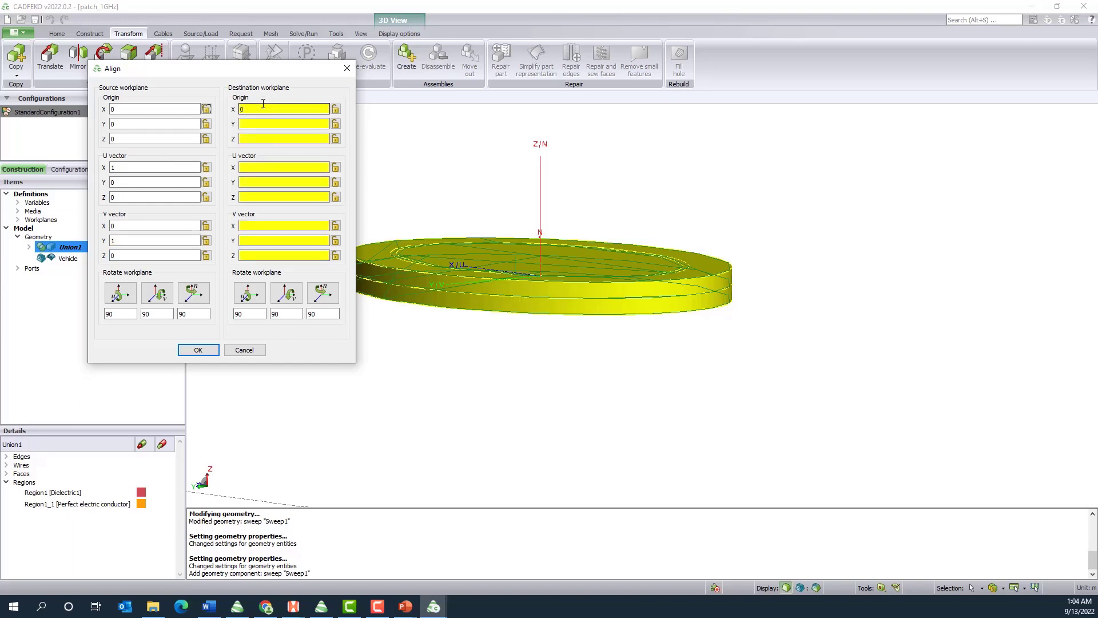
pyautogui.press('Tab')
pyautogui.write('-2.69')
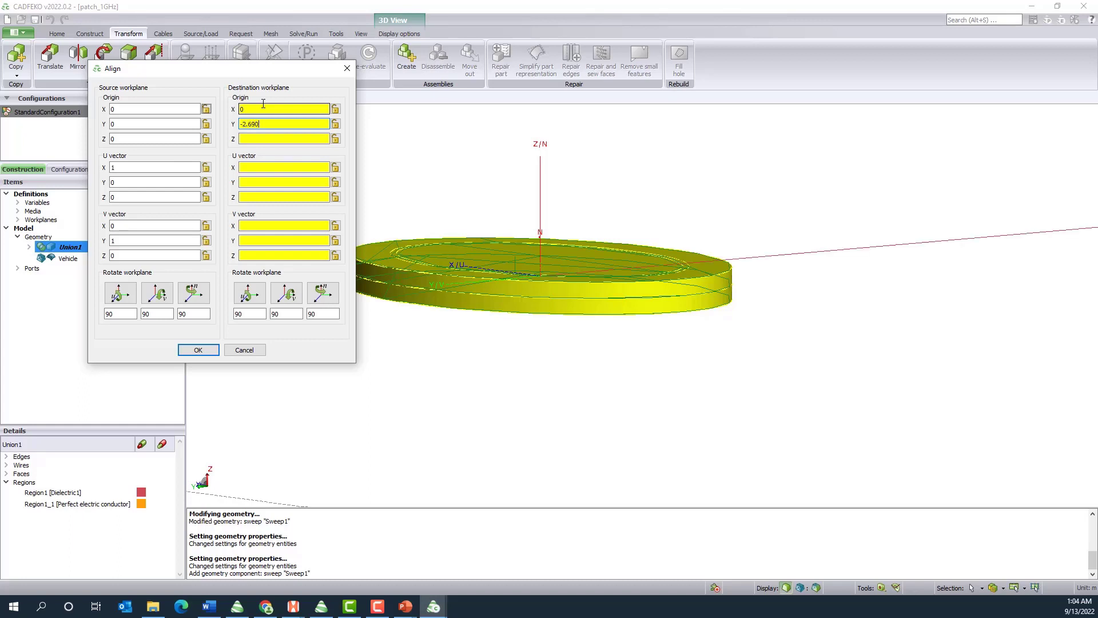
pyautogui.write('09667212')
pyautogui.press('Tab')
pyautogui.write('1.271')
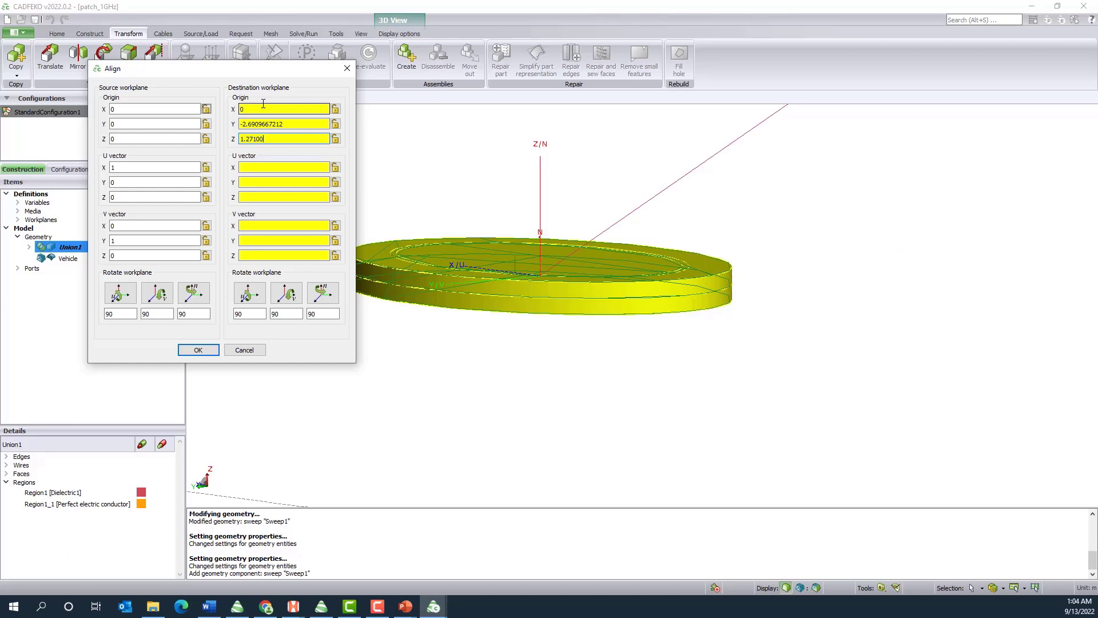
pyautogui.write('0080165+0.003')
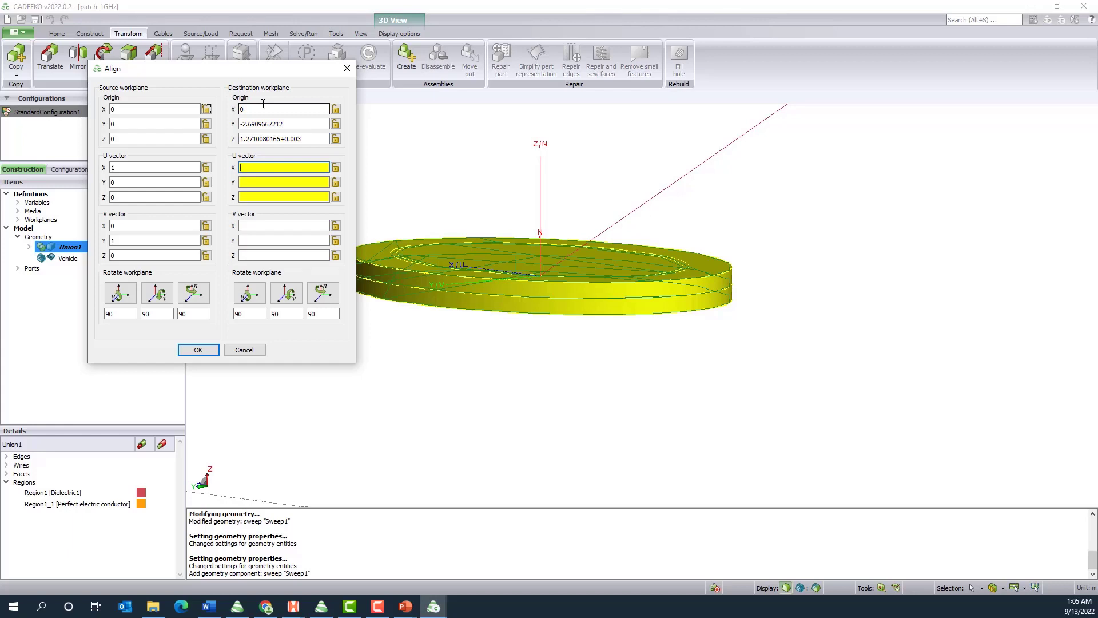
pyautogui.write('1')
# Set the destination workplane's U vector to (1, 0, 0)
pyautogui.press('Tab')
pyautogui.write('0')
pyautogui.press('Tab')
pyautogui.write('0')
pyautogui.press('Tab')
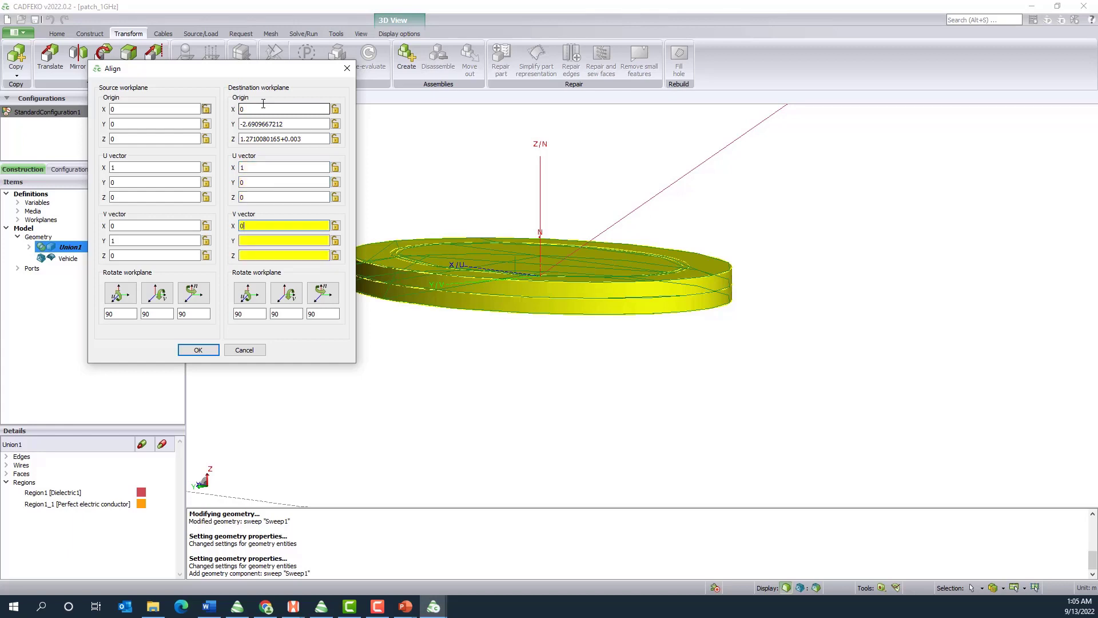
# Set the destination workplane's V vector to (0, 0.1271905573, 0.0164966383) and apply the alignment to Union1
pyautogui.write('0')
pyautogui.press('Tab')
pyautogui.write('0.12')
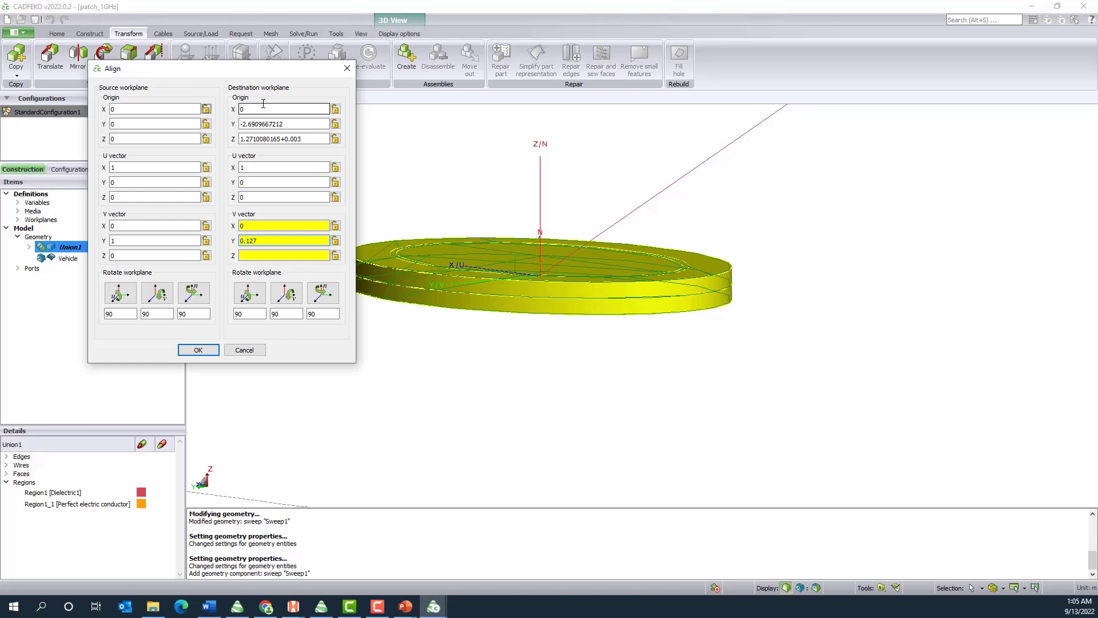
pyautogui.write('71905573')
pyautogui.press('Tab')
pyautogui.write('0.0164')
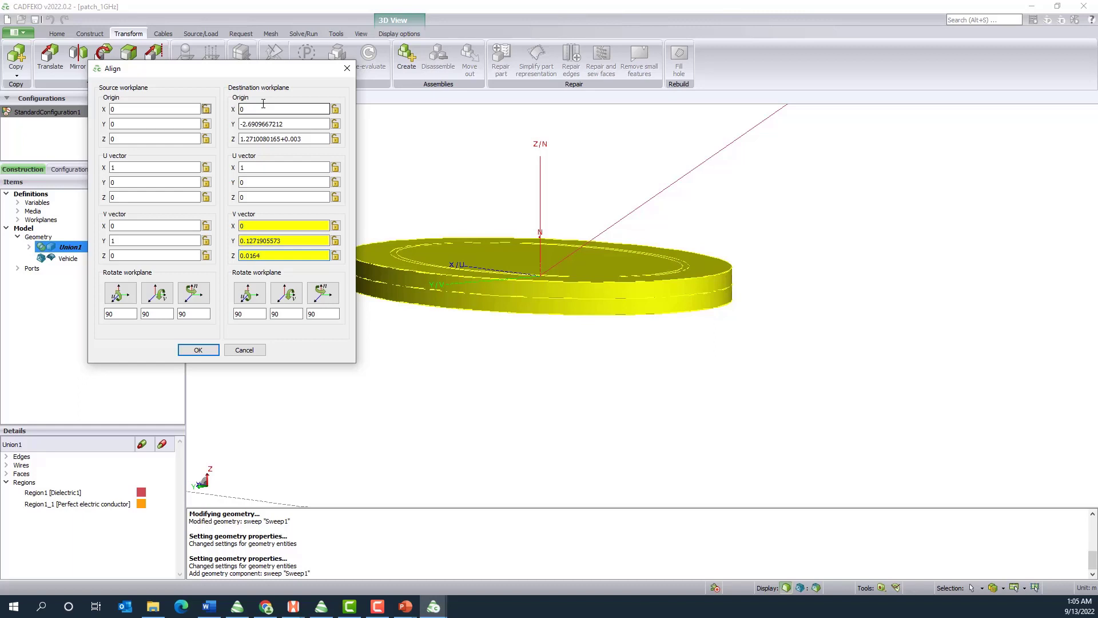
pyautogui.write('966383')
pyautogui.click(207, 350)
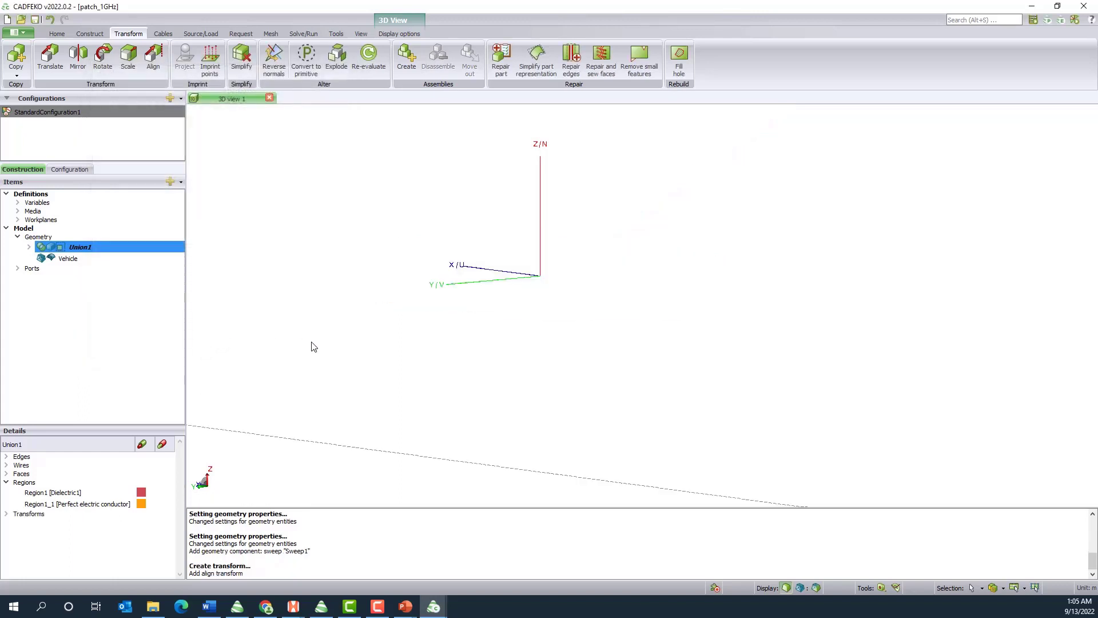
# Inspect the aligned antenna's placement on the car roof, from the full model down to a close-up
pyautogui.click(361, 35)
pyautogui.click(26, 72)
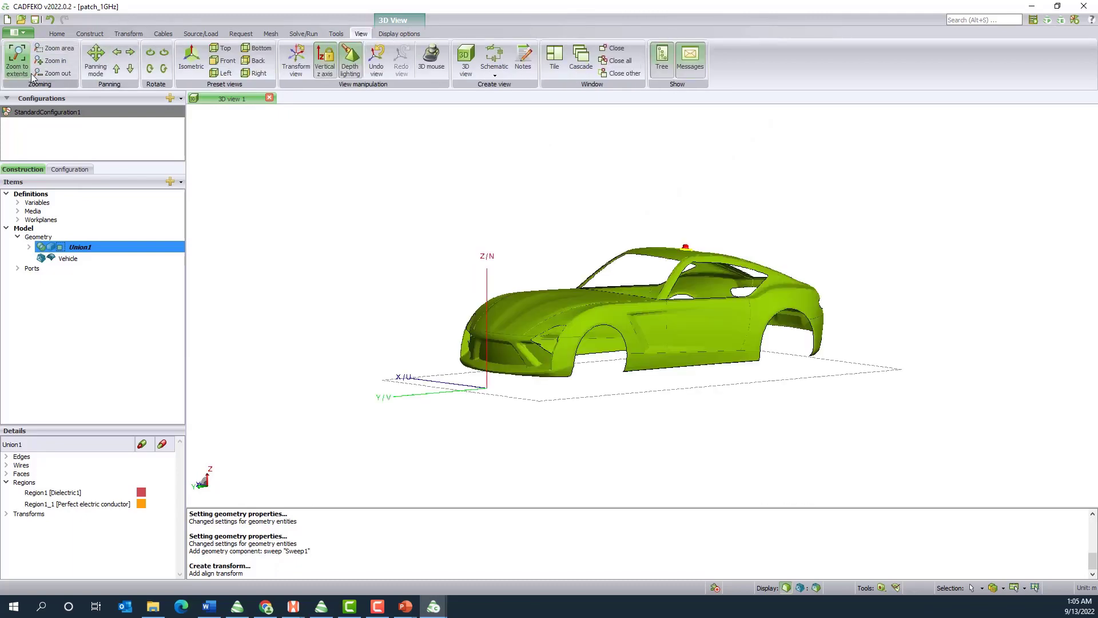
pyautogui.scroll(2, 701, 331)
pyautogui.scroll(4, 682, 251)
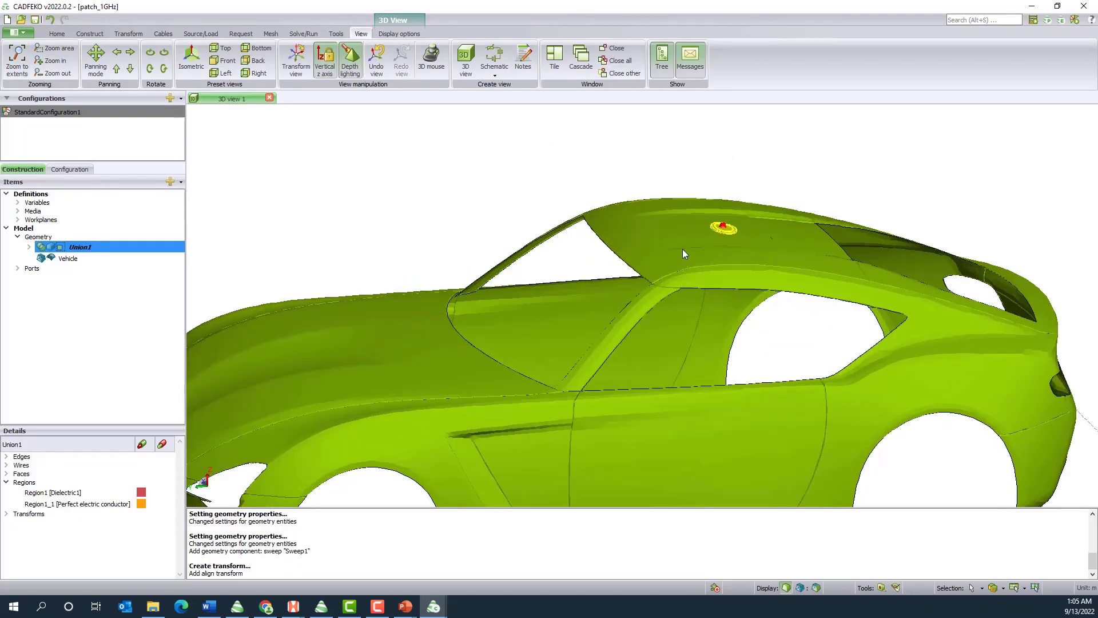
pyautogui.scroll(1, 683, 251)
pyautogui.scroll(4, 767, 258)
pyautogui.moveTo(737, 236); pyautogui.dragTo(730, 259)
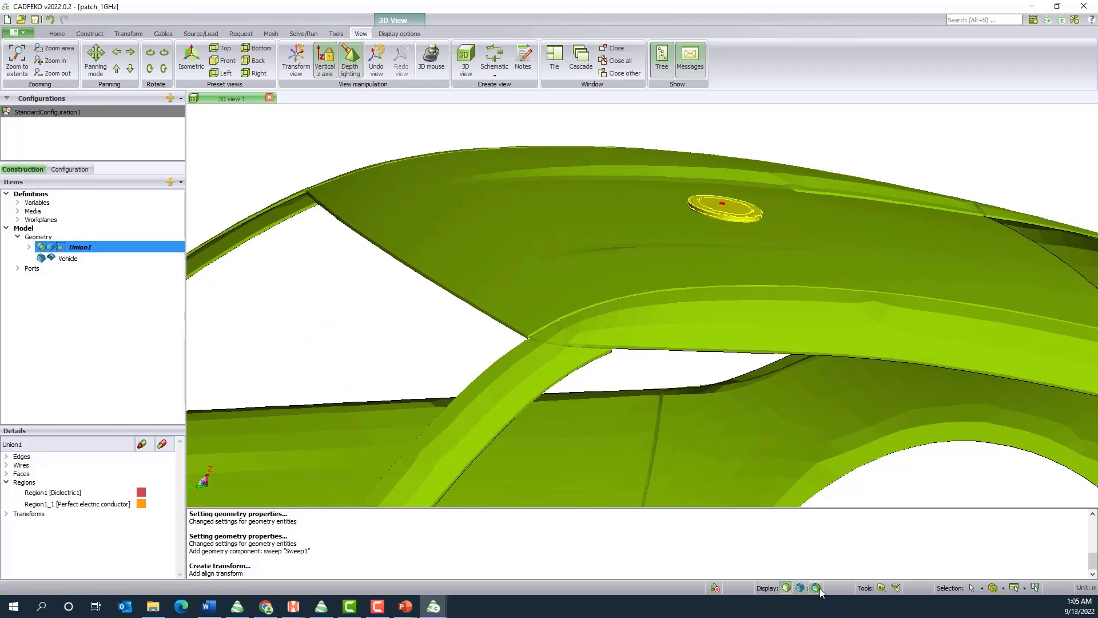
# Mesh the whole model with Fine mesh size and a 0.0005 wire segment radius, and display the mesh edges
pyautogui.click(271, 34)
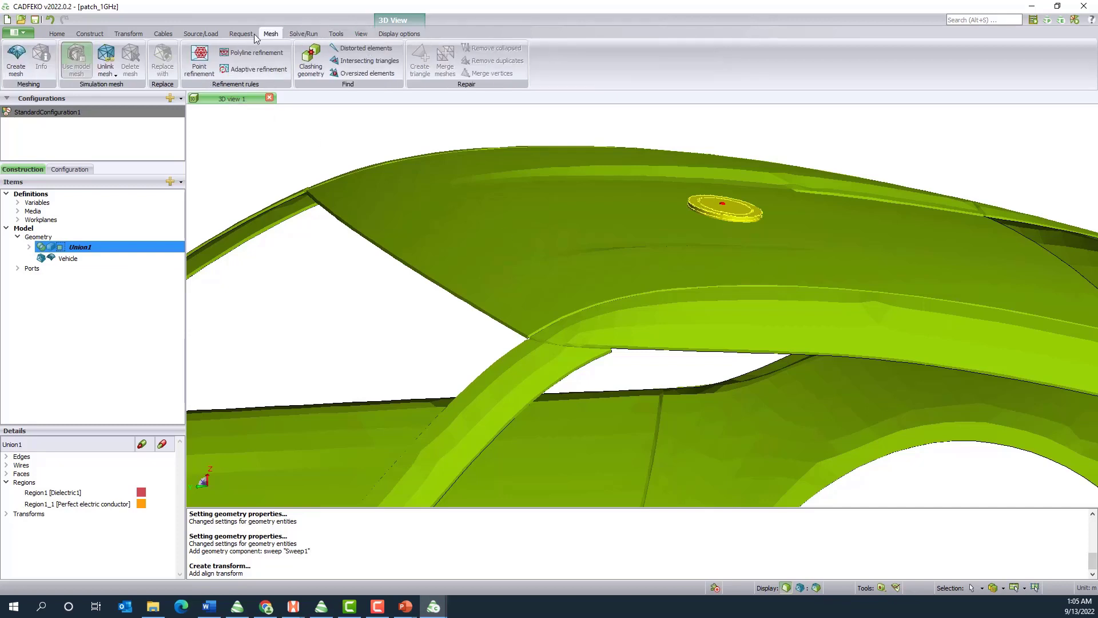
pyautogui.click(16, 57)
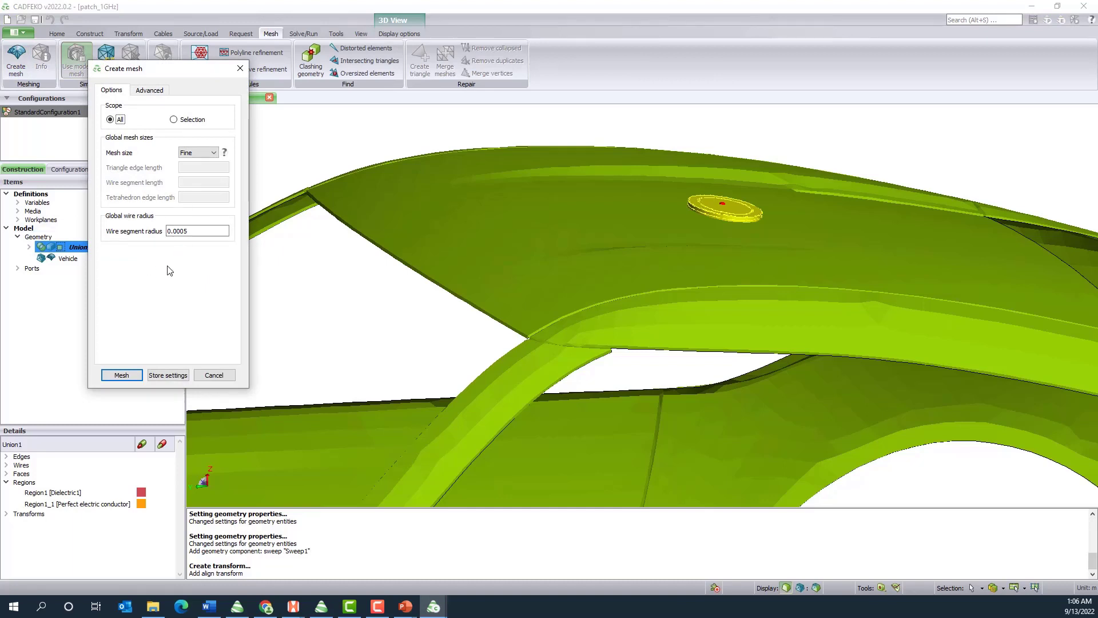
pyautogui.click(112, 375)
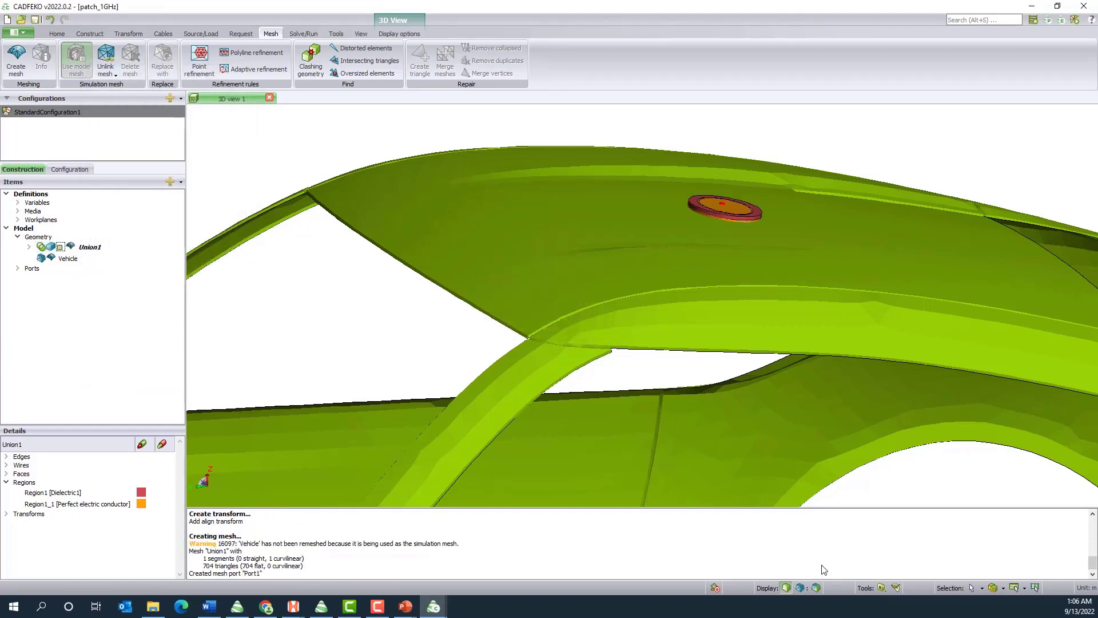
pyautogui.click(818, 588)
pyautogui.scroll(5, 725, 206)
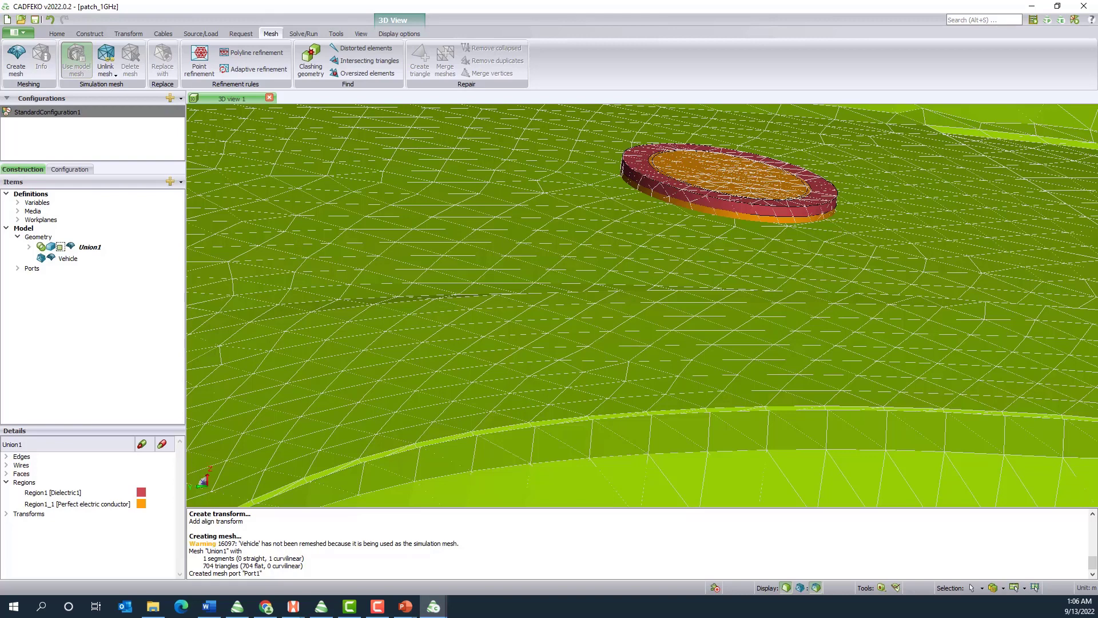
# Unlink the mesh of Union1 from its geometry, using new ports
pyautogui.click(88, 247)
pyautogui.rightClick(87, 247)
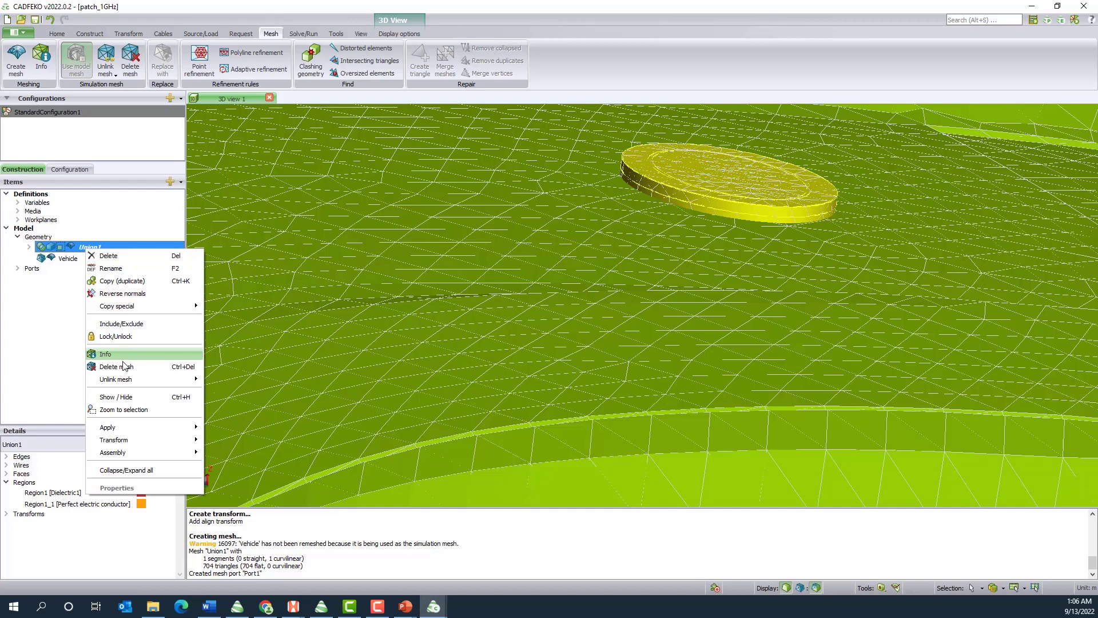
pyautogui.moveTo(134, 380)
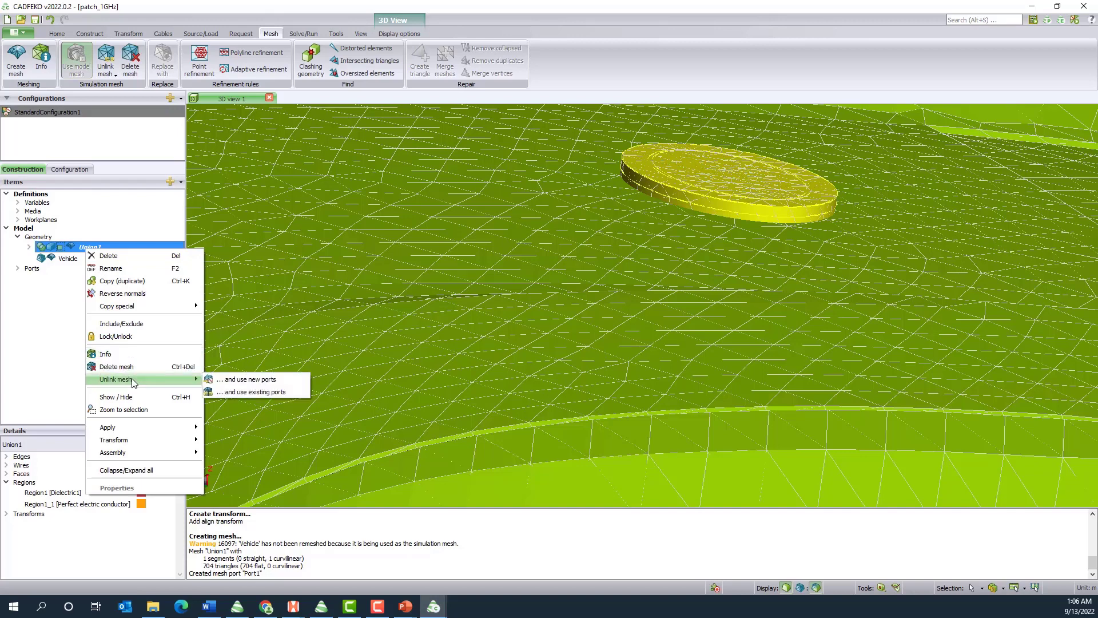
pyautogui.click(230, 380)
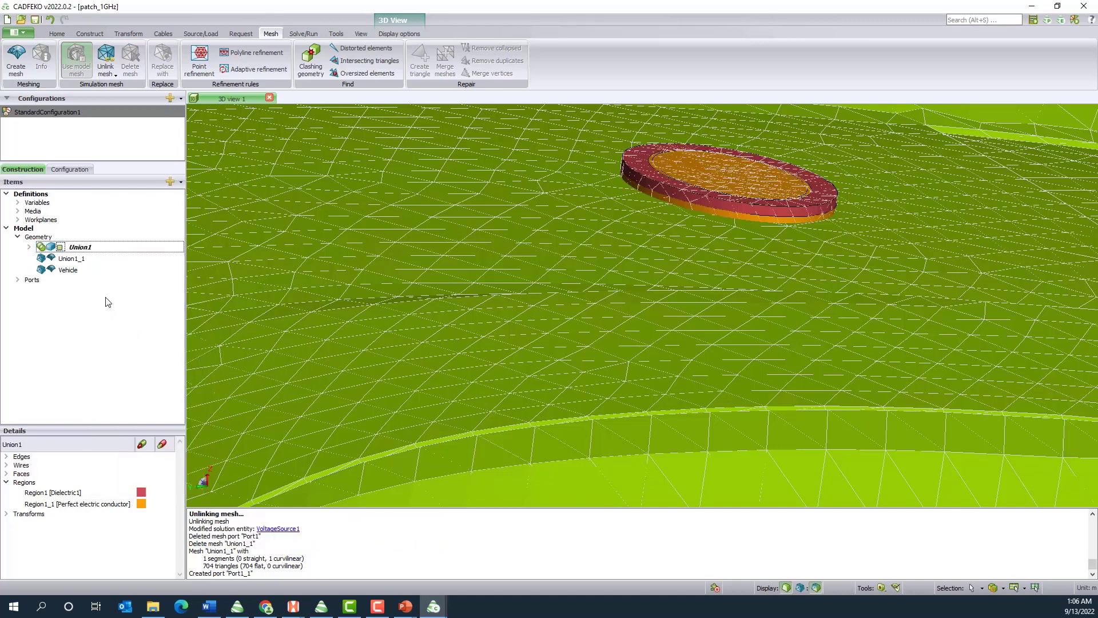
# Delete the original port Port1 from the model's ports
pyautogui.click(18, 280)
pyautogui.click(56, 290)
pyautogui.rightClick(56, 290)
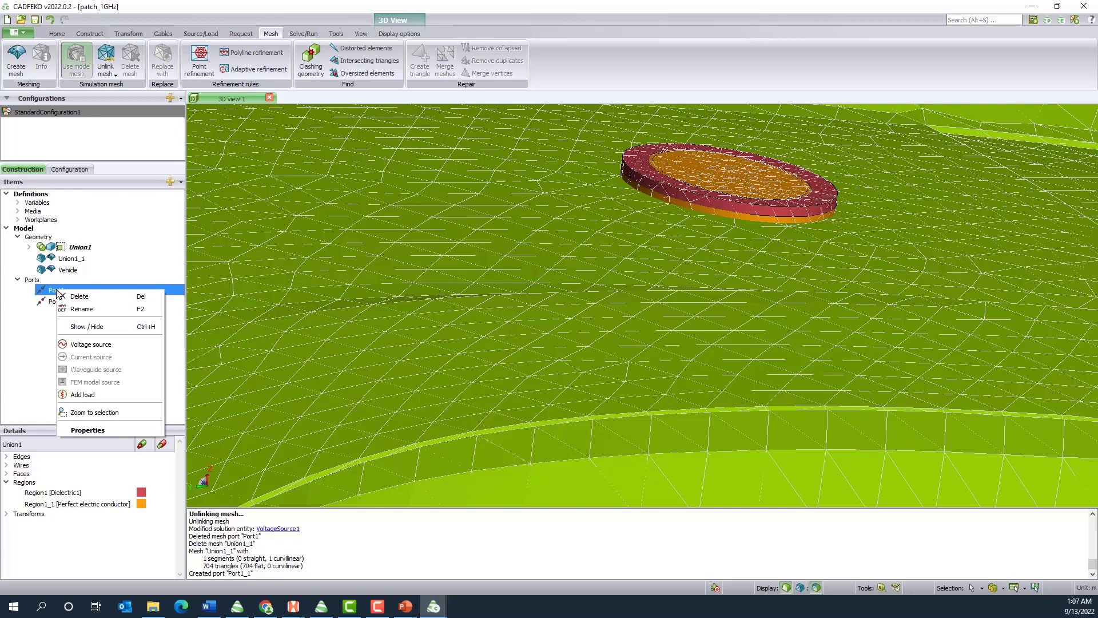
pyautogui.click(84, 297)
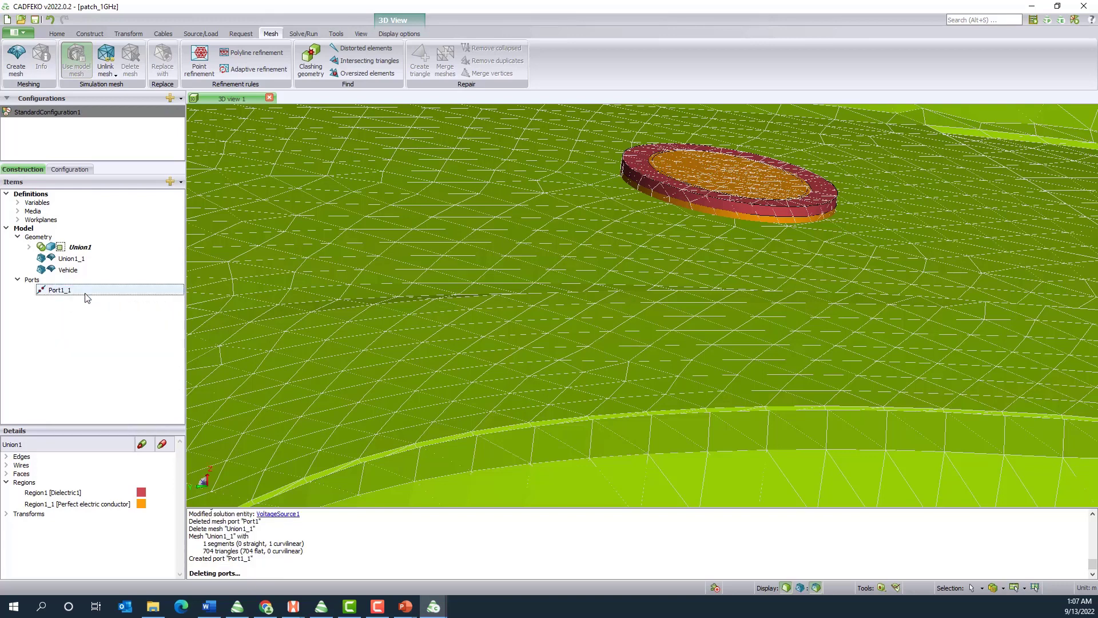
# Exclude the original Union1 geometry from the model
pyautogui.click(87, 246)
pyautogui.rightClick(87, 246)
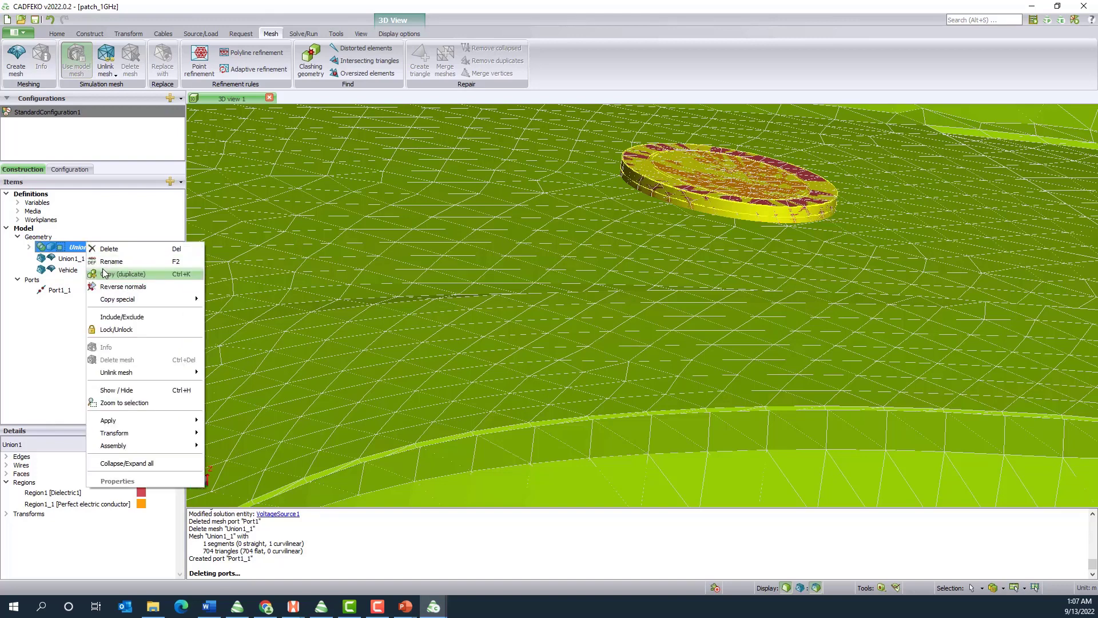
pyautogui.click(111, 317)
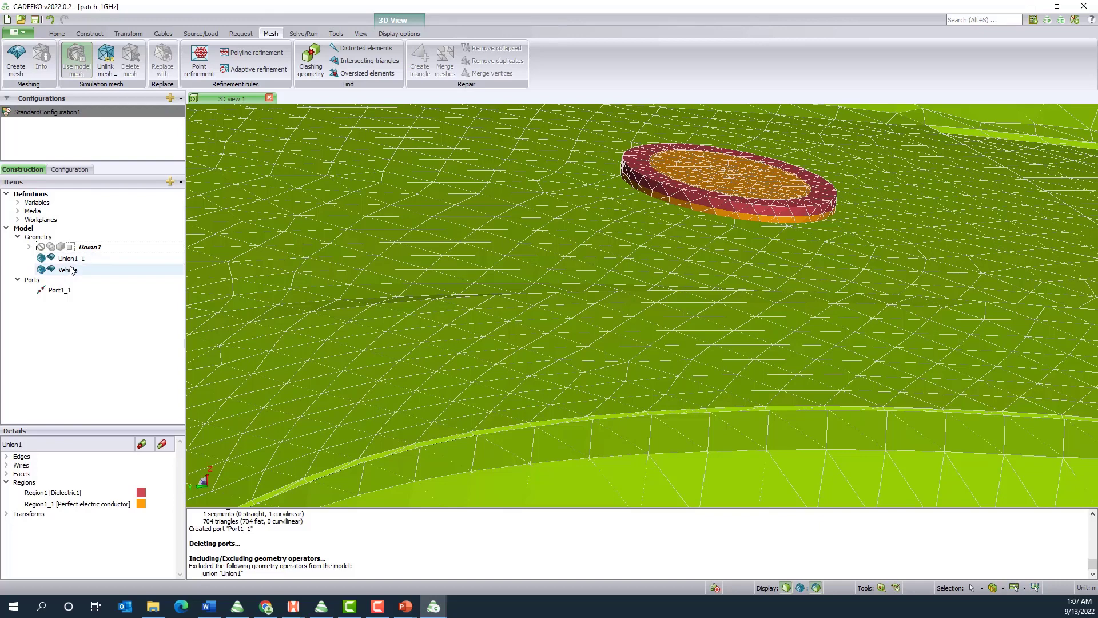
# Export the unscaled model mesh in Feko HyperMesh format as Vehicle_and_antenna_meshes_to_connect in the Demo folder
pyautogui.click(55, 34)
pyautogui.click(153, 63)
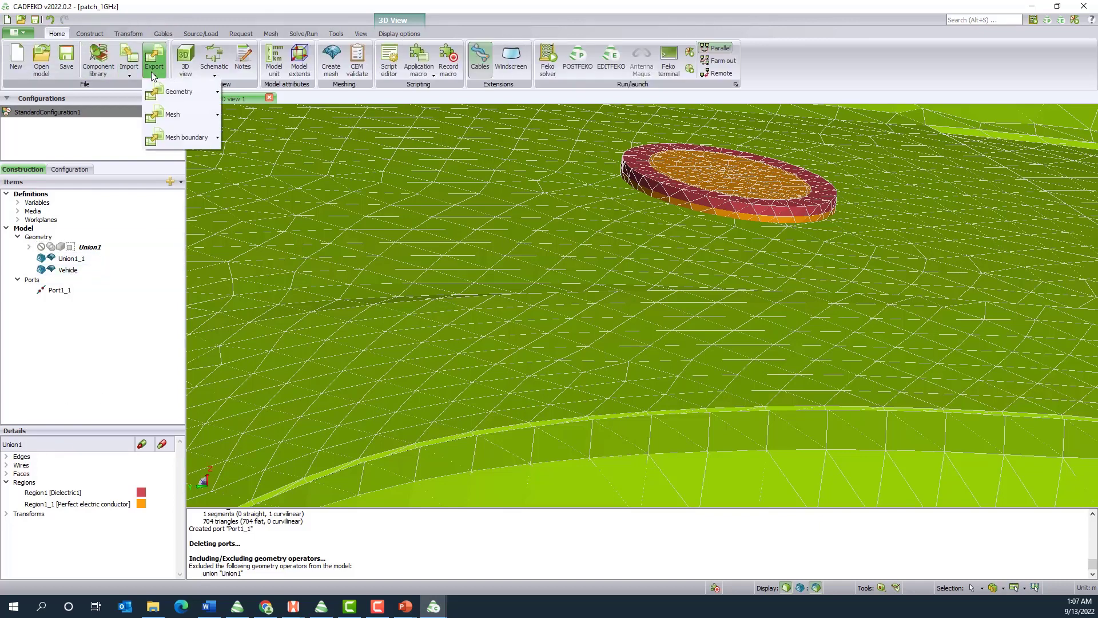
pyautogui.click(171, 113)
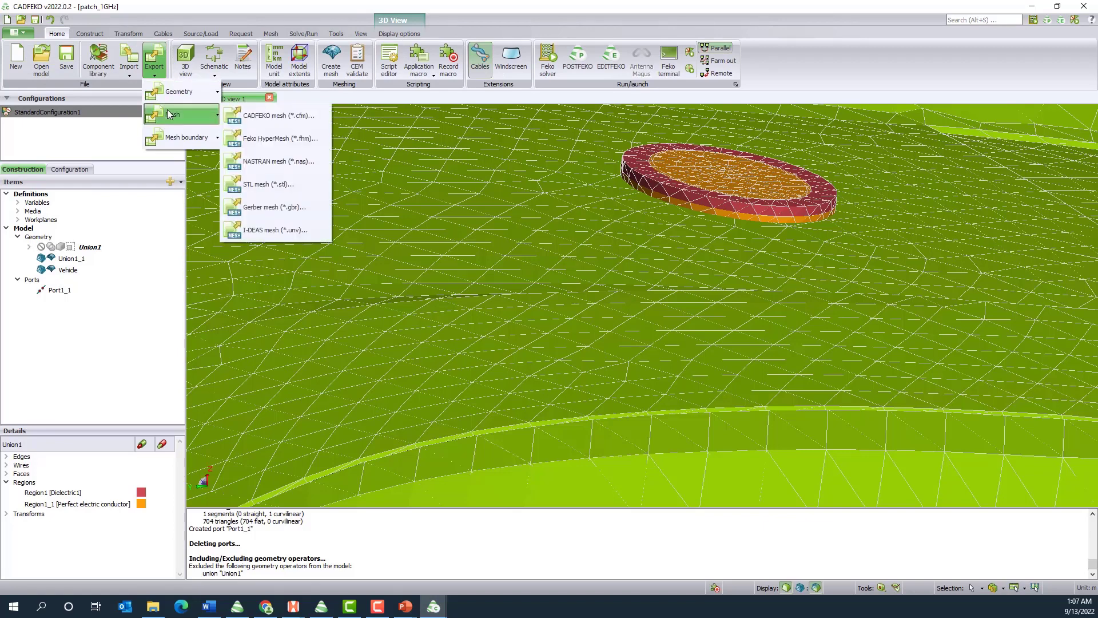
pyautogui.click(292, 141)
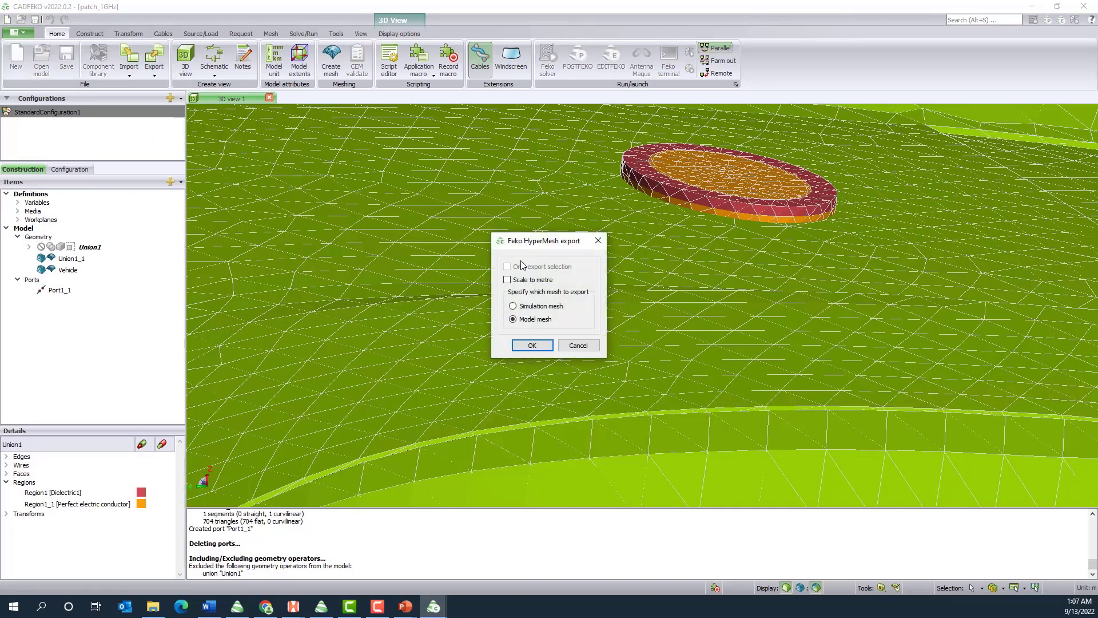
pyautogui.click(534, 346)
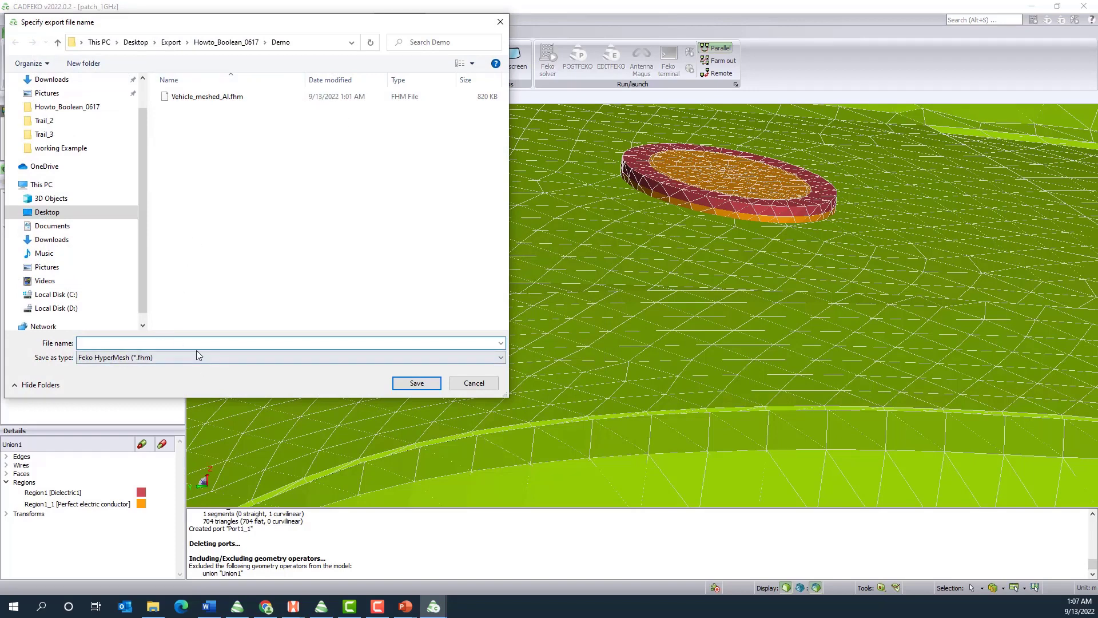
pyautogui.write('Veh')
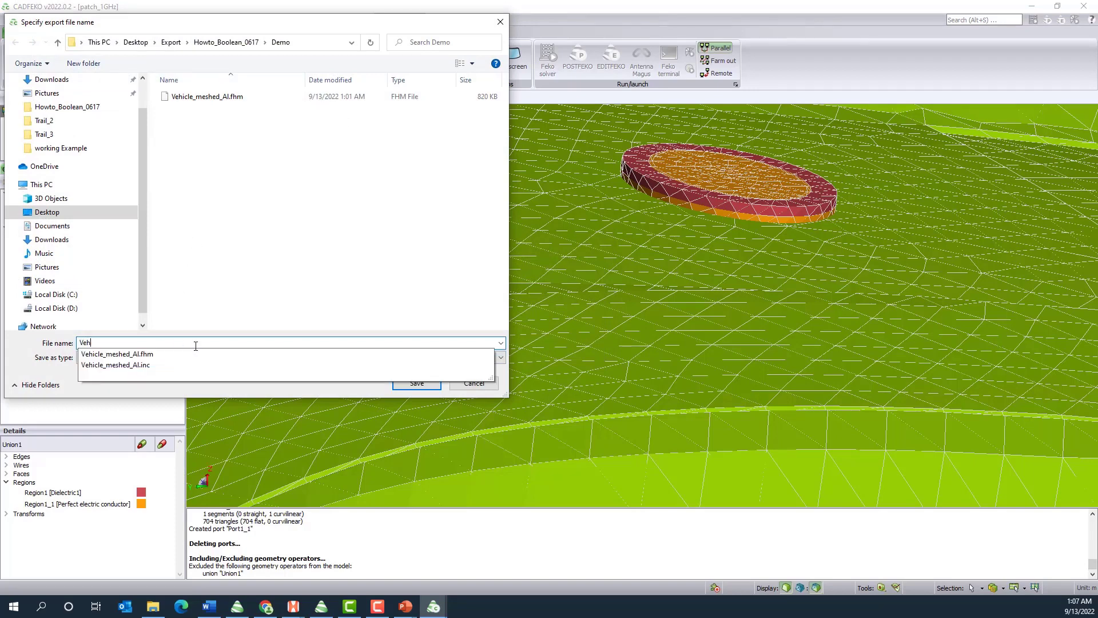
pyautogui.write('icle_and_antenna_')
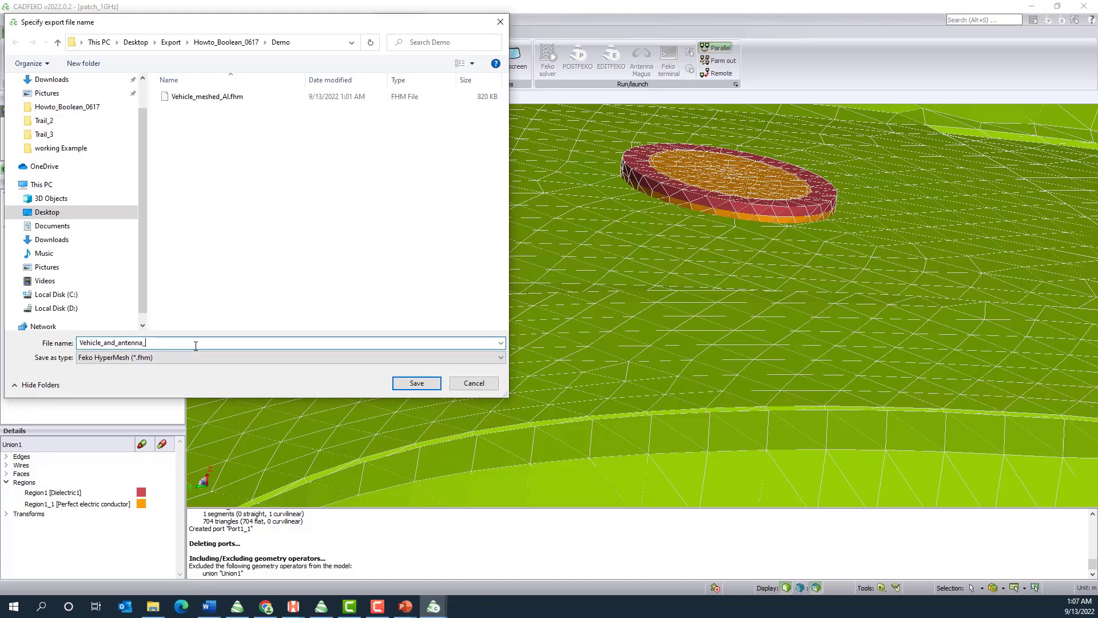
pyautogui.write('meshes_to_connect')
pyautogui.click(429, 384)
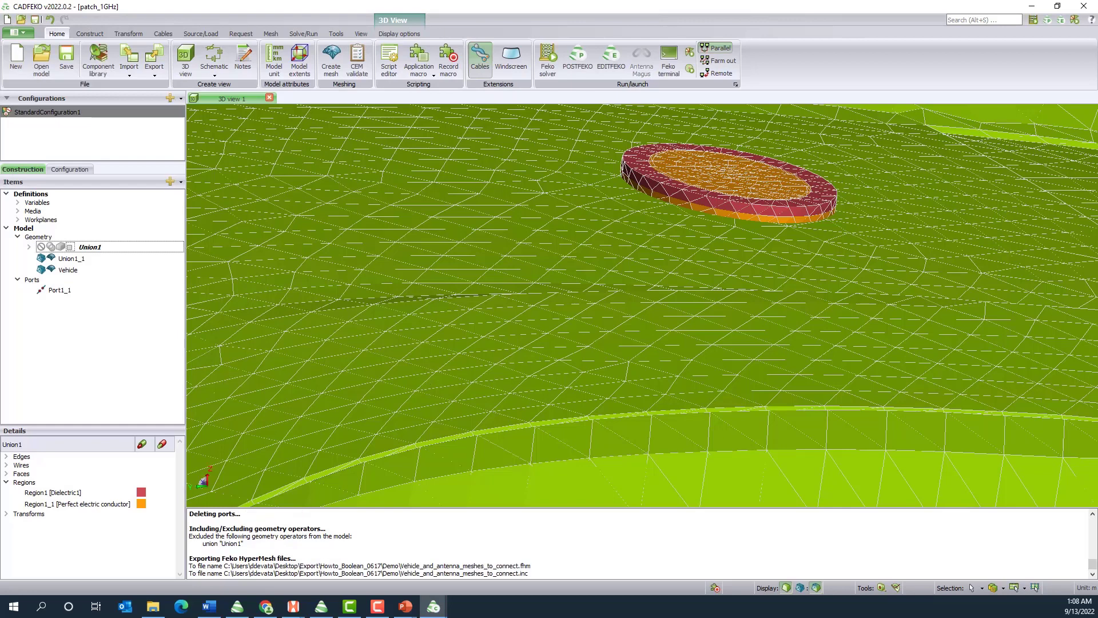
# Switch to the HyperWorks session holding Vehicle_meshed_AI.hm and start a new empty model, discarding the unsaved changes
pyautogui.click(1023, 11)
pyautogui.moveTo(416, 608)
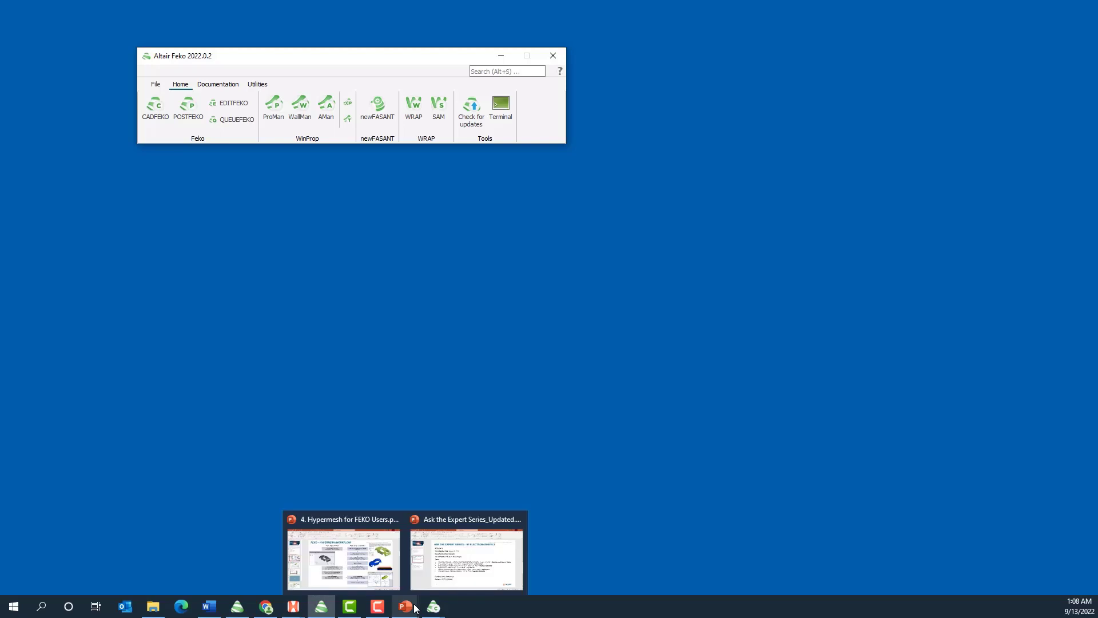
pyautogui.moveTo(303, 613)
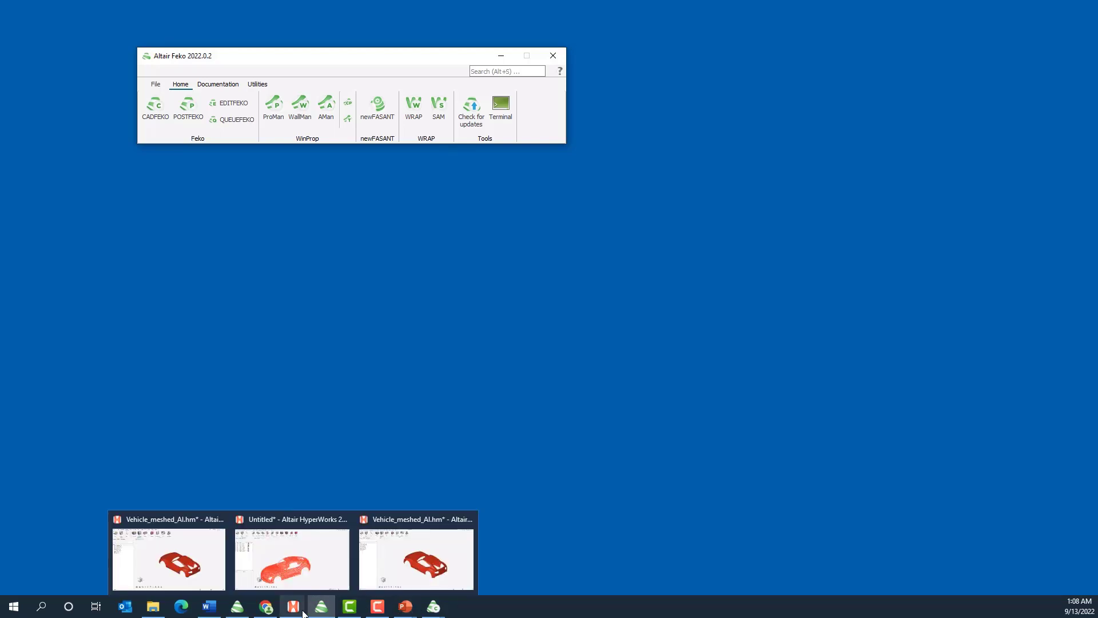
pyautogui.click(393, 553)
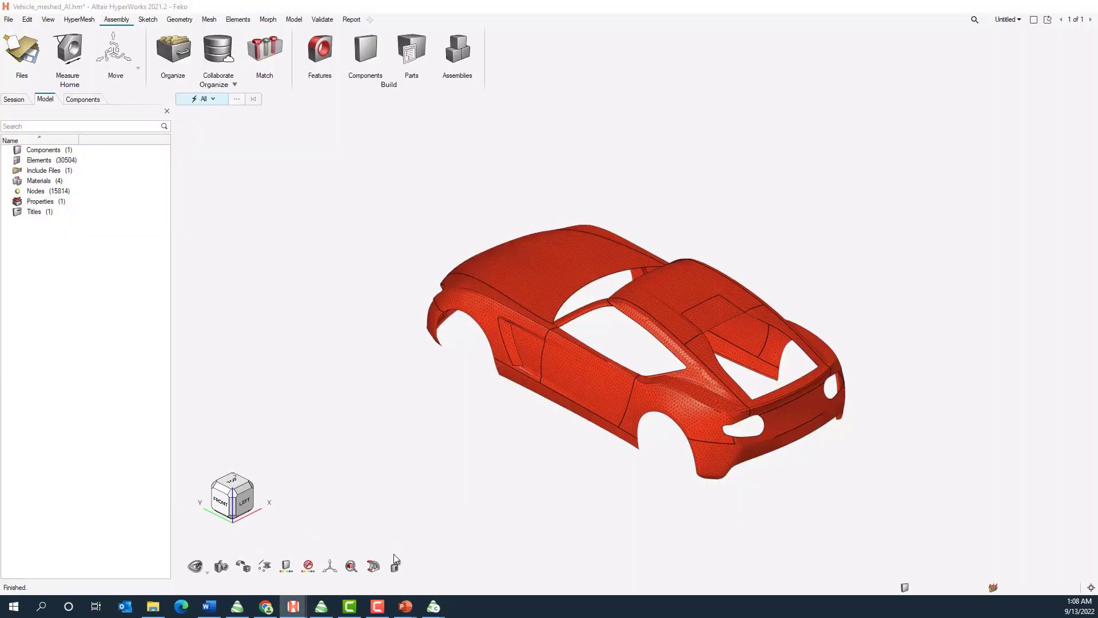
pyautogui.click(9, 20)
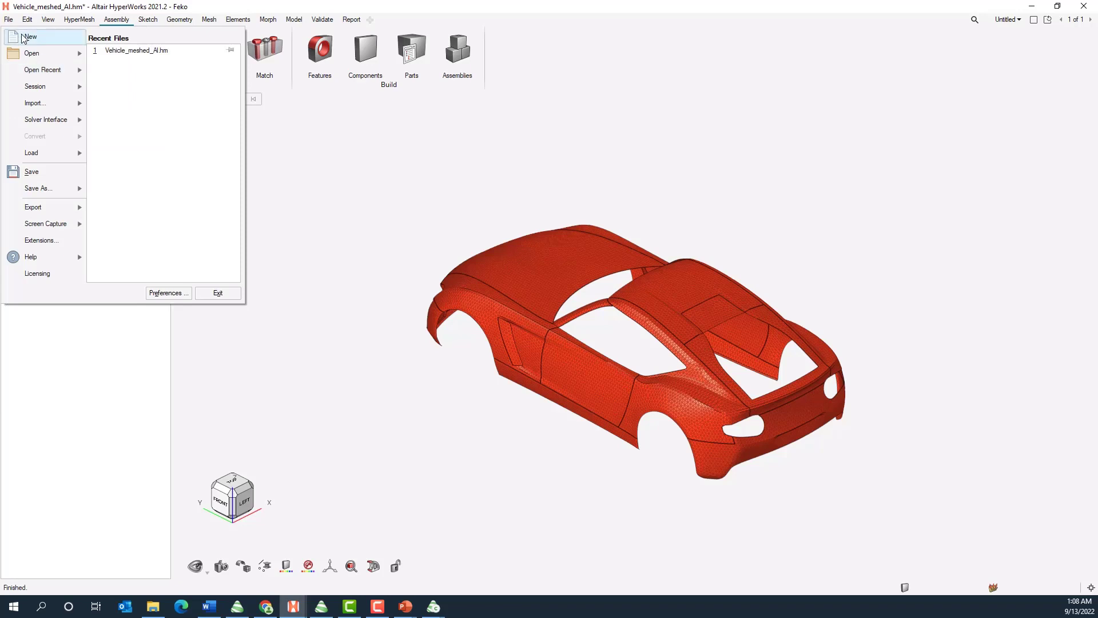
pyautogui.click(24, 36)
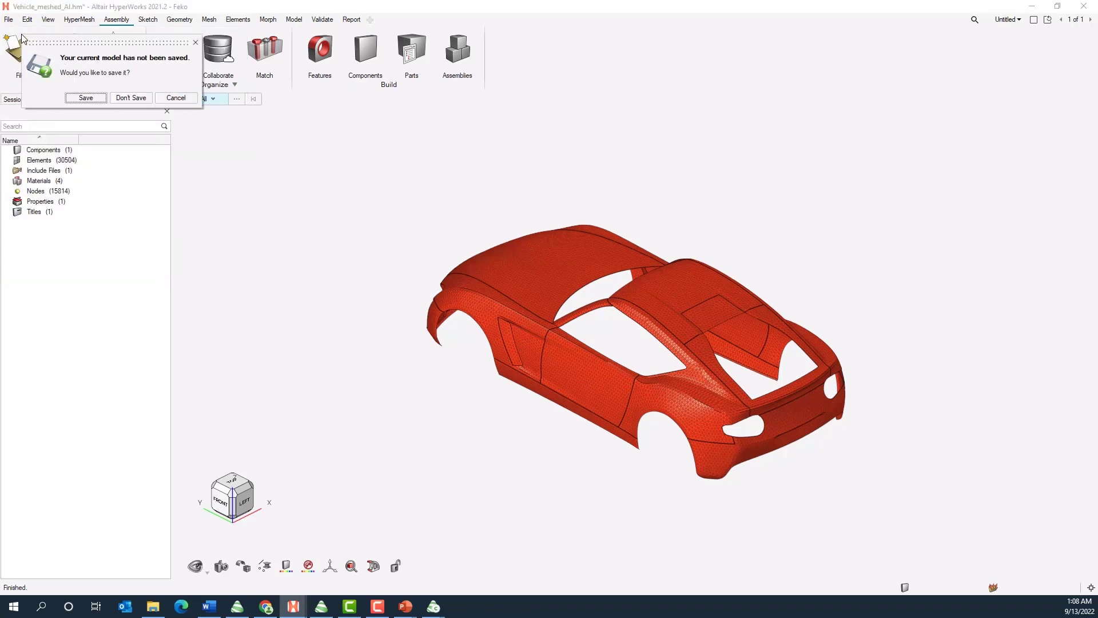
pyautogui.click(121, 101)
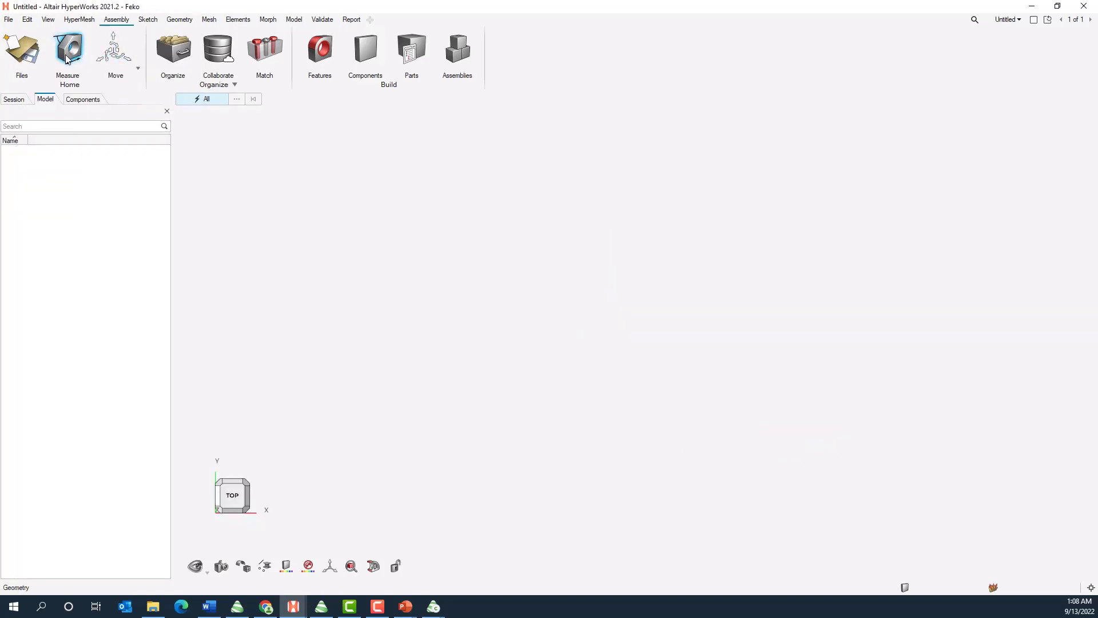
# Import the solver deck Vehicle_and_antenna_meshes_to_connect.fhm from the Demo folder
pyautogui.click(7, 22)
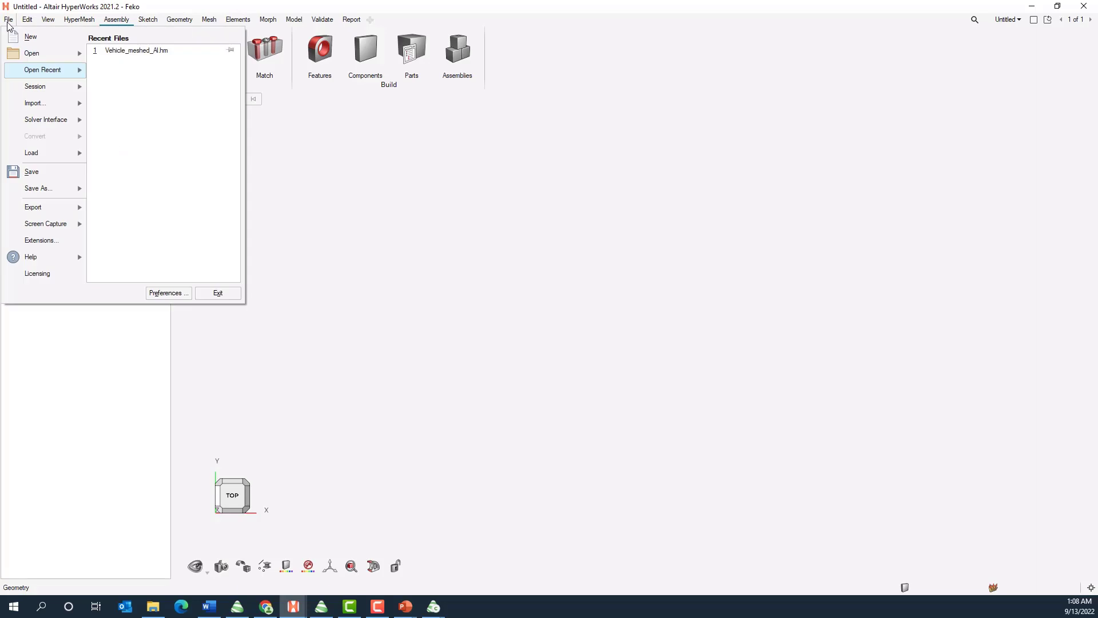
pyautogui.moveTo(39, 109)
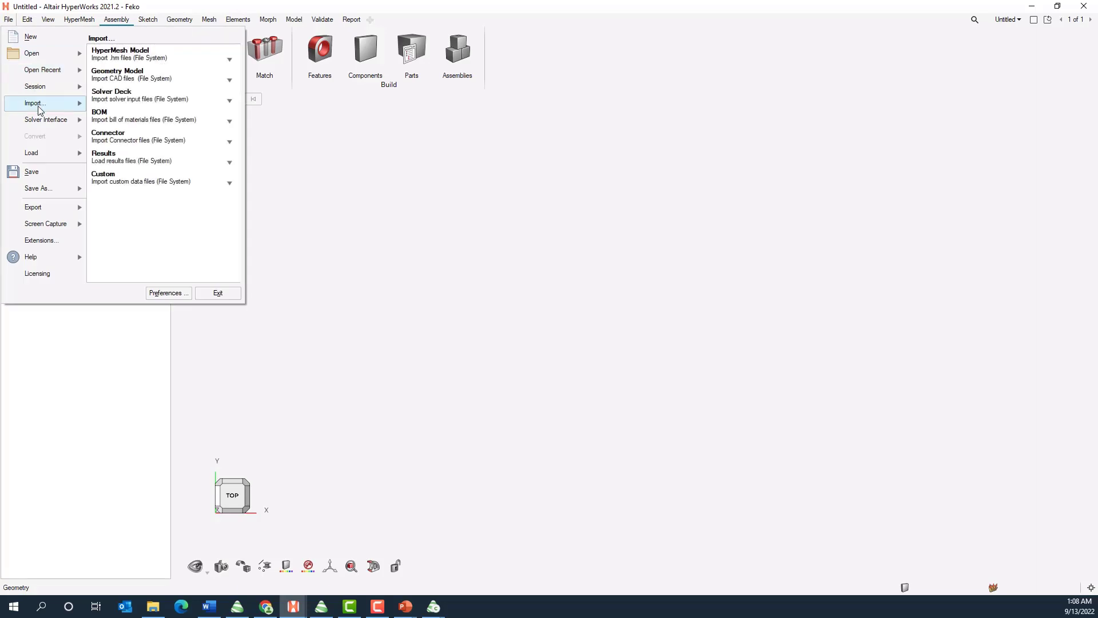
pyautogui.click(126, 95)
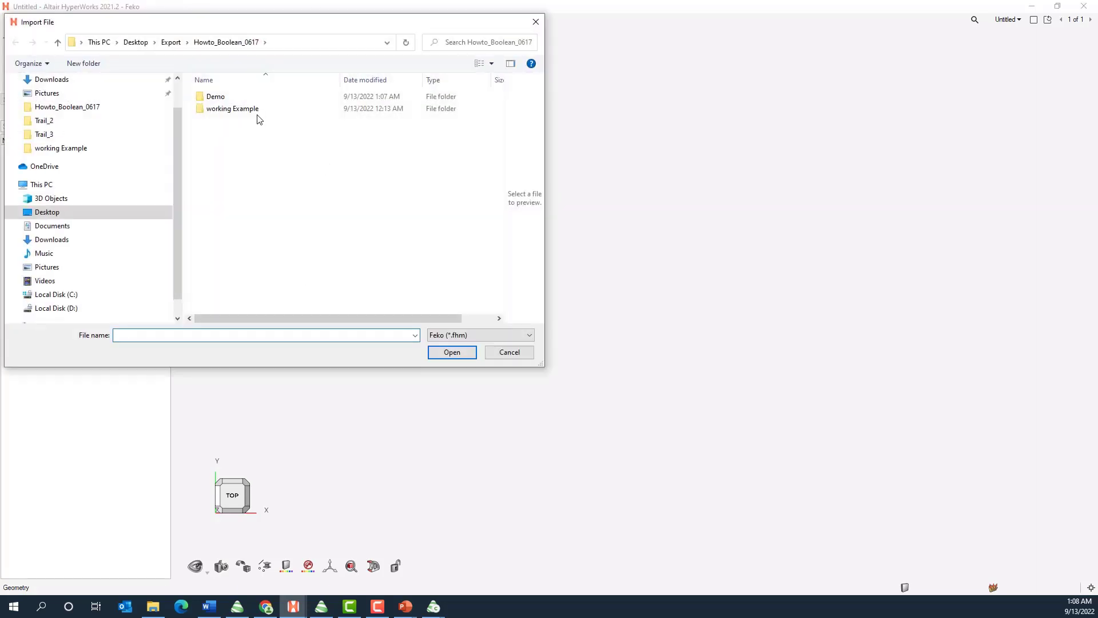
pyautogui.doubleClick(225, 97)
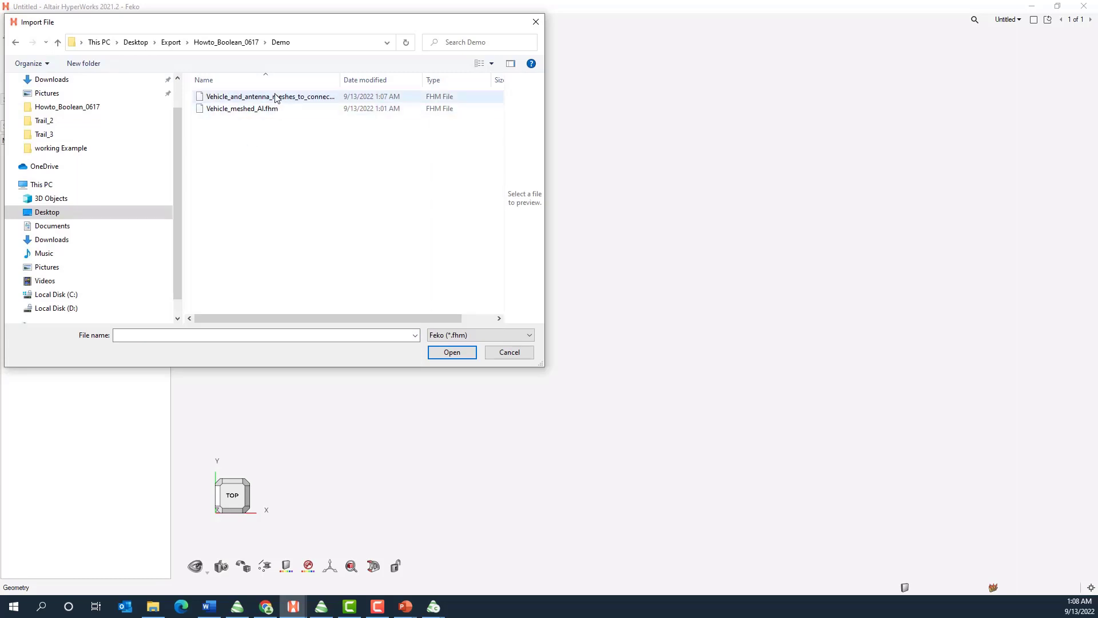
pyautogui.click(275, 97)
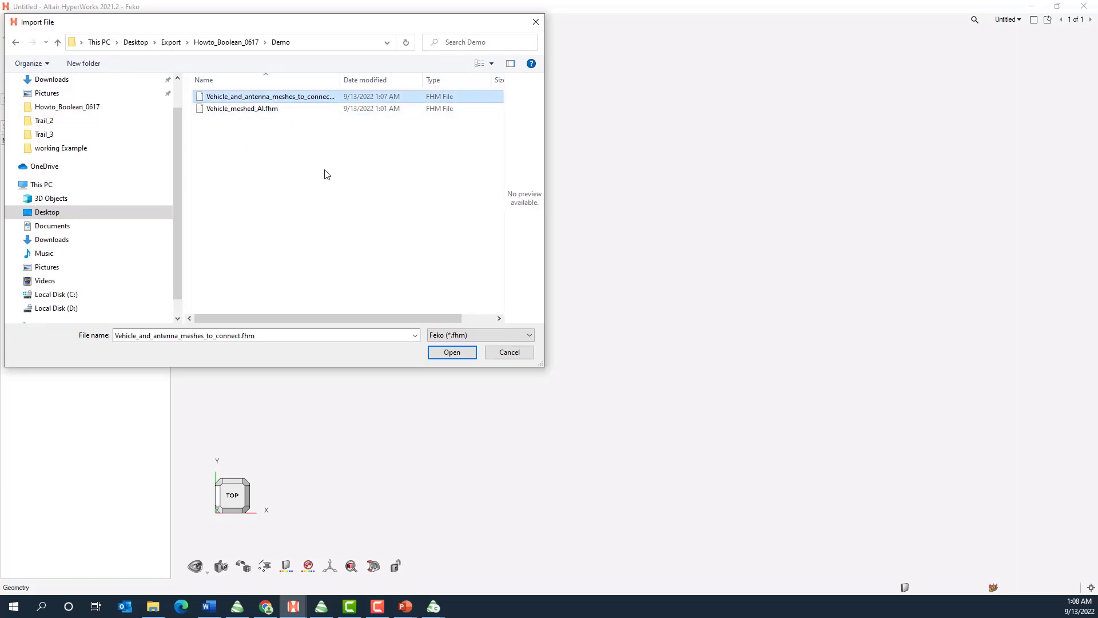
pyautogui.click(449, 351)
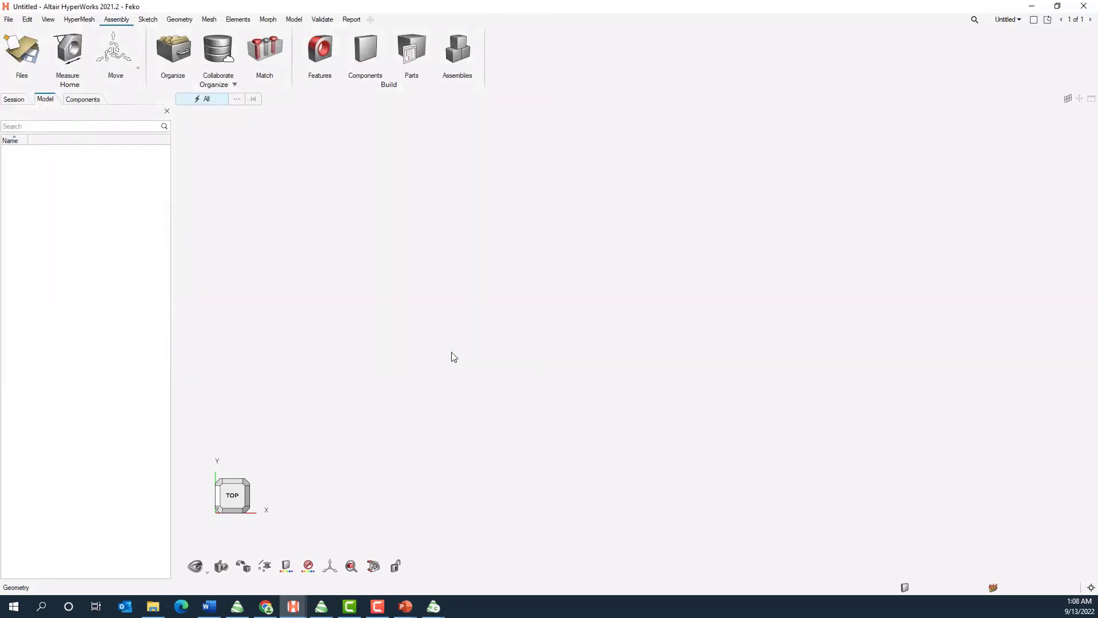
pyautogui.click(473, 331)
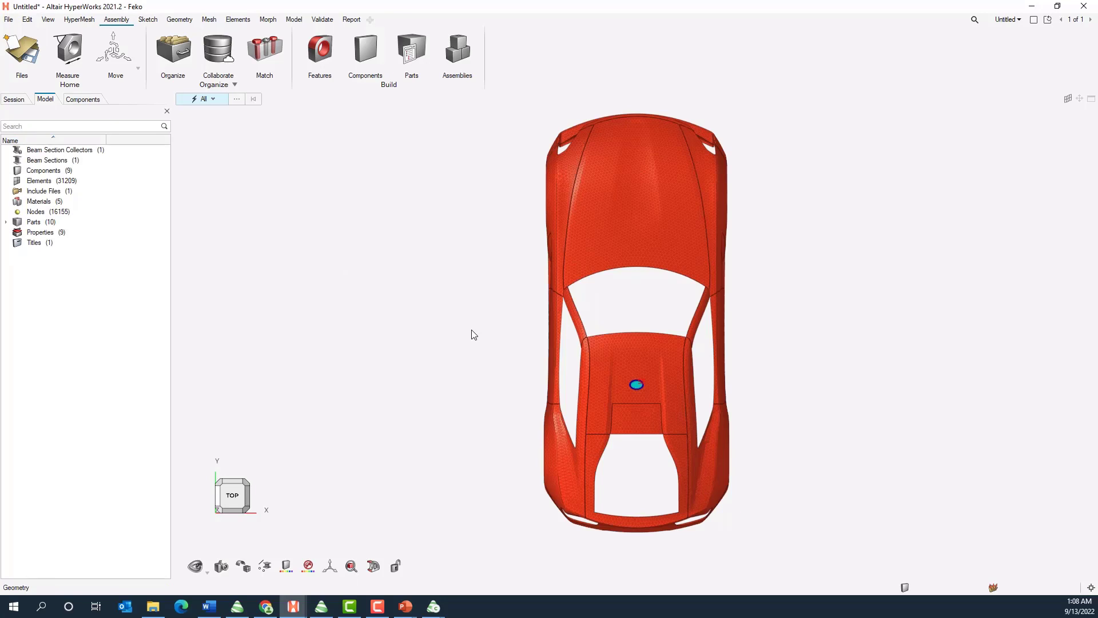
# Examine the imported car body mesh and the position of the patch antenna mesh on its roof
pyautogui.scroll(-2, 584, 423)
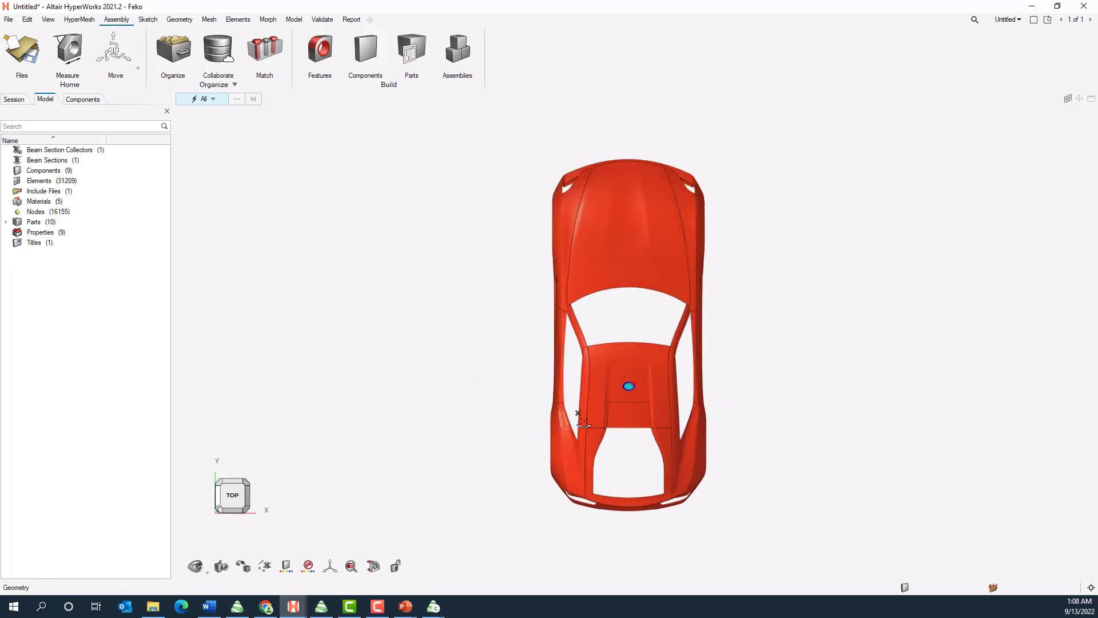
pyautogui.moveTo(584, 422); pyautogui.dragTo(568, 381, button='middle')
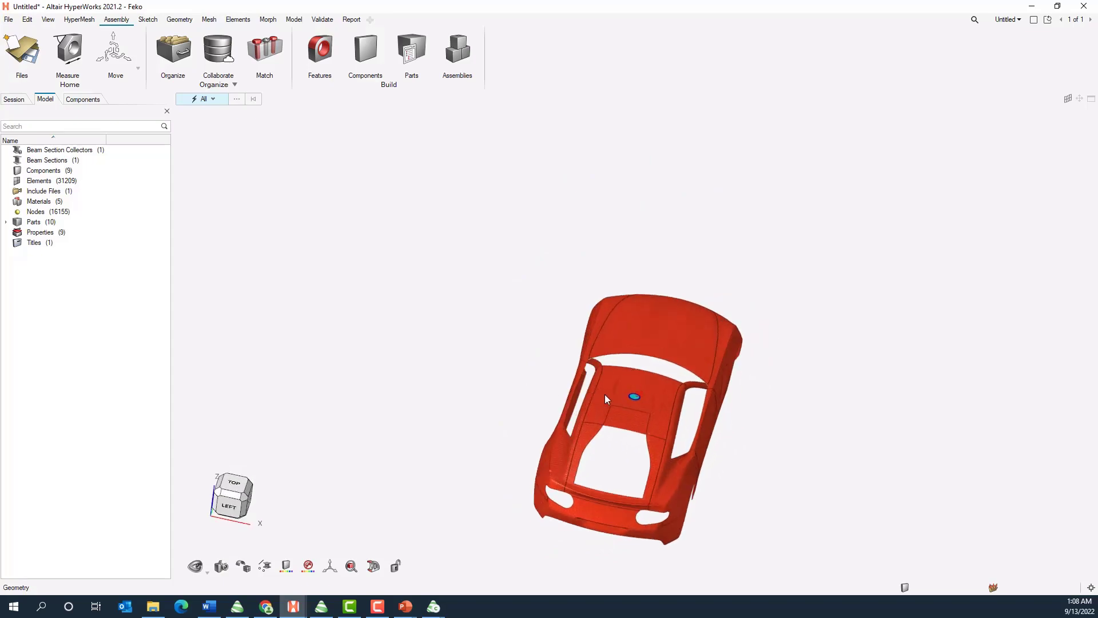
pyautogui.scroll(5, 604, 507)
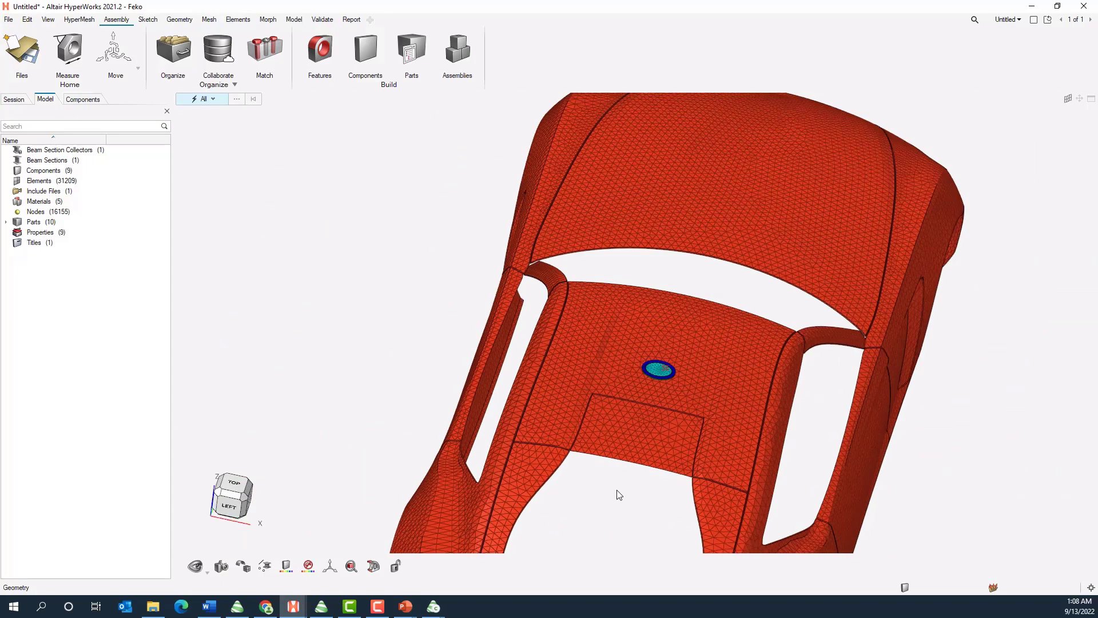
pyautogui.scroll(-3, 610, 507)
pyautogui.scroll(2, 610, 510)
pyautogui.scroll(-2, 611, 511)
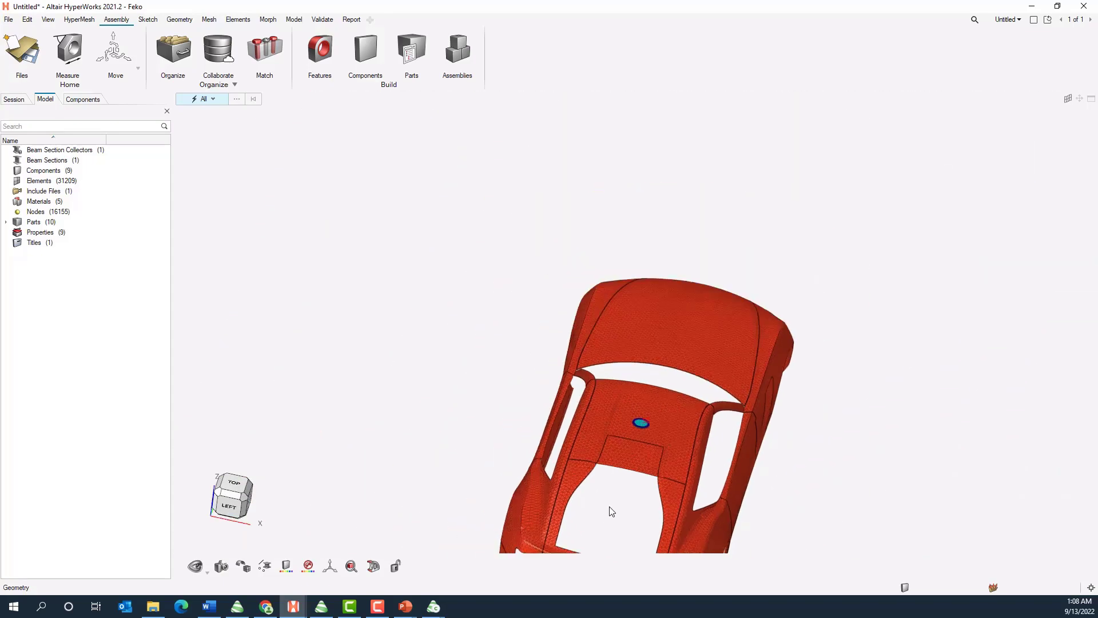
pyautogui.scroll(-2, 612, 511)
pyautogui.scroll(-3, 626, 332)
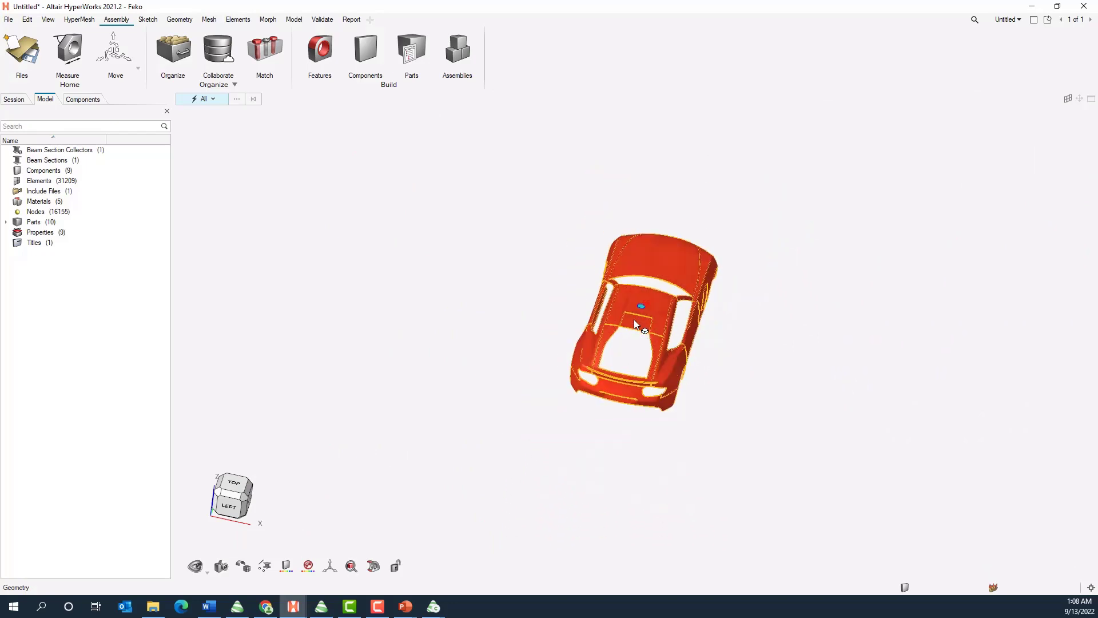
pyautogui.scroll(3, 634, 320)
pyautogui.scroll(-1, 634, 322)
pyautogui.scroll(-3, 636, 321)
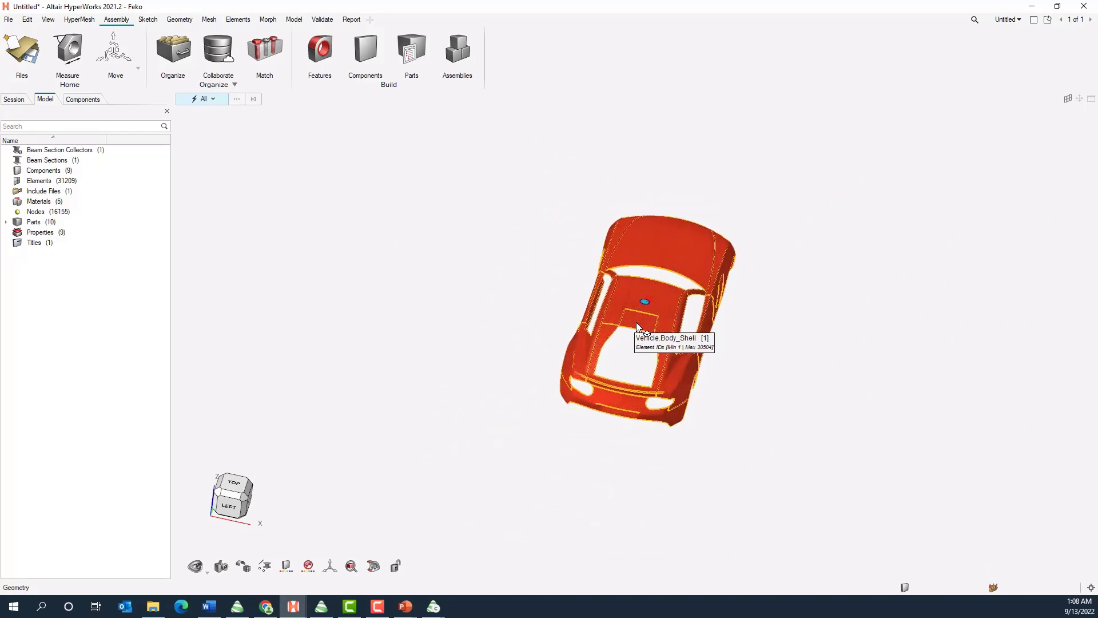
pyautogui.scroll(3, 636, 321)
pyautogui.moveTo(576, 423); pyautogui.dragTo(528, 424, button='right')
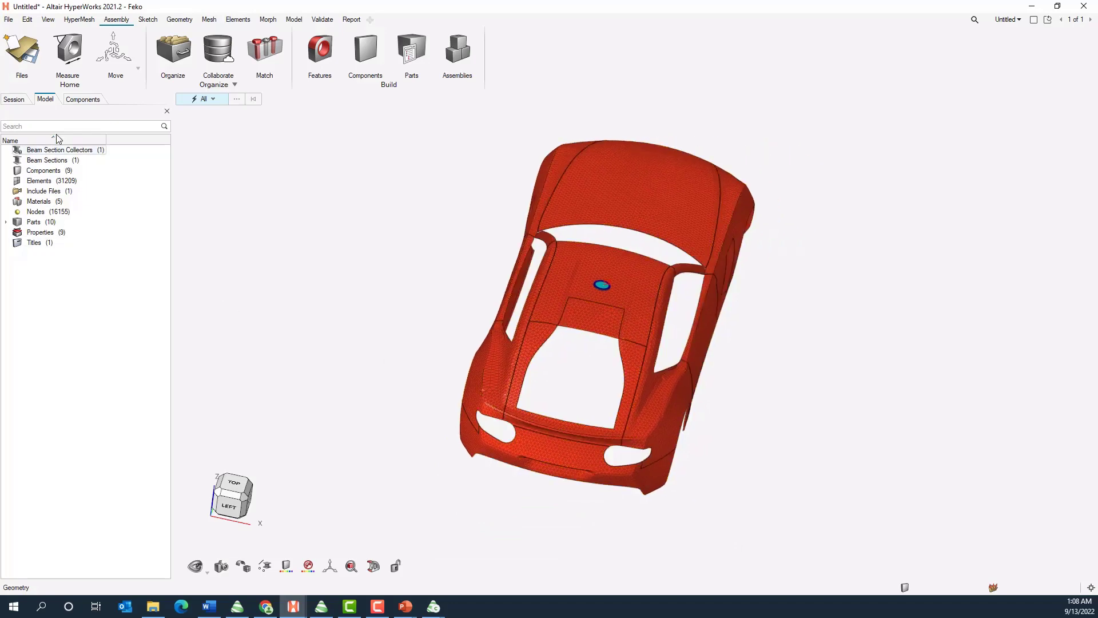
# Delete the antenna's circular underside component Union1_1.Face2_1 from the model's components
pyautogui.click(83, 100)
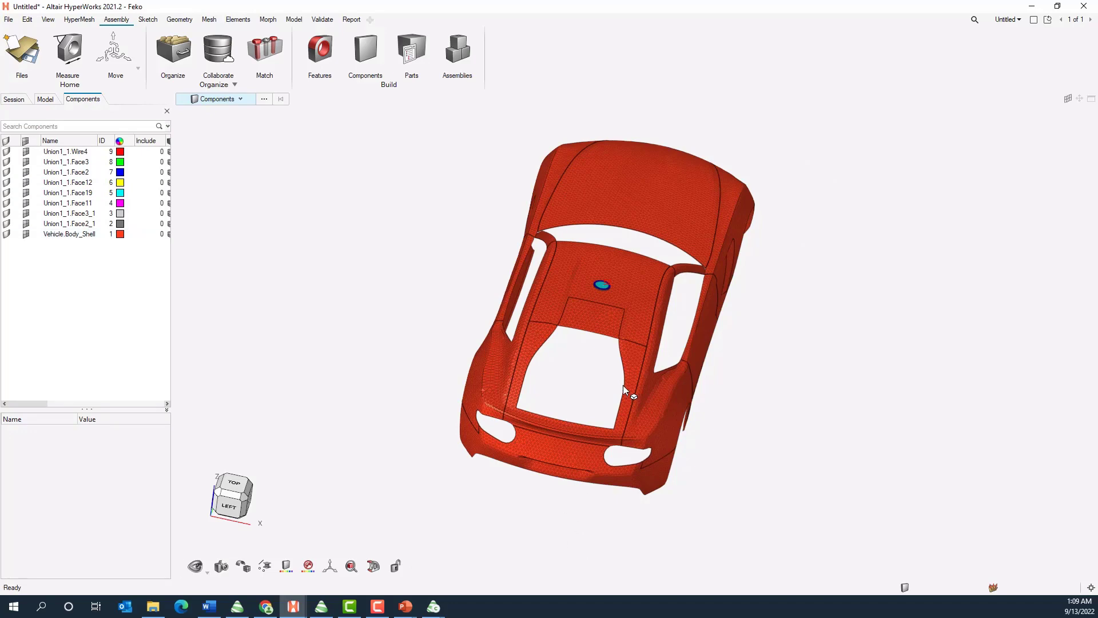
pyautogui.moveTo(595, 382); pyautogui.dragTo(933, 308, button='middle')
pyautogui.scroll(-5, 502, 355)
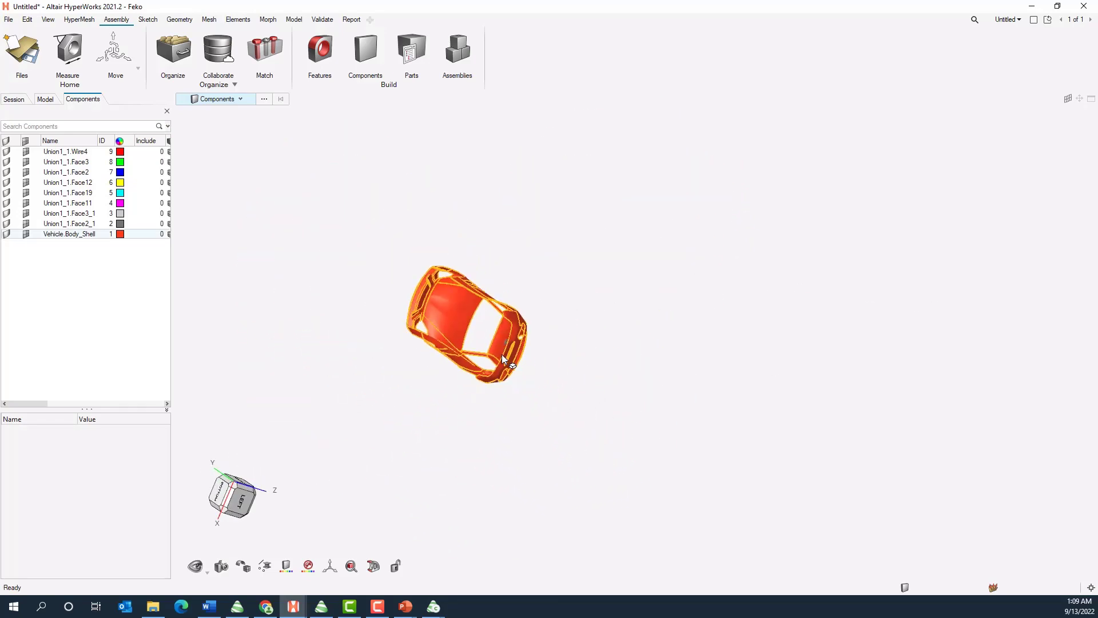
pyautogui.scroll(10, 465, 326)
pyautogui.click(550, 317)
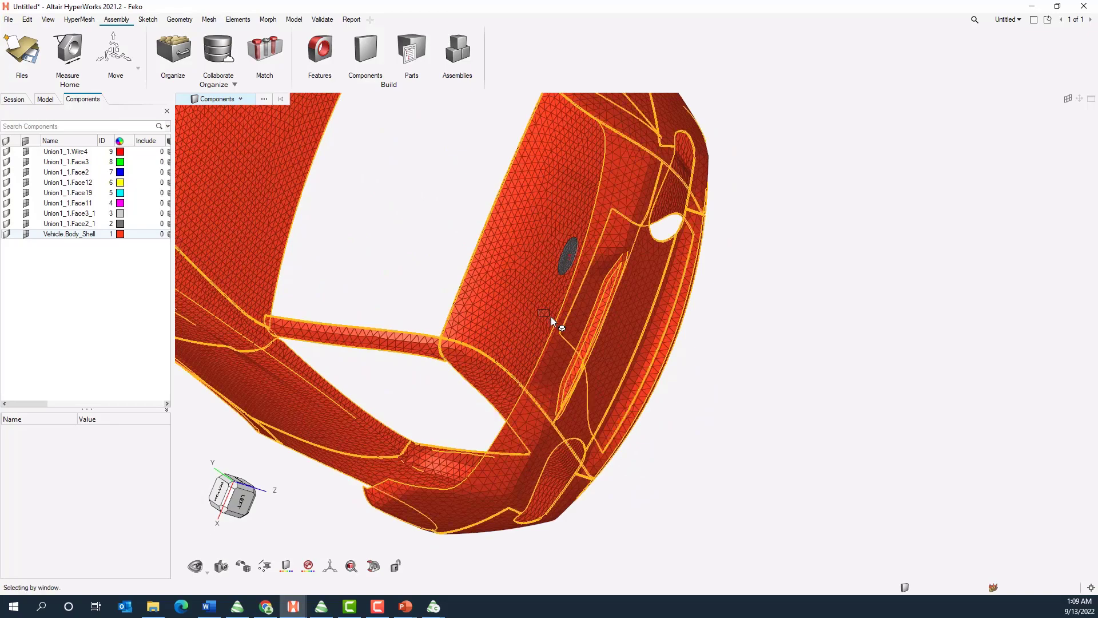
pyautogui.moveTo(477, 273); pyautogui.dragTo(561, 322, button='middle')
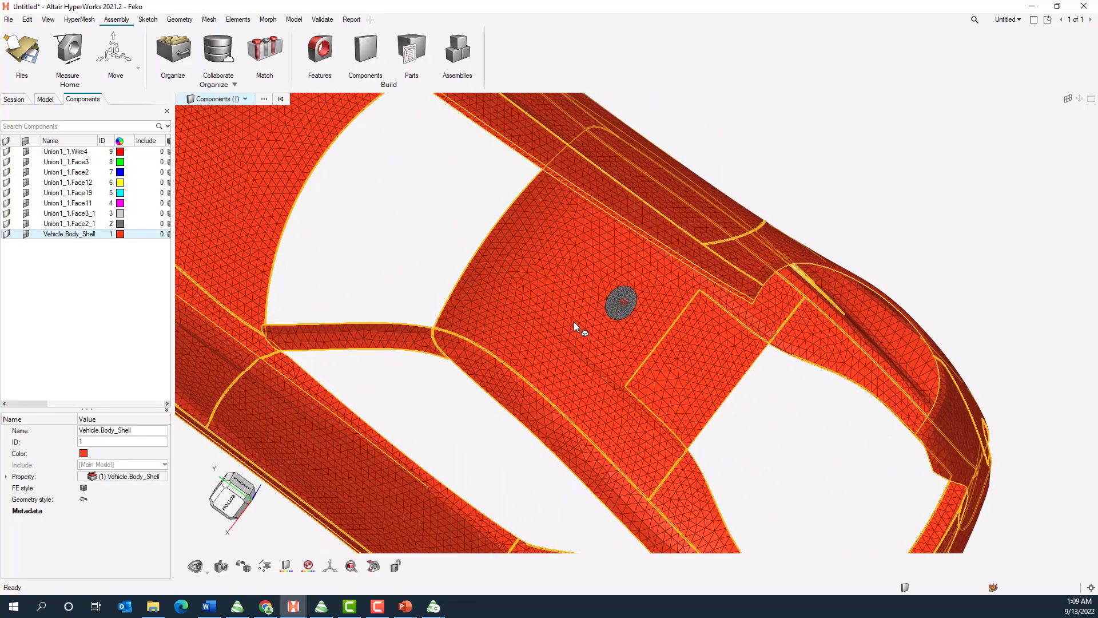
pyautogui.scroll(-5, 574, 321)
pyautogui.scroll(12, 589, 274)
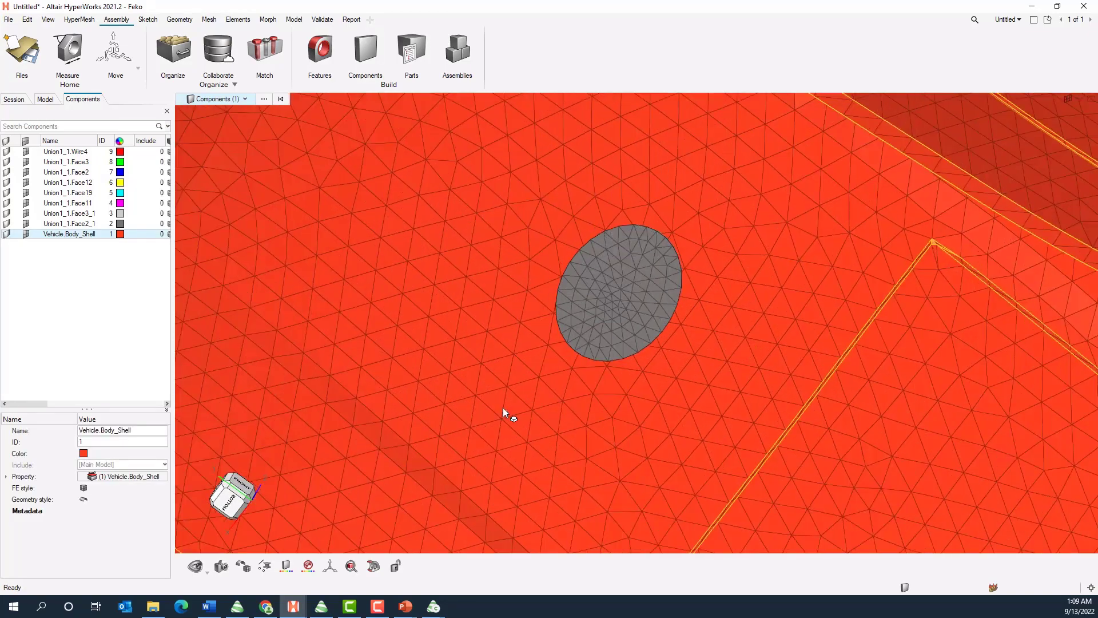
pyautogui.click(89, 223)
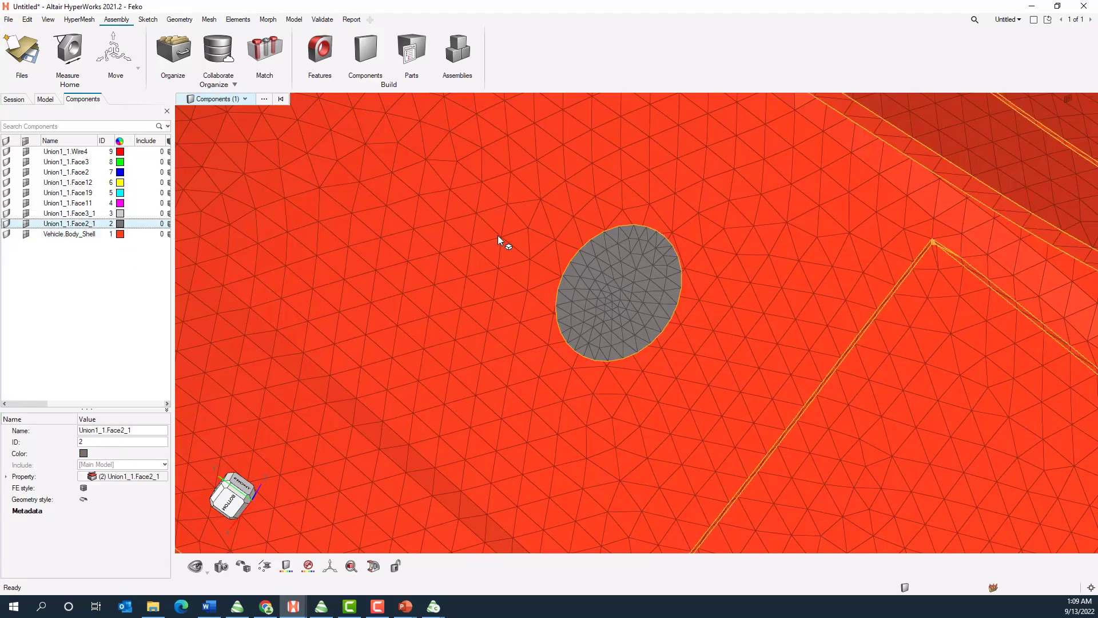
pyautogui.moveTo(496, 231); pyautogui.dragTo(641, 243, button='middle')
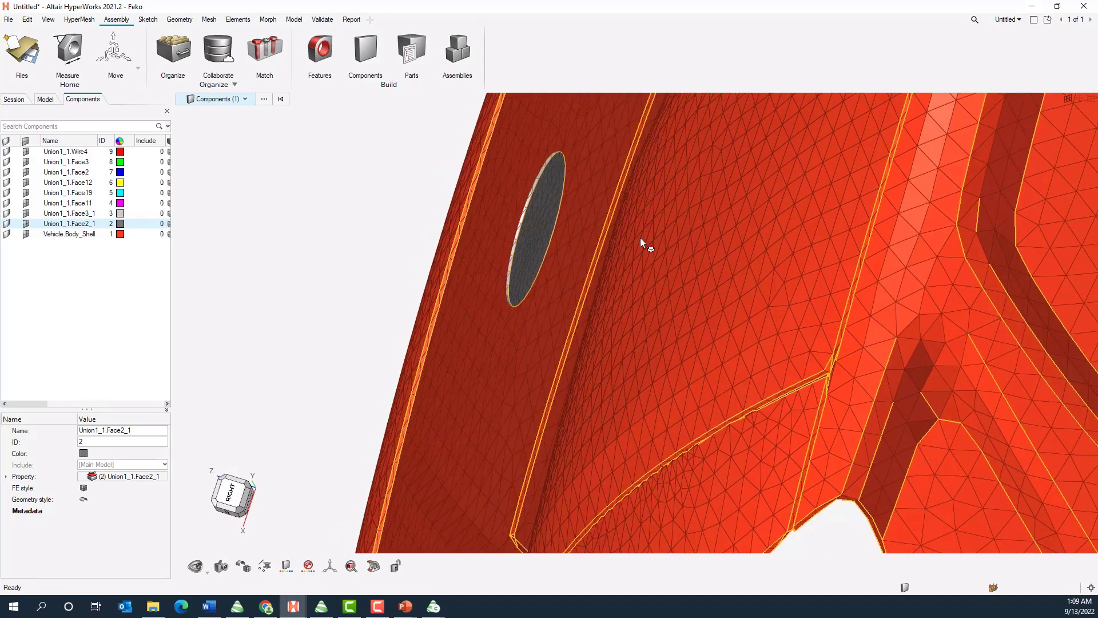
pyautogui.rightClick(61, 226)
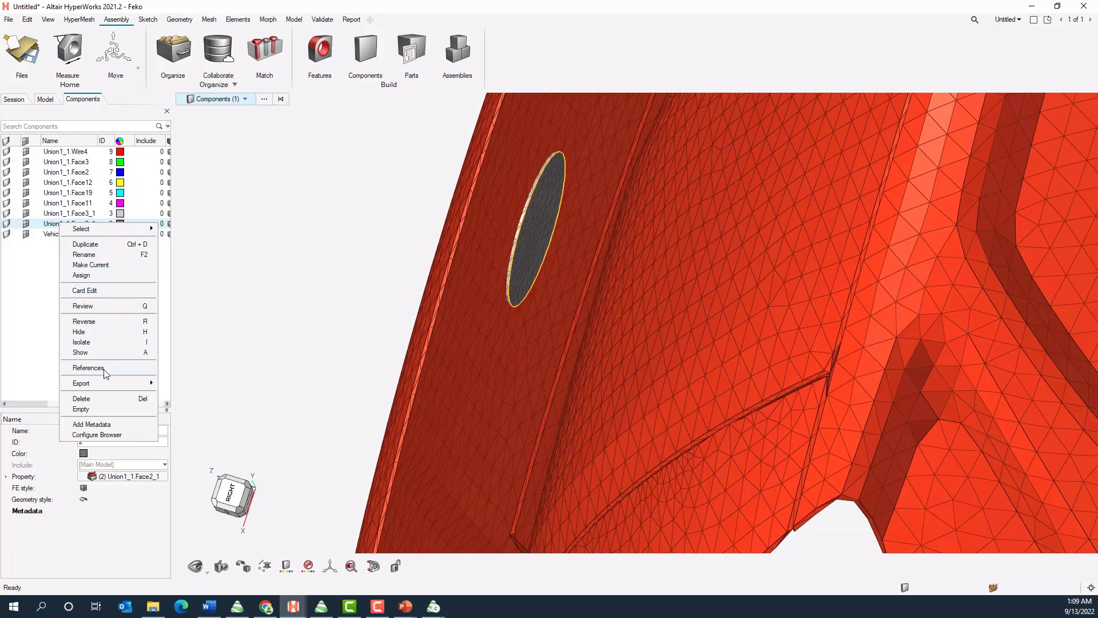
pyautogui.click(82, 398)
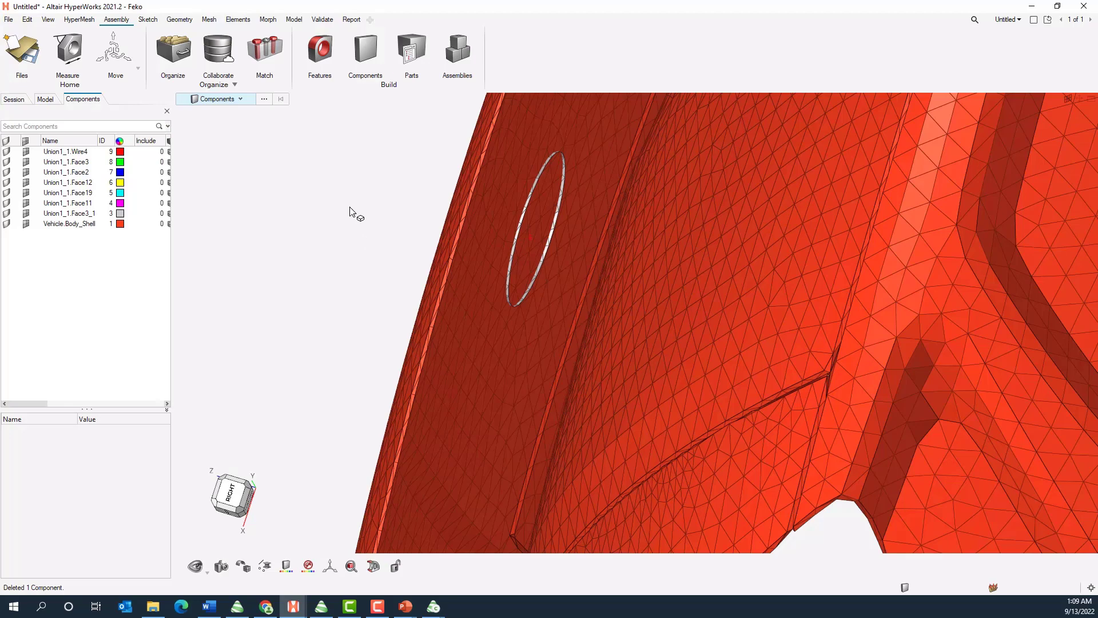
# Start a Mesh Boolean union and choose components Union1_1.Face3_1 and Vehicle.Body_Shell as all entities for the Boolean
pyautogui.scroll(4, 350, 208)
pyautogui.moveTo(382, 245); pyautogui.dragTo(416, 262, button='right')
pyautogui.moveTo(425, 262); pyautogui.dragTo(638, 225, button='middle')
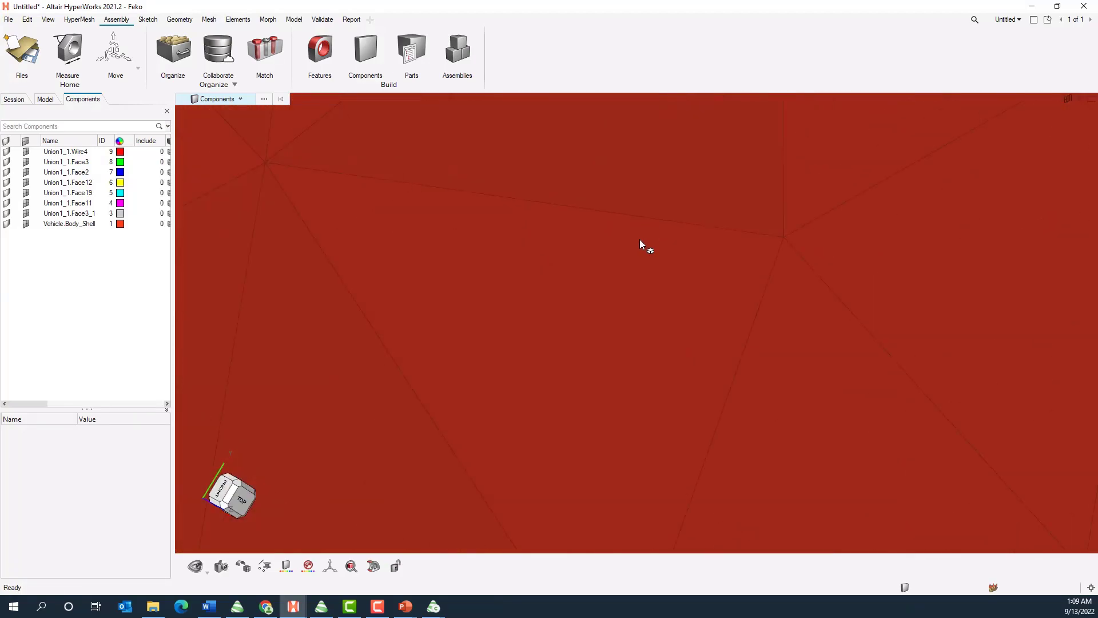
pyautogui.scroll(-8, 640, 240)
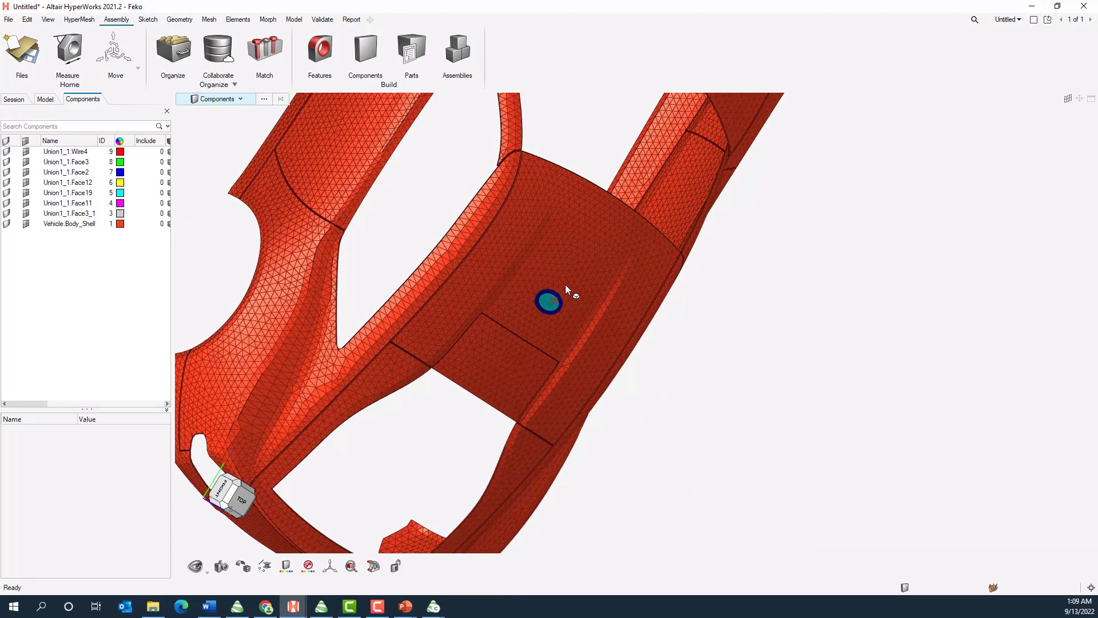
pyautogui.moveTo(575, 265); pyautogui.dragTo(508, 196, button='middle')
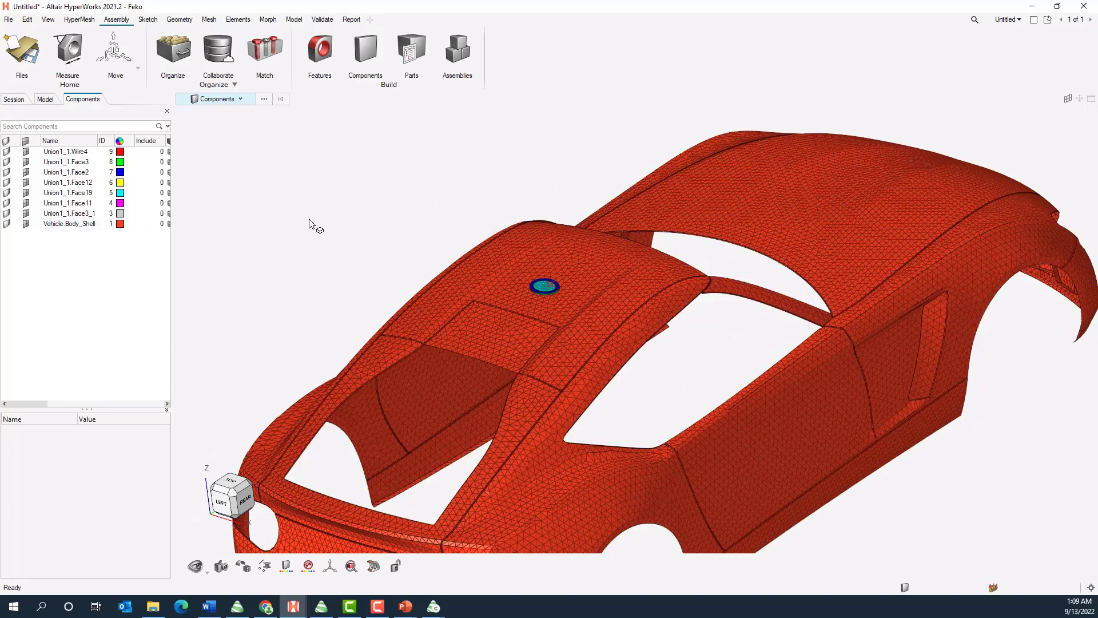
pyautogui.click(236, 20)
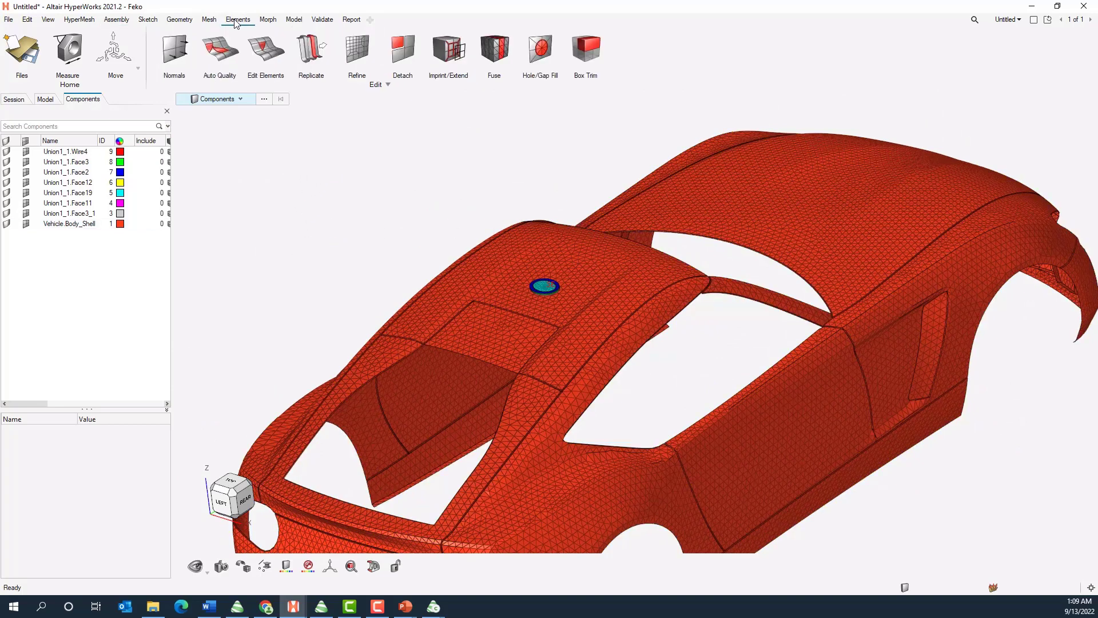
pyautogui.click(389, 86)
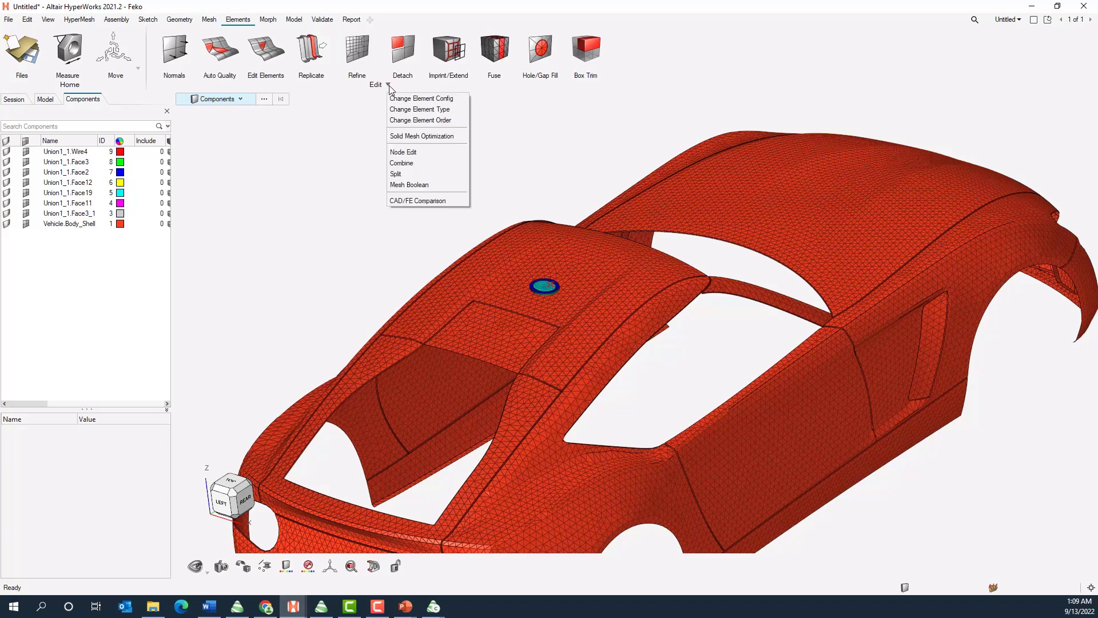
pyautogui.click(412, 184)
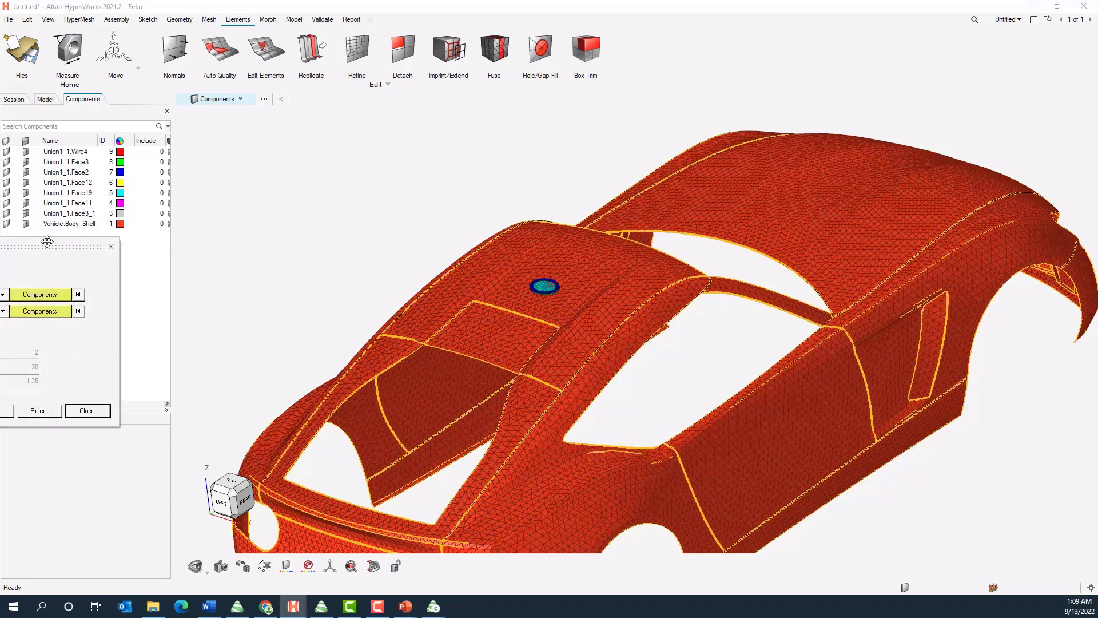
pyautogui.moveTo(47, 243); pyautogui.dragTo(413, 88)
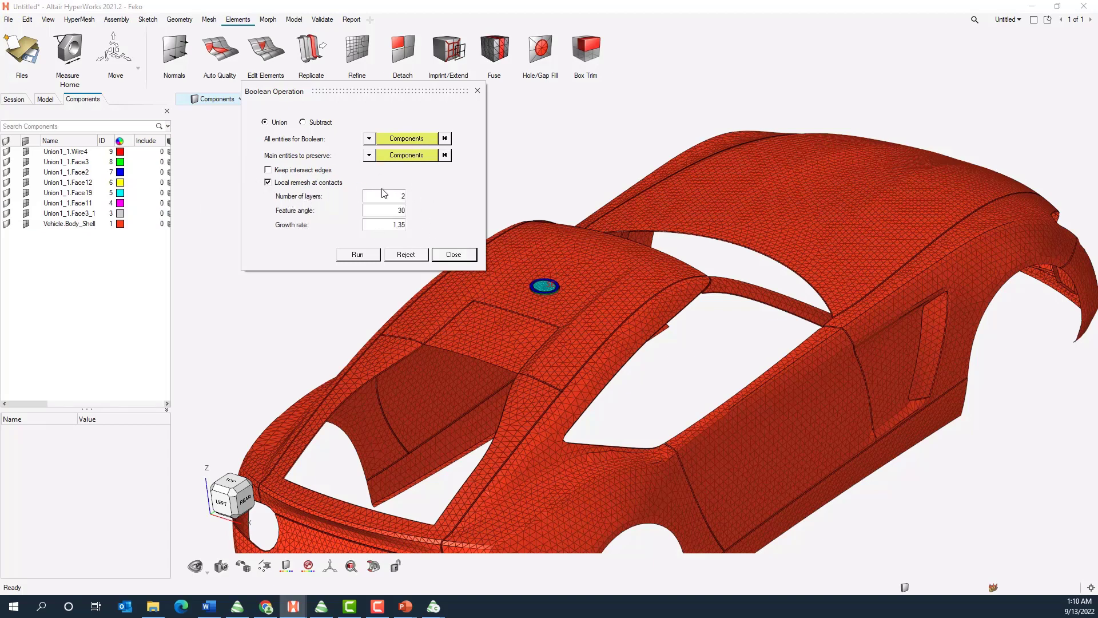
pyautogui.click(422, 140)
pyautogui.click(432, 143)
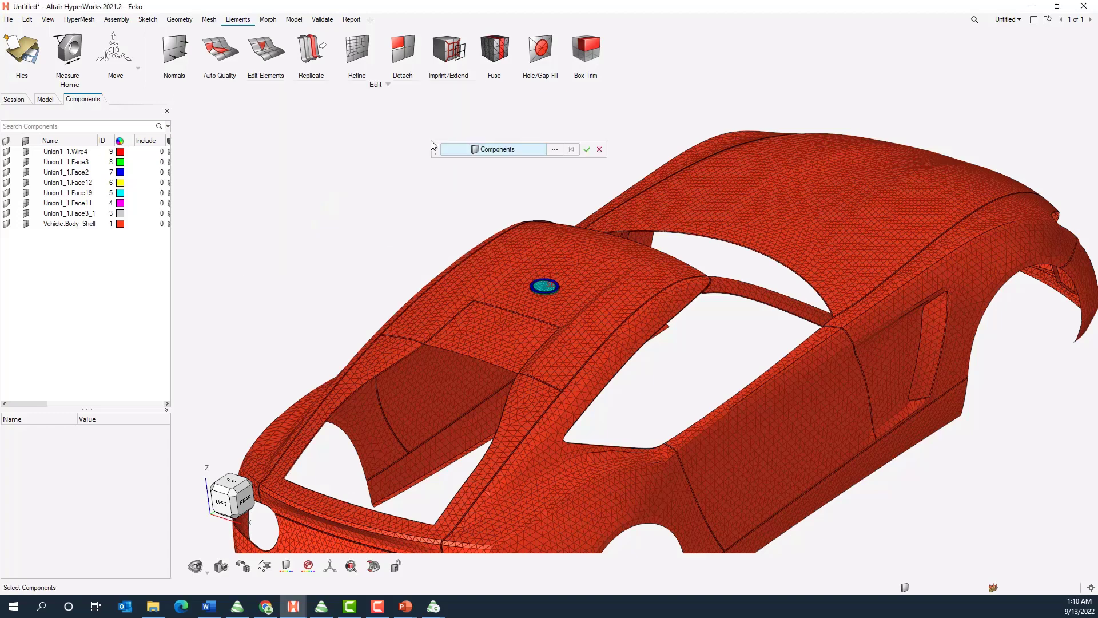
pyautogui.click(554, 149)
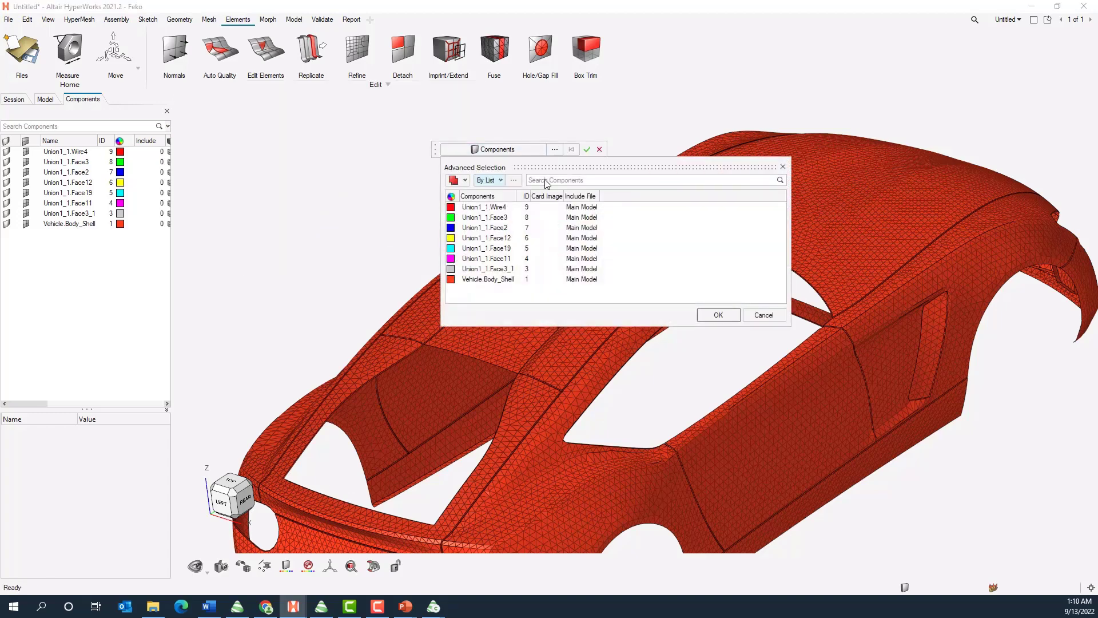
pyautogui.click(490, 280)
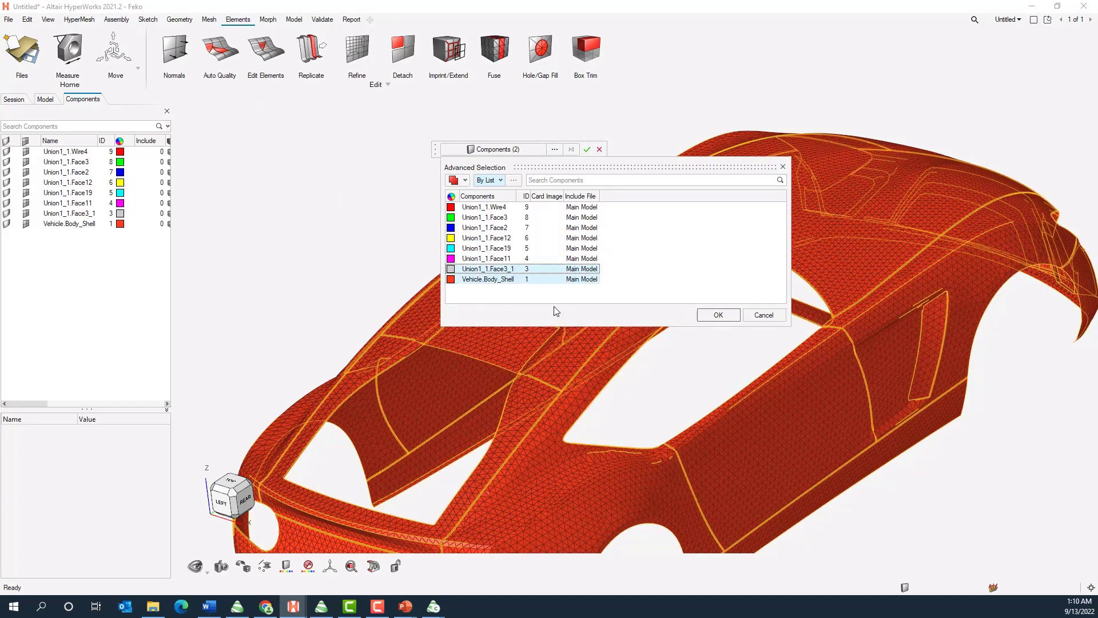
pyautogui.keyDown('ctrl'); pyautogui.click(543, 269); pyautogui.keyUp('ctrl')
pyautogui.click(717, 317)
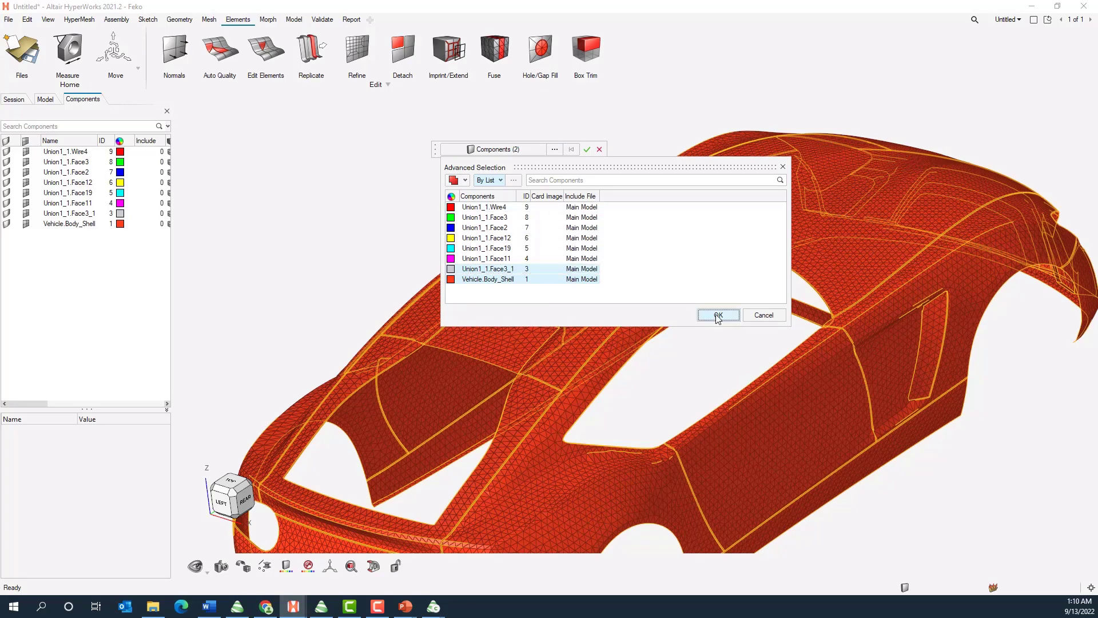
pyautogui.click(587, 150)
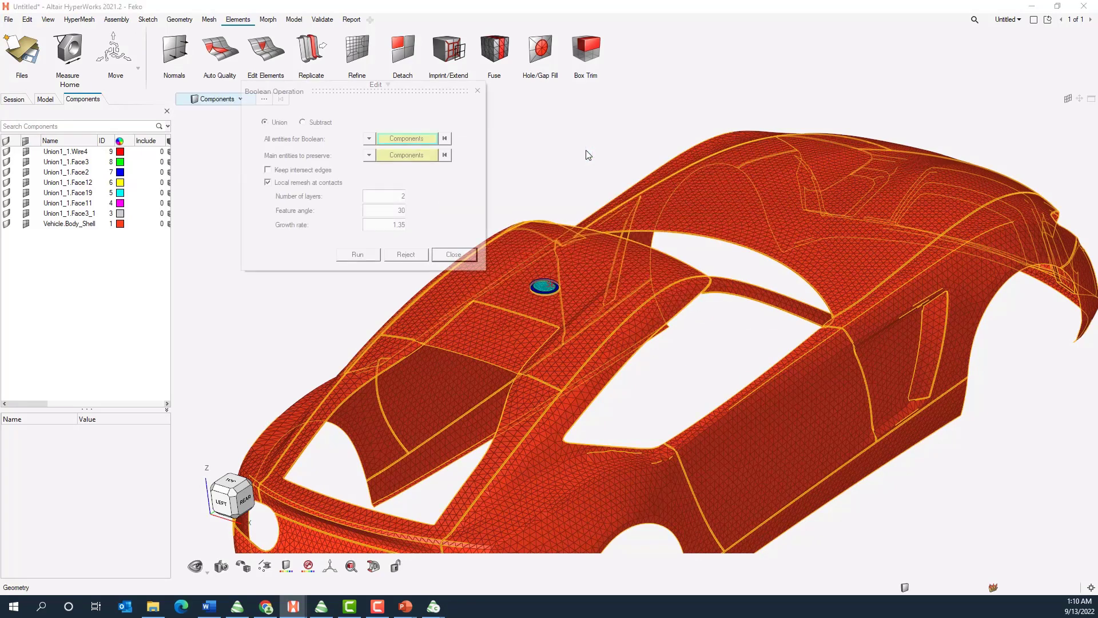
# Run the union Boolean on the antenna face and car body meshes with local remesh at contacts, and close the operation
pyautogui.click(360, 259)
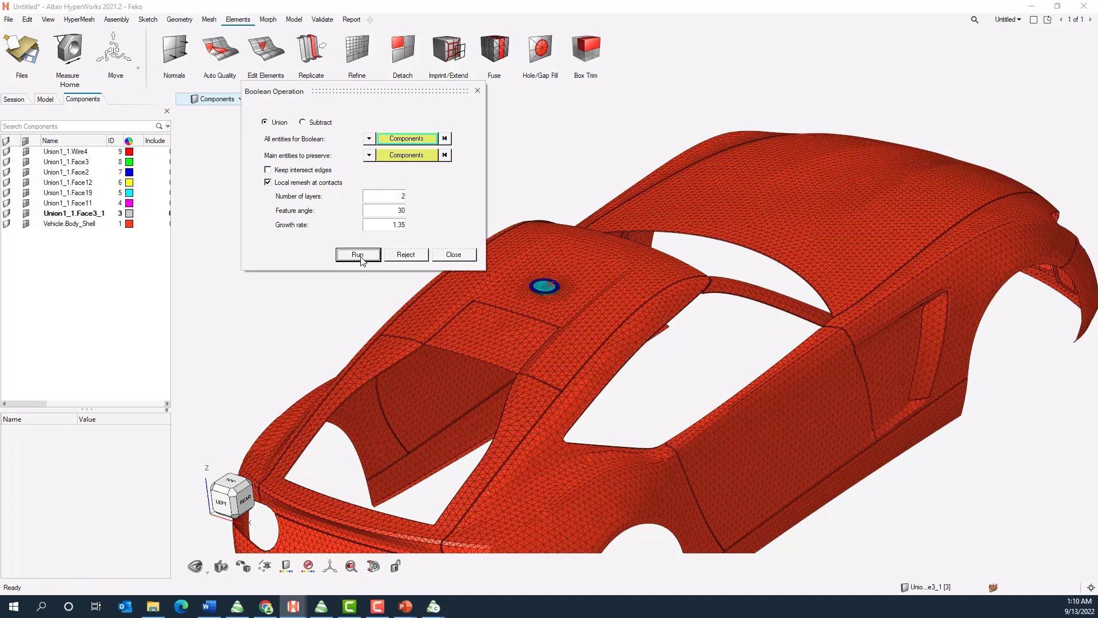
pyautogui.click(357, 257)
pyautogui.click(378, 258)
pyautogui.click(463, 255)
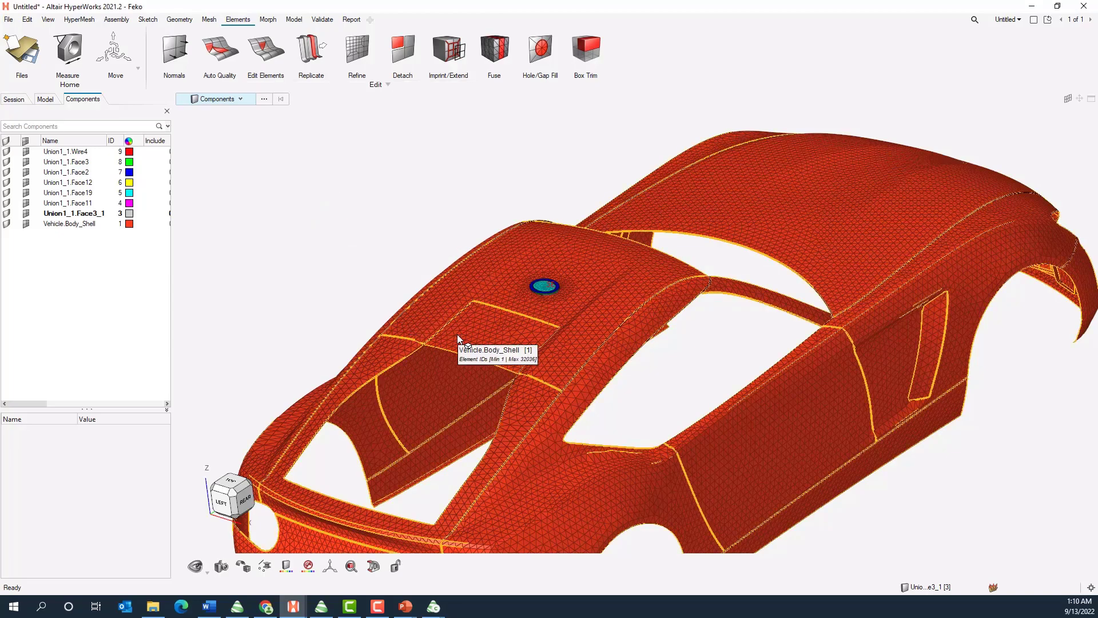
# Examine the union around the antenna from beneath and above the roof, including the Union1_1.Face3_1 rim, and end in the top view
pyautogui.moveTo(458, 339); pyautogui.dragTo(689, 294, button='middle')
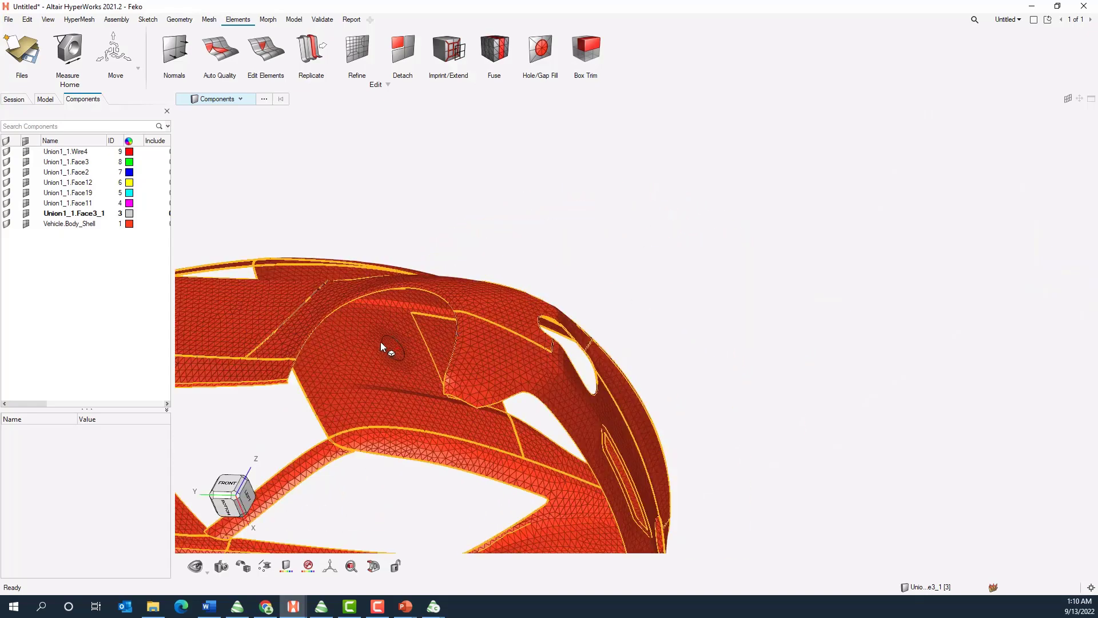
pyautogui.scroll(-5, 418, 338)
pyautogui.scroll(10, 424, 340)
pyautogui.scroll(5, 424, 346)
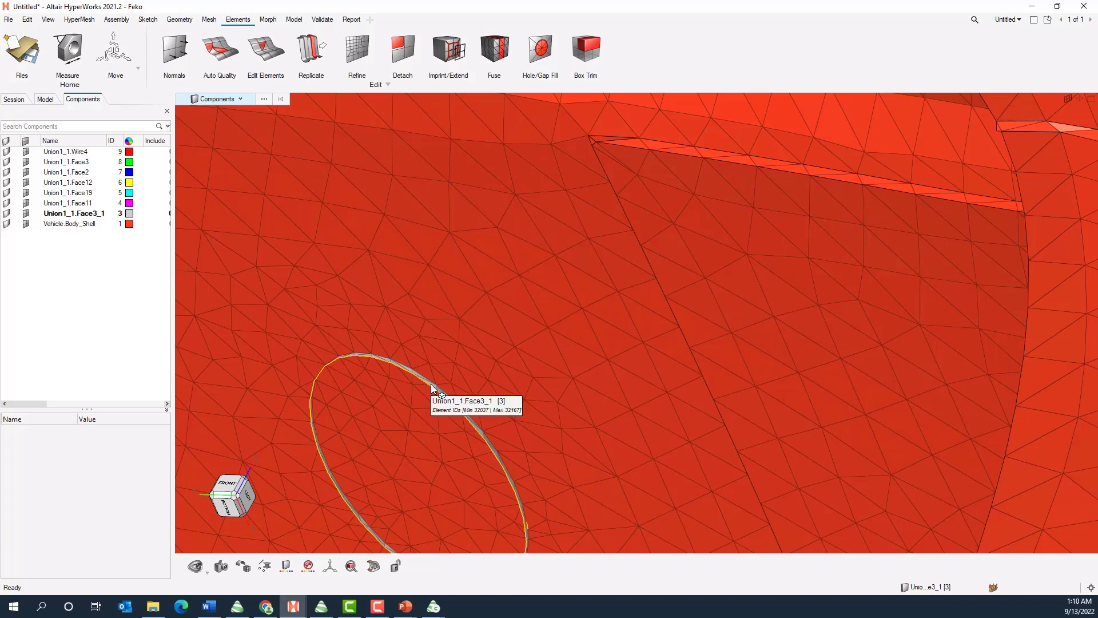
pyautogui.scroll(3, 460, 338)
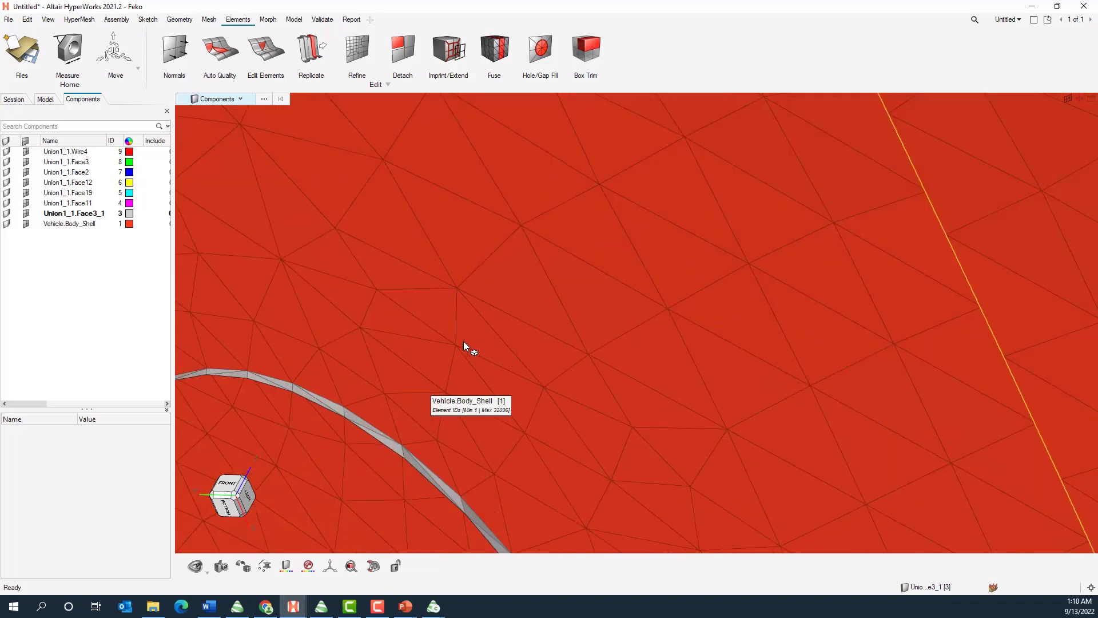
pyautogui.click(382, 437)
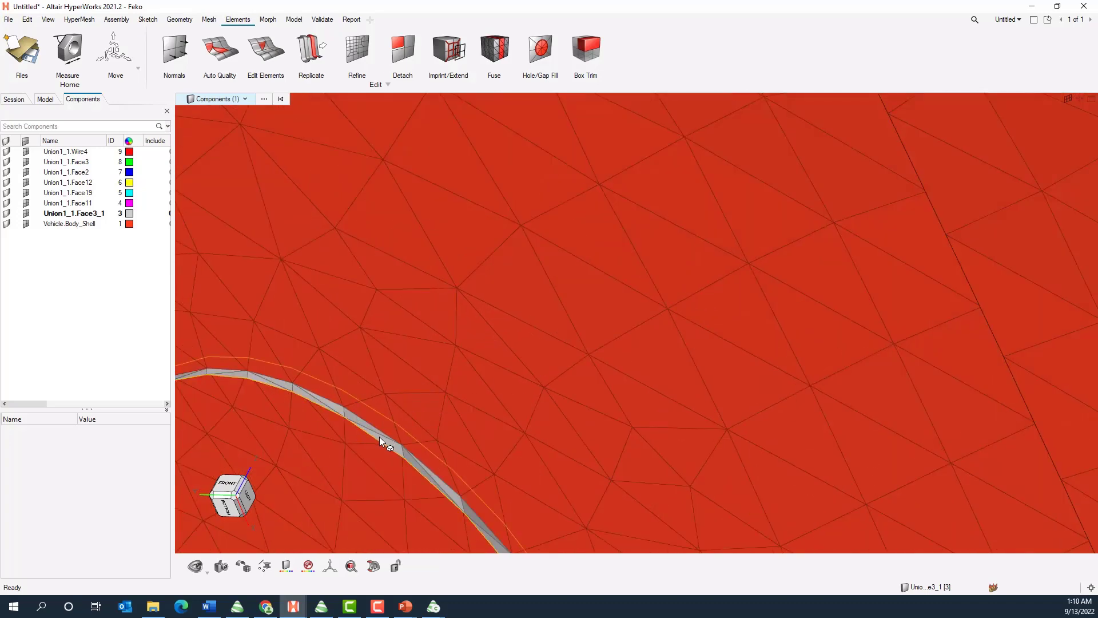
pyautogui.scroll(-5, 496, 321)
pyautogui.scroll(-5, 495, 321)
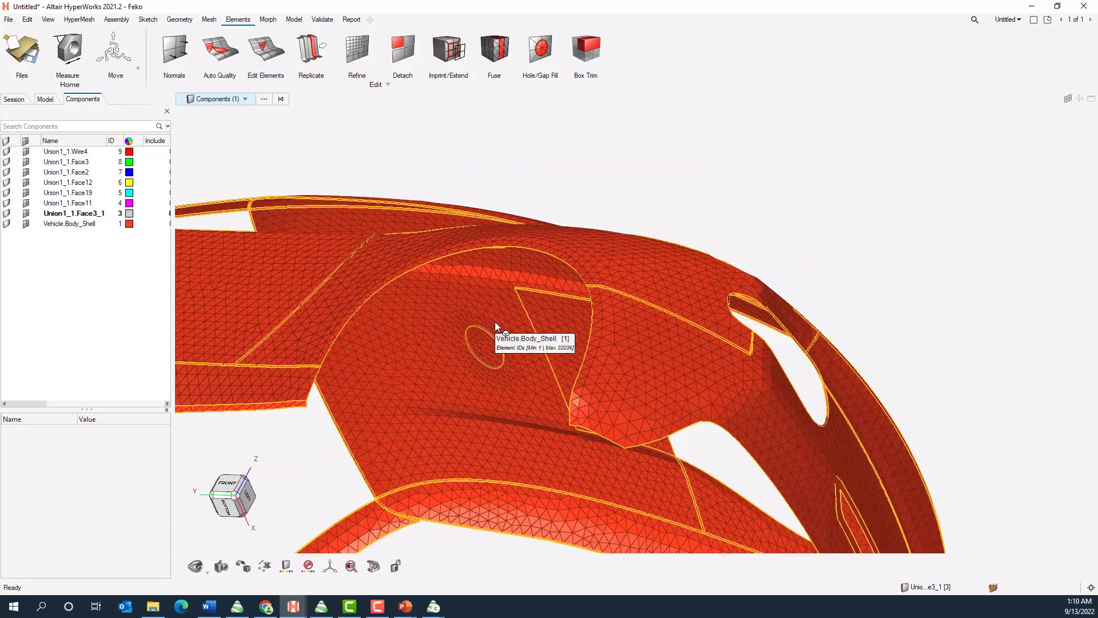
pyautogui.moveTo(492, 304); pyautogui.dragTo(352, 340, button='middle')
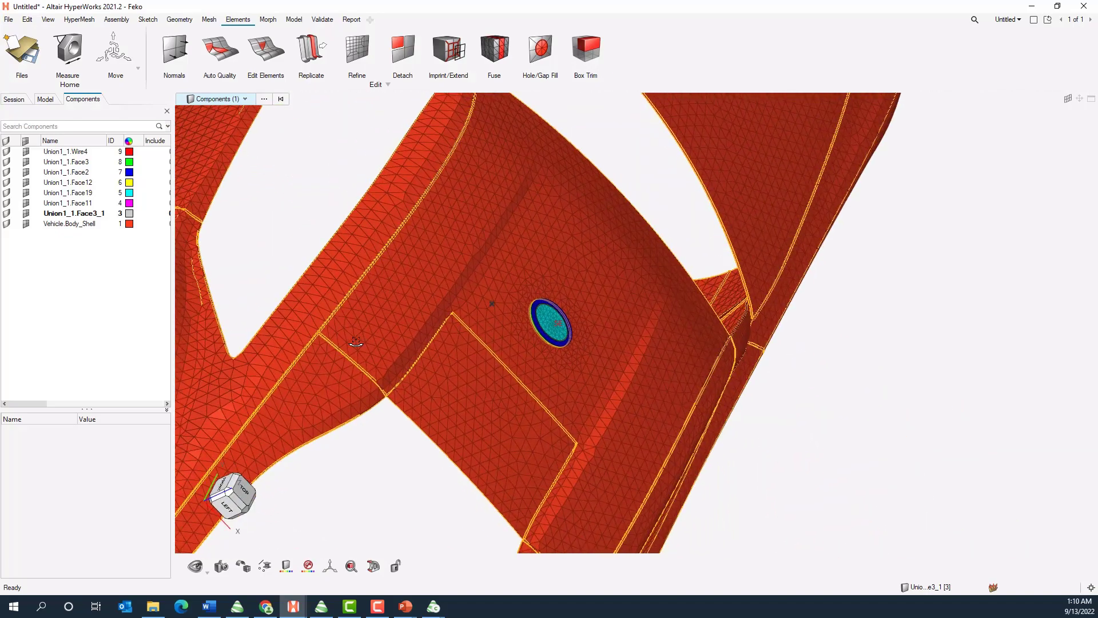
pyautogui.moveTo(523, 339); pyautogui.dragTo(428, 254, button='middle')
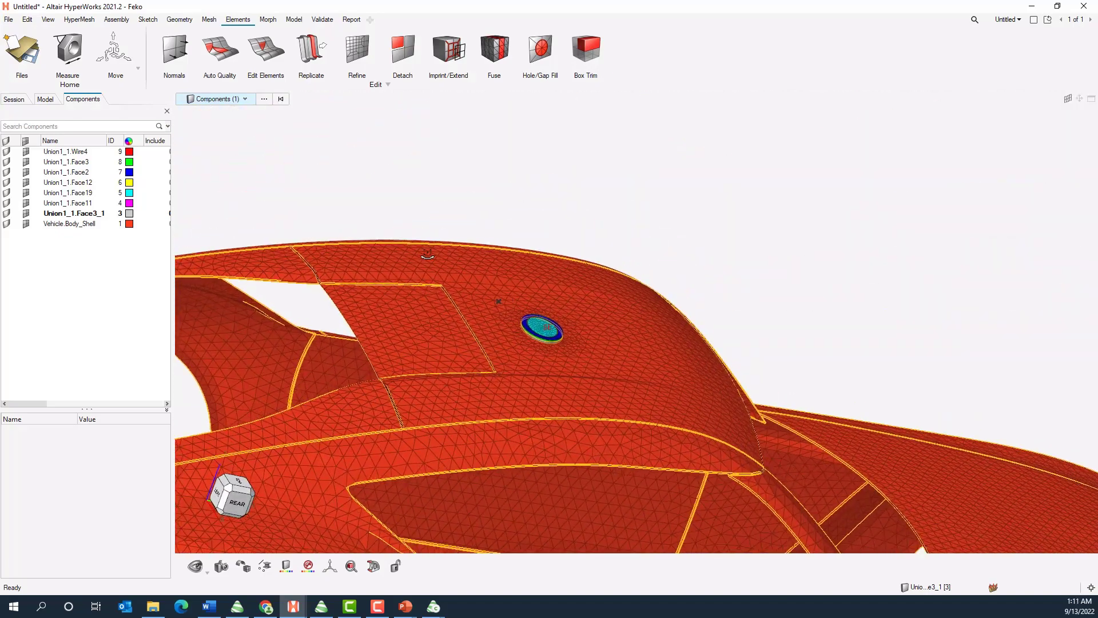
pyautogui.click(238, 479)
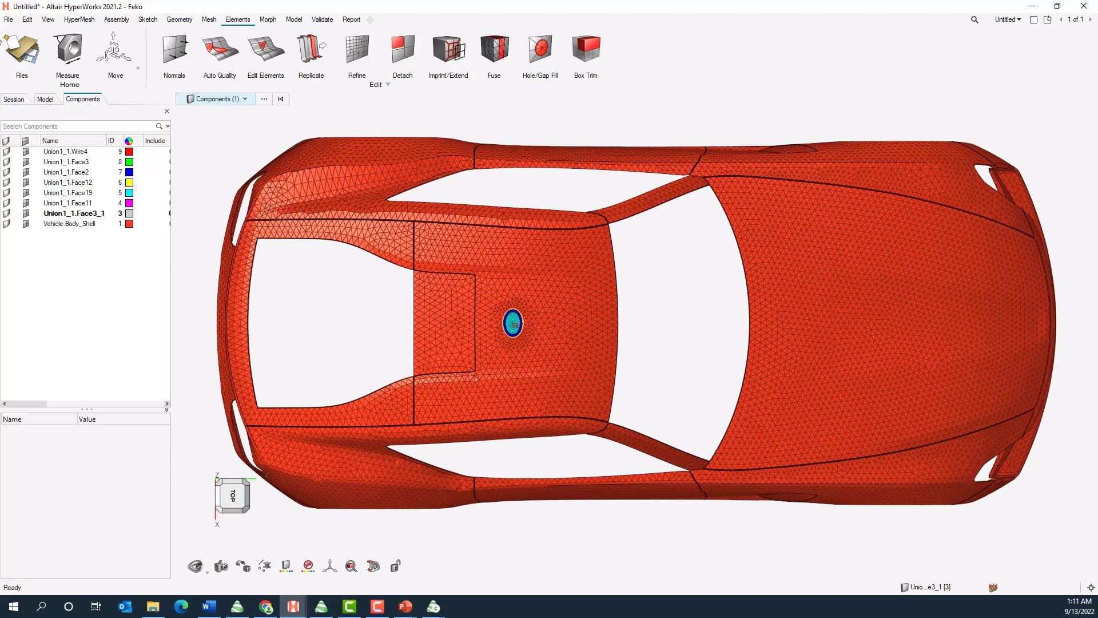
# Export the connected meshes as a Feko solver deck named Vehicle_and_antenna_connected in the Demo folder, with all entities included
pyautogui.click(10, 21)
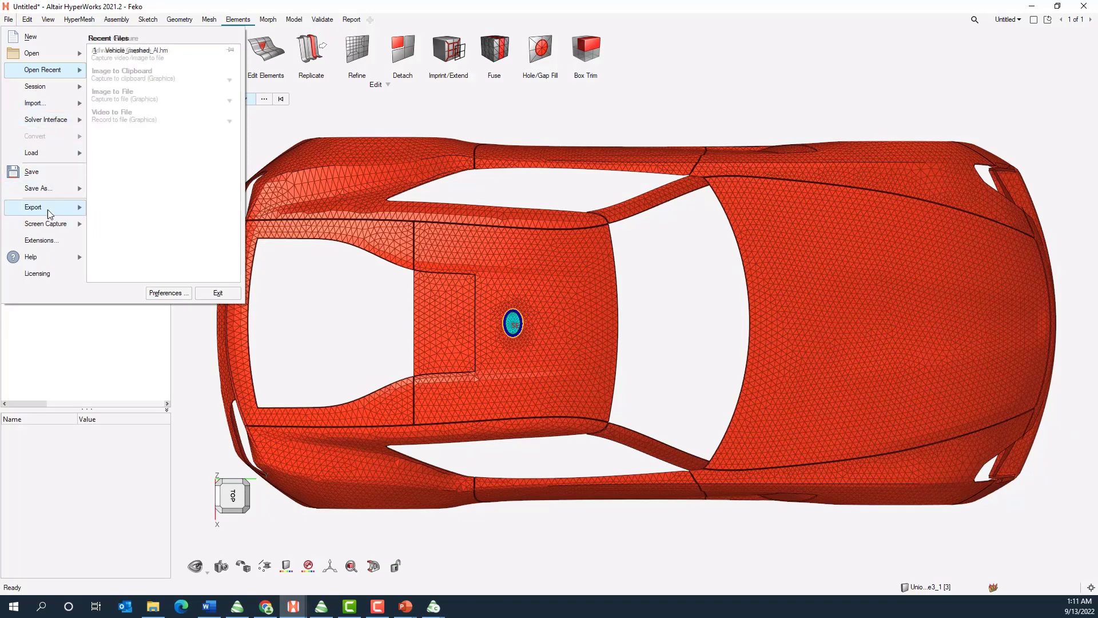
pyautogui.moveTo(48, 214)
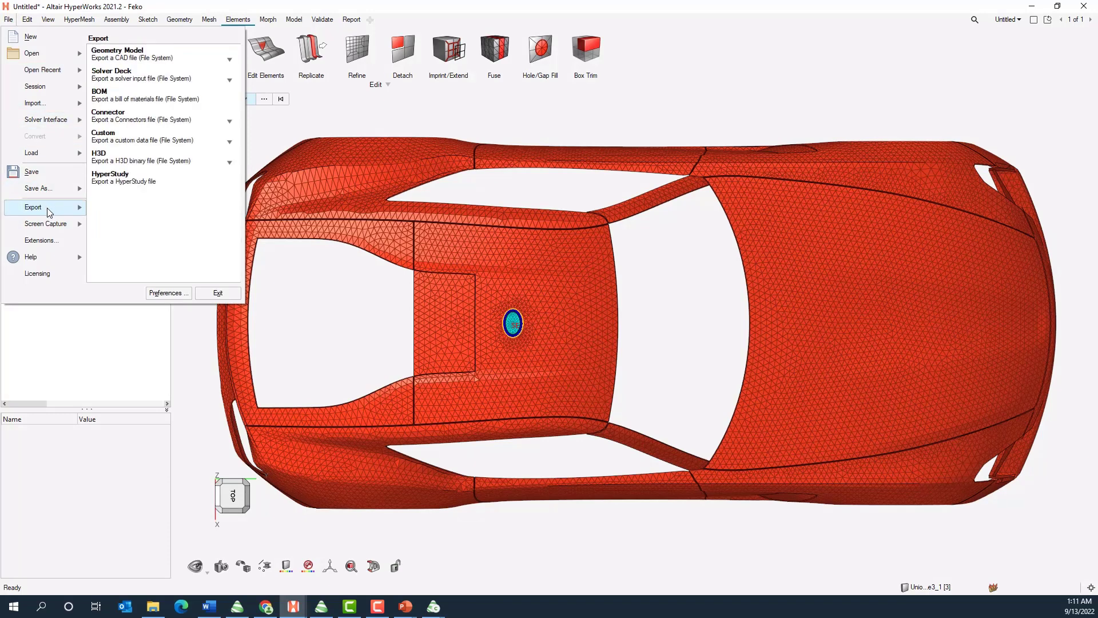
pyautogui.click(155, 76)
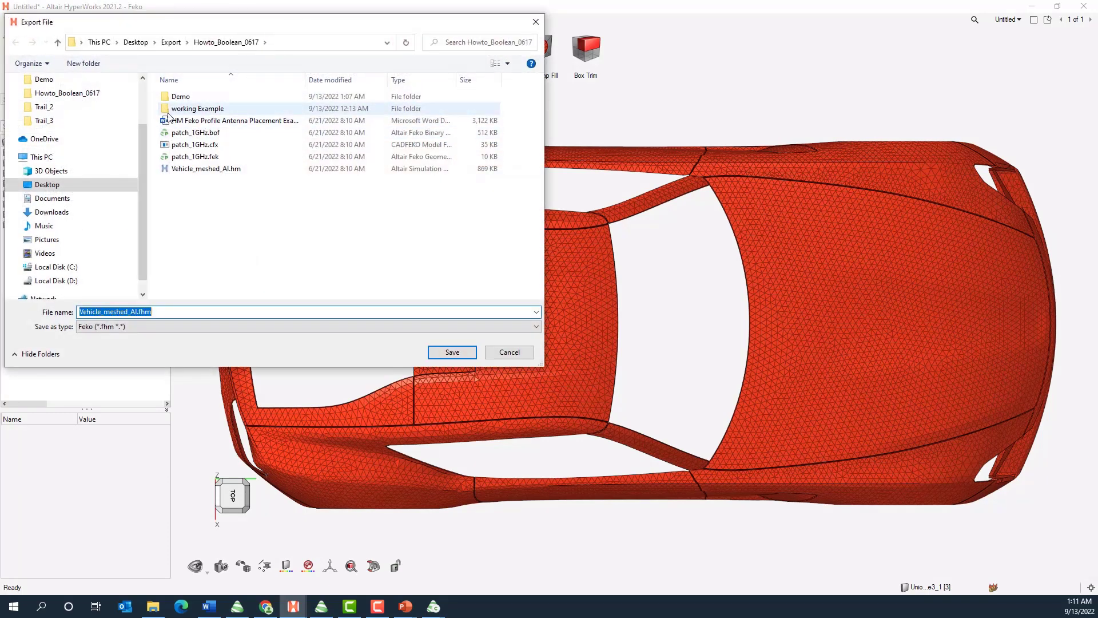
pyautogui.doubleClick(184, 101)
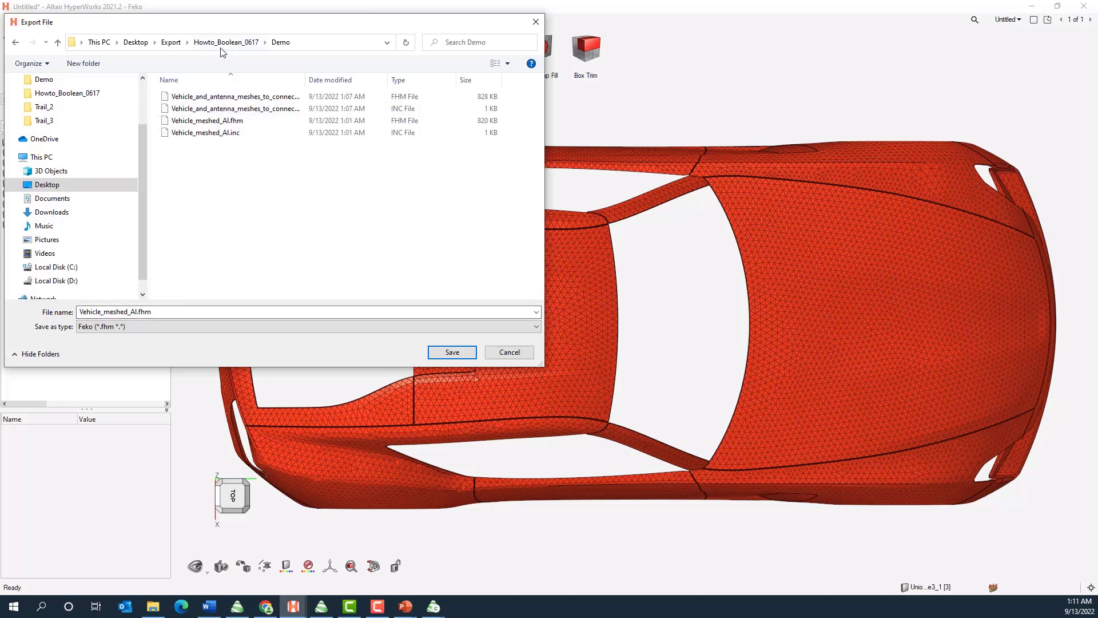
pyautogui.moveTo(176, 313); pyautogui.dragTo(75, 314)
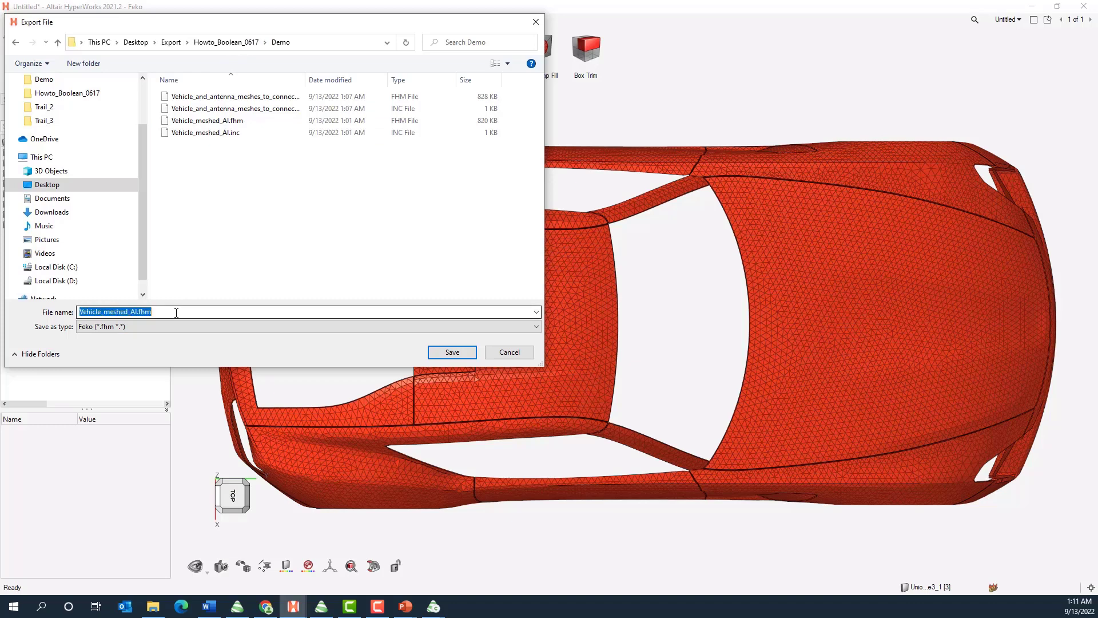
pyautogui.write('Vehicle')
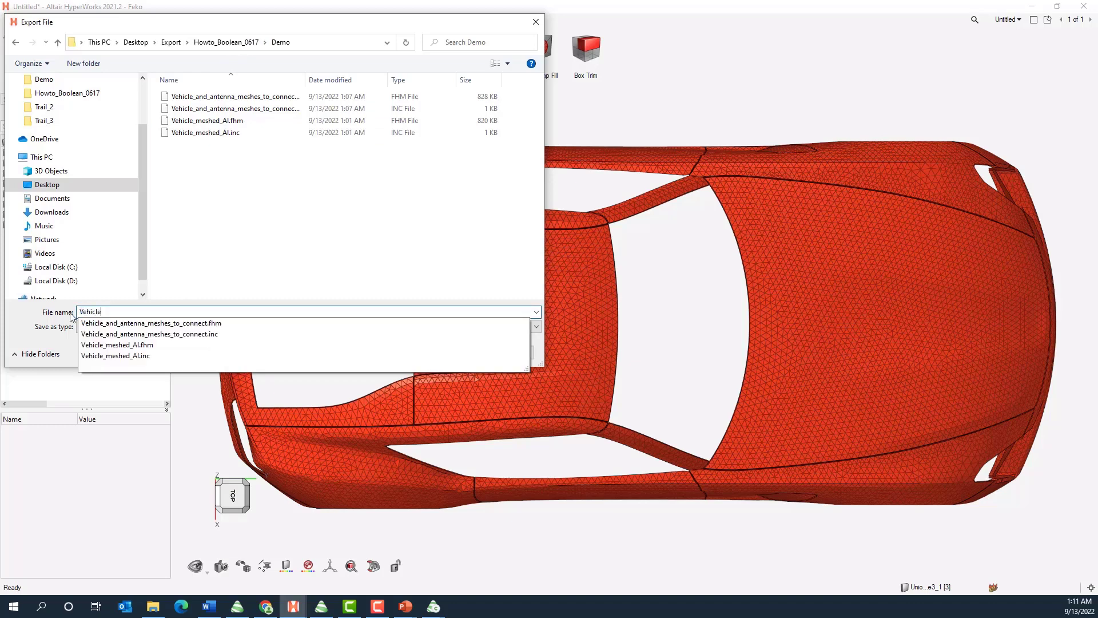
pyautogui.write('_and_antenna')
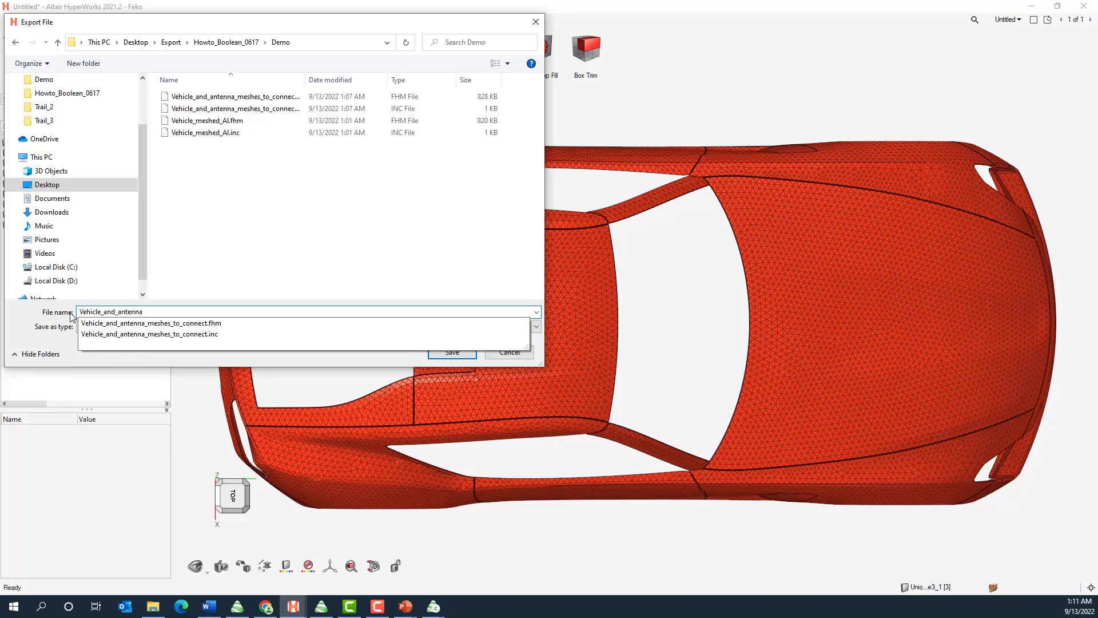
pyautogui.write('_connected')
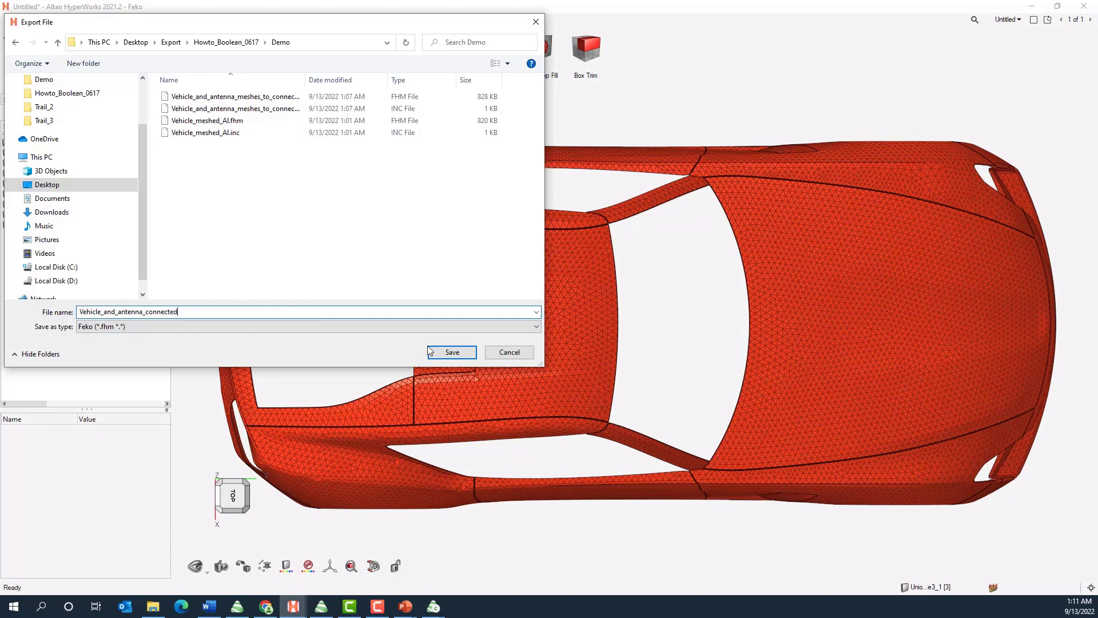
pyautogui.click(460, 357)
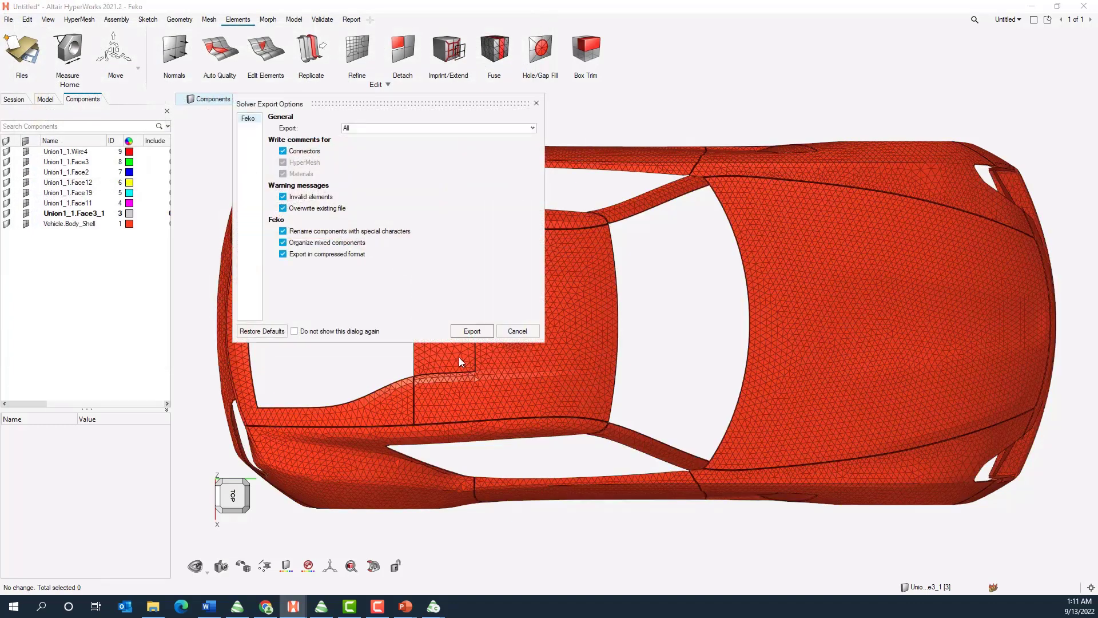
pyautogui.click(471, 330)
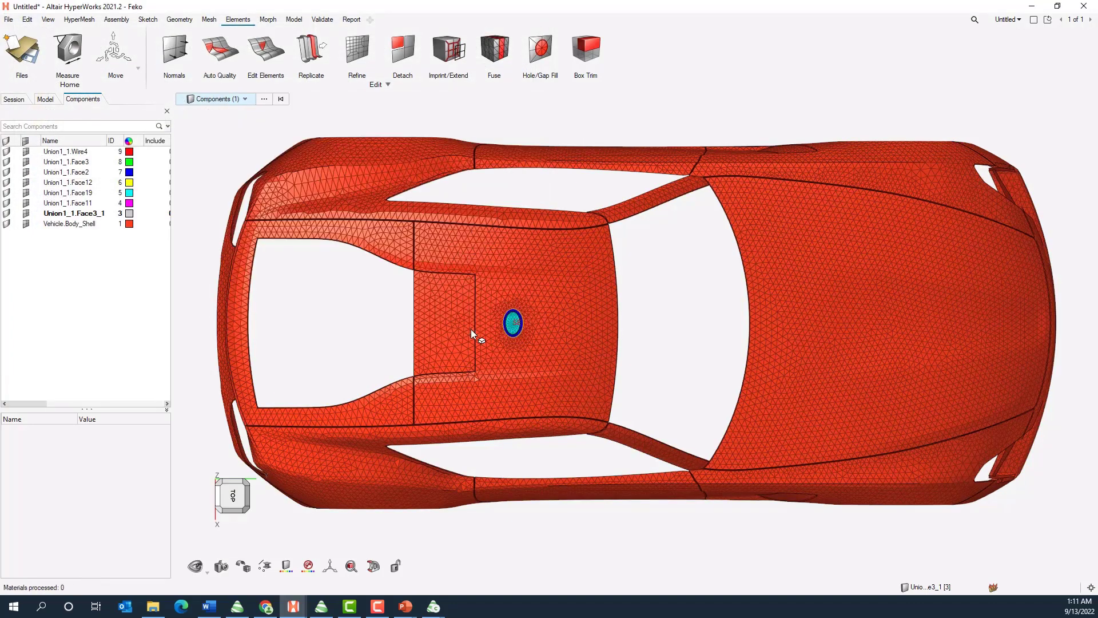
# Switch to the patch_1GHz model in CADFEKO and import the Feko HyperMesh mesh Vehicle_and_antenna_connected.fhm
pyautogui.click(1032, 7)
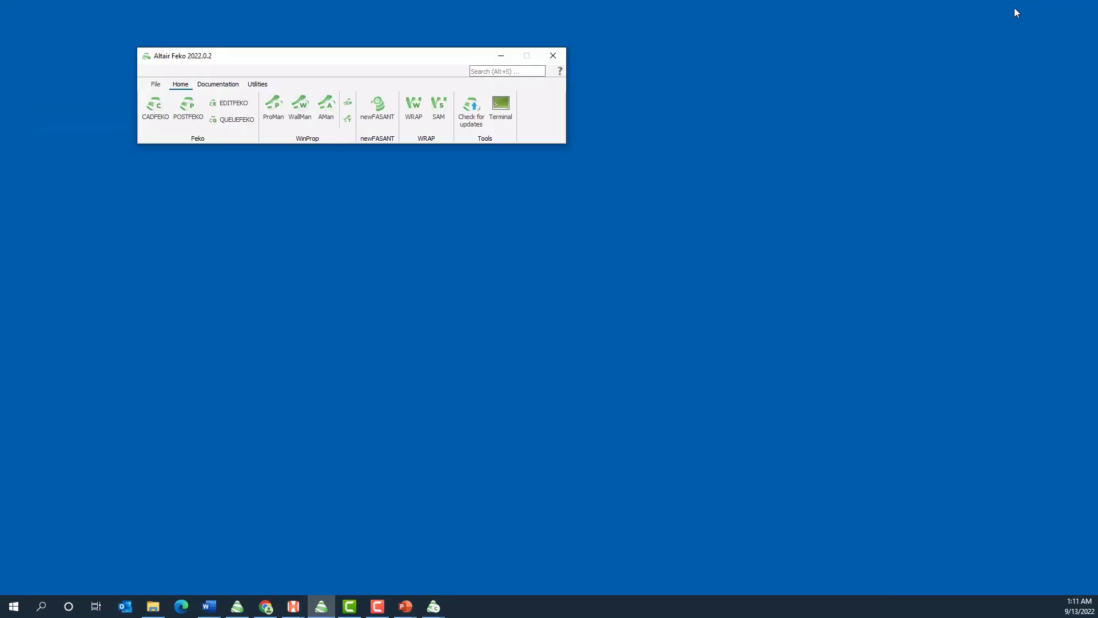
pyautogui.click(436, 612)
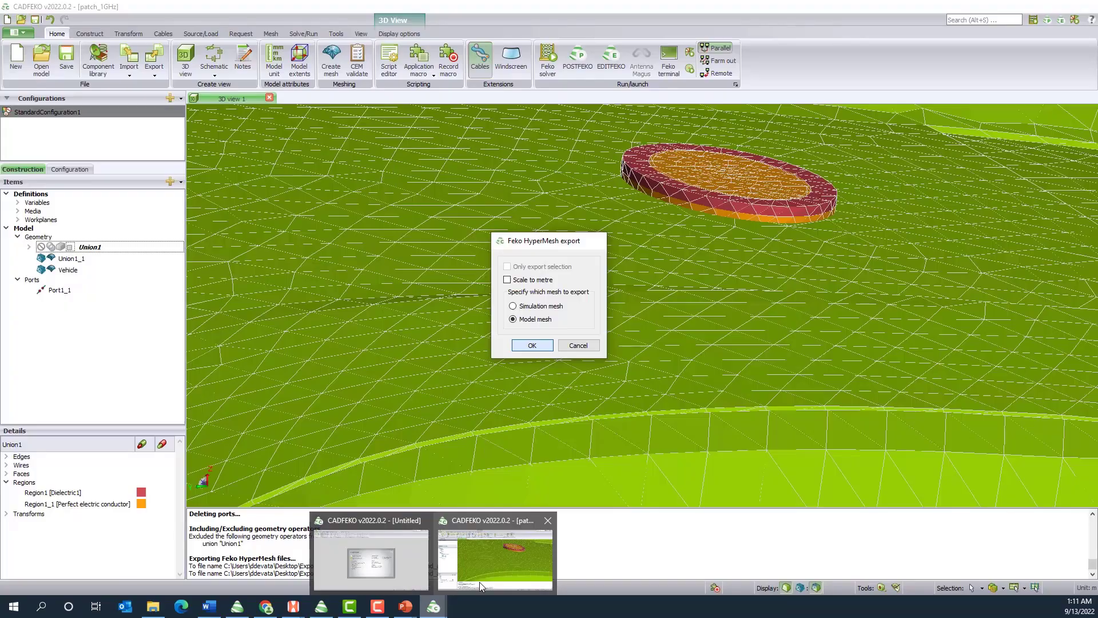
pyautogui.click(479, 582)
pyautogui.scroll(-8, 530, 287)
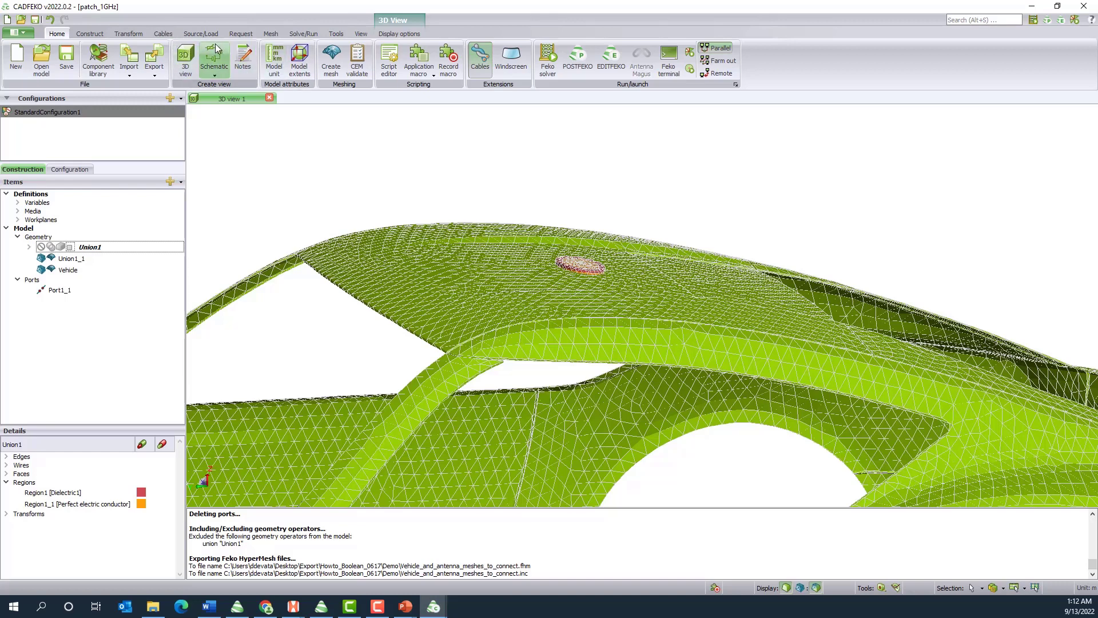
pyautogui.click(126, 77)
pyautogui.click(154, 168)
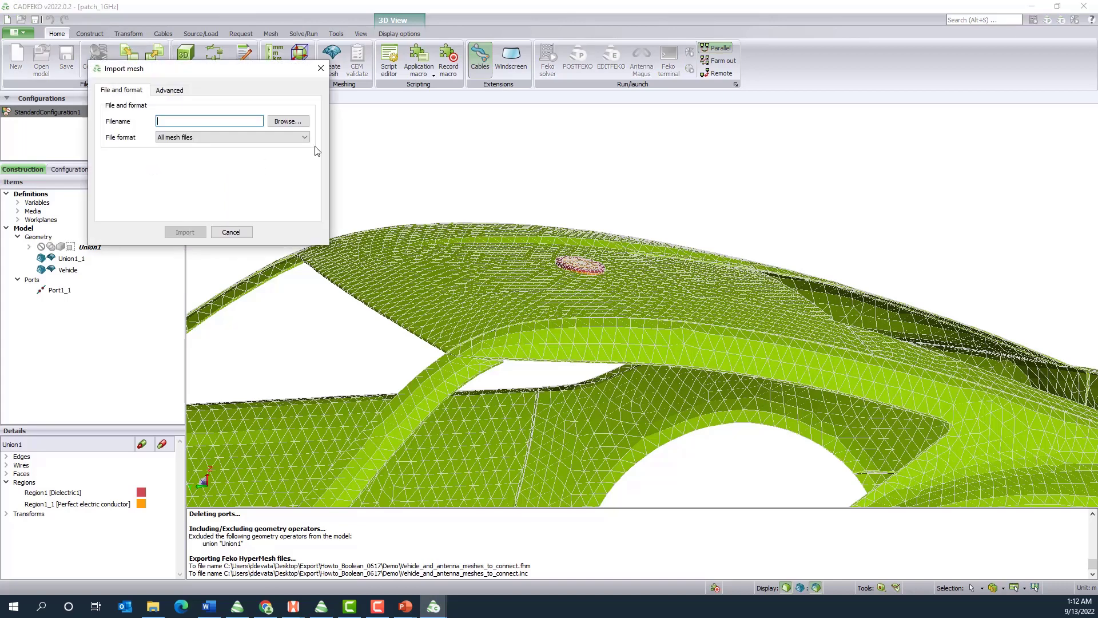
pyautogui.click(289, 121)
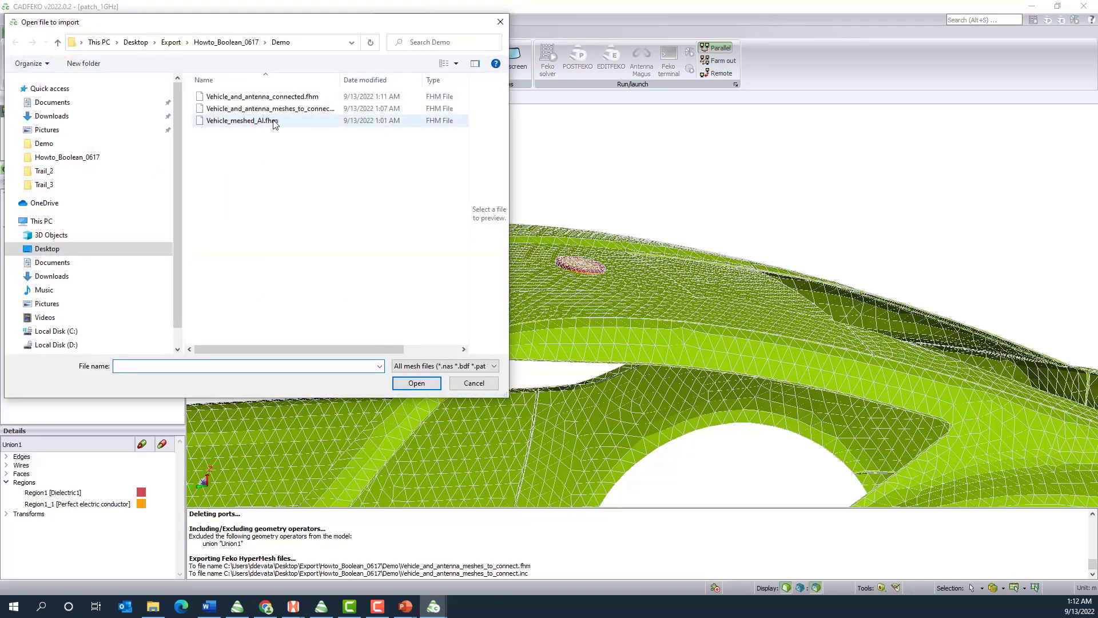
pyautogui.click(279, 100)
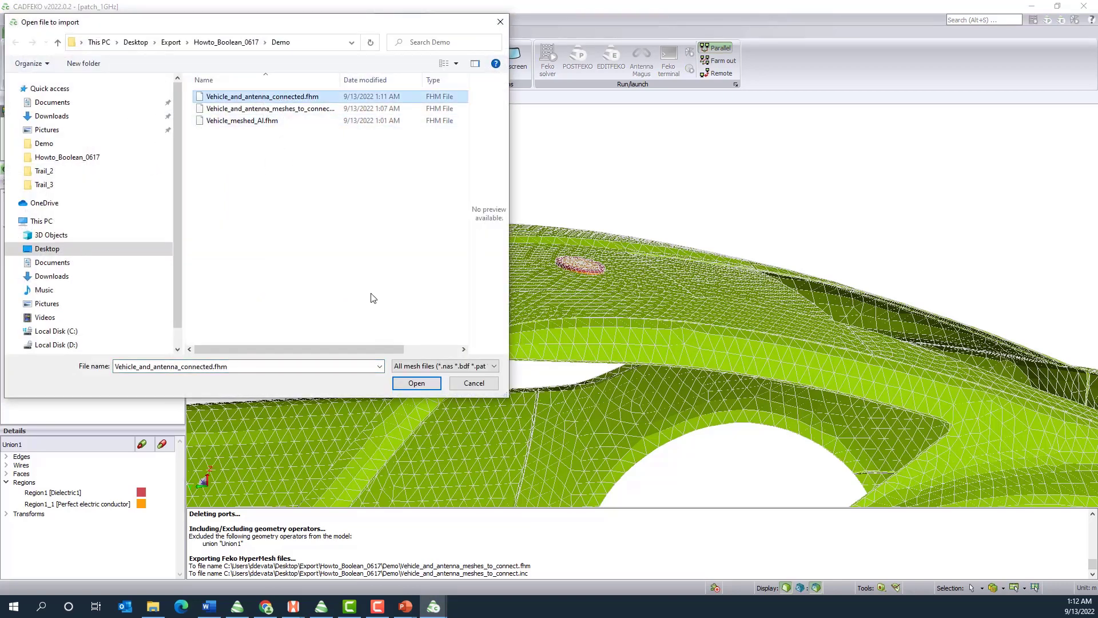
pyautogui.click(417, 384)
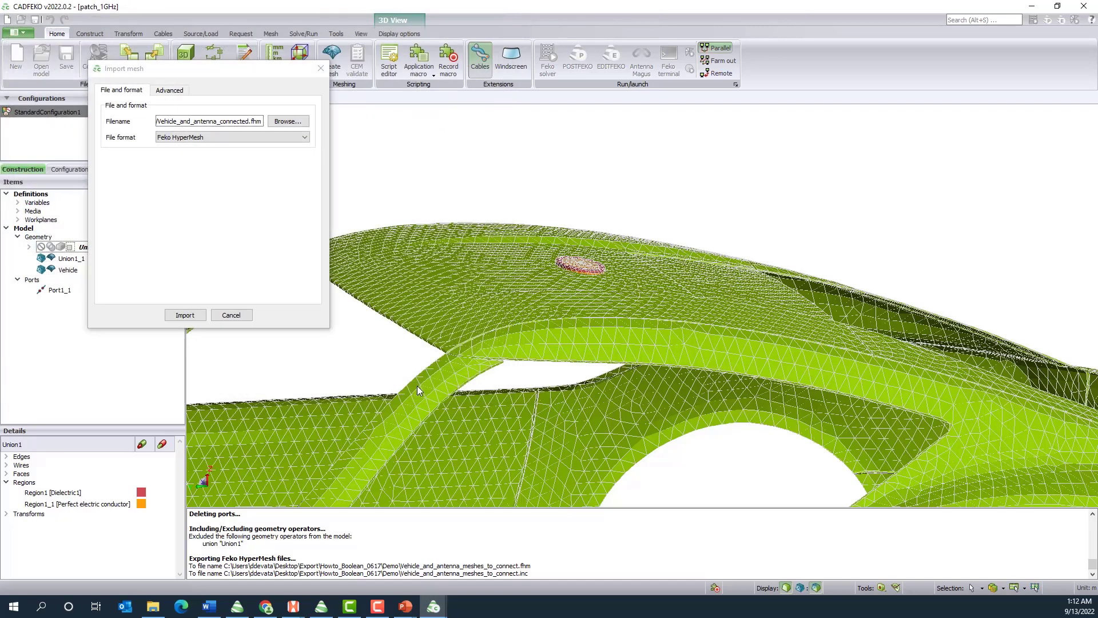
pyautogui.click(185, 316)
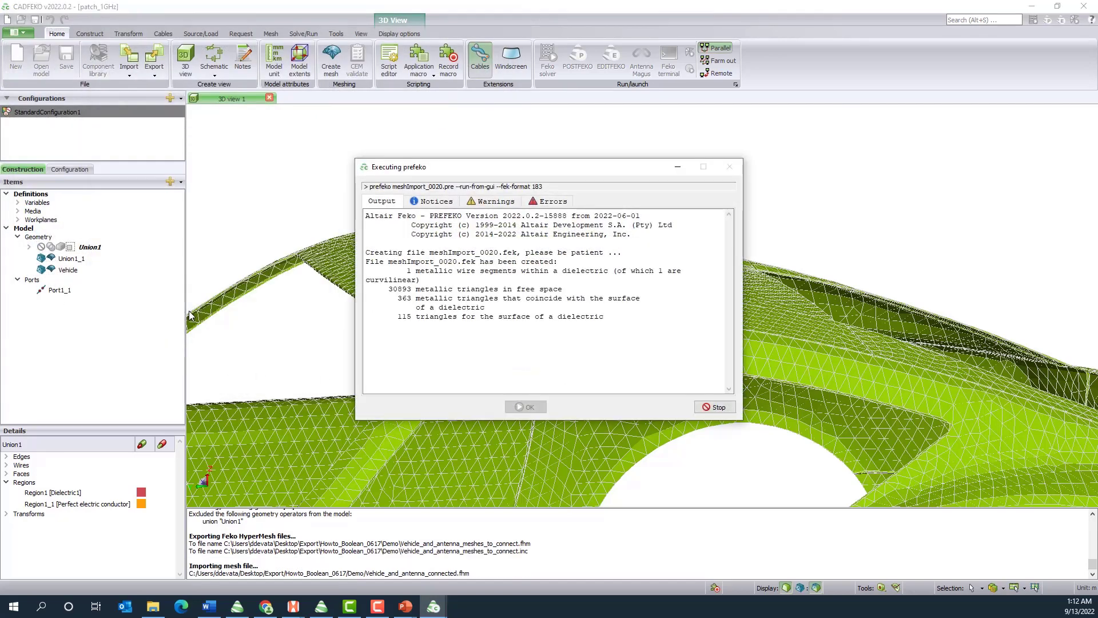
# Replace the antenna mesh Union1_1 with the imported mesh Union1_2
pyautogui.click(89, 262)
pyautogui.rightClick(89, 261)
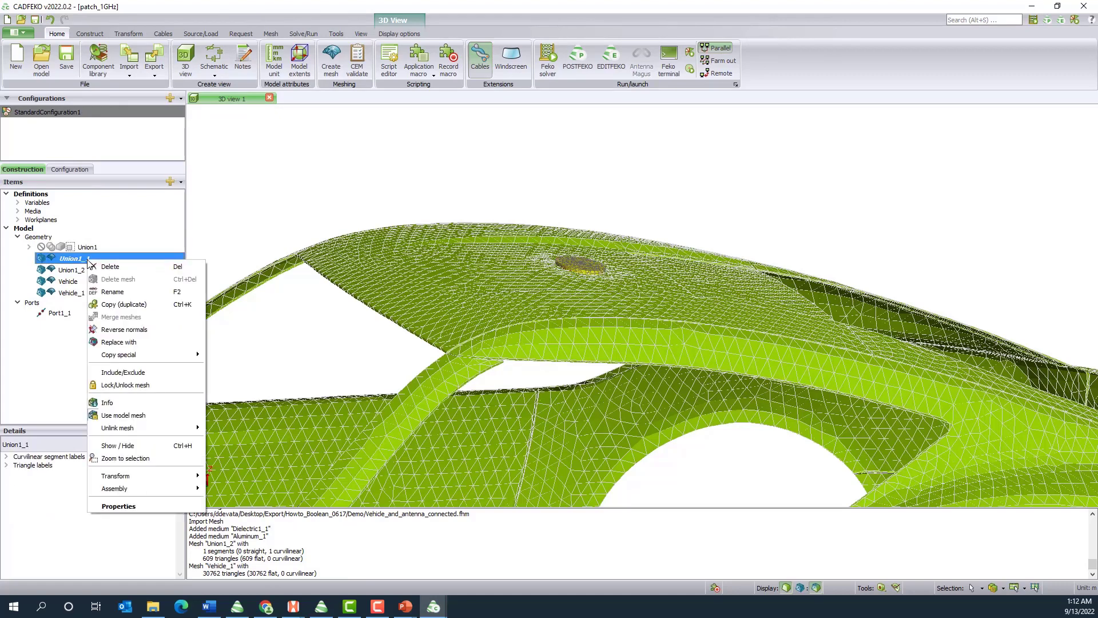
pyautogui.click(117, 342)
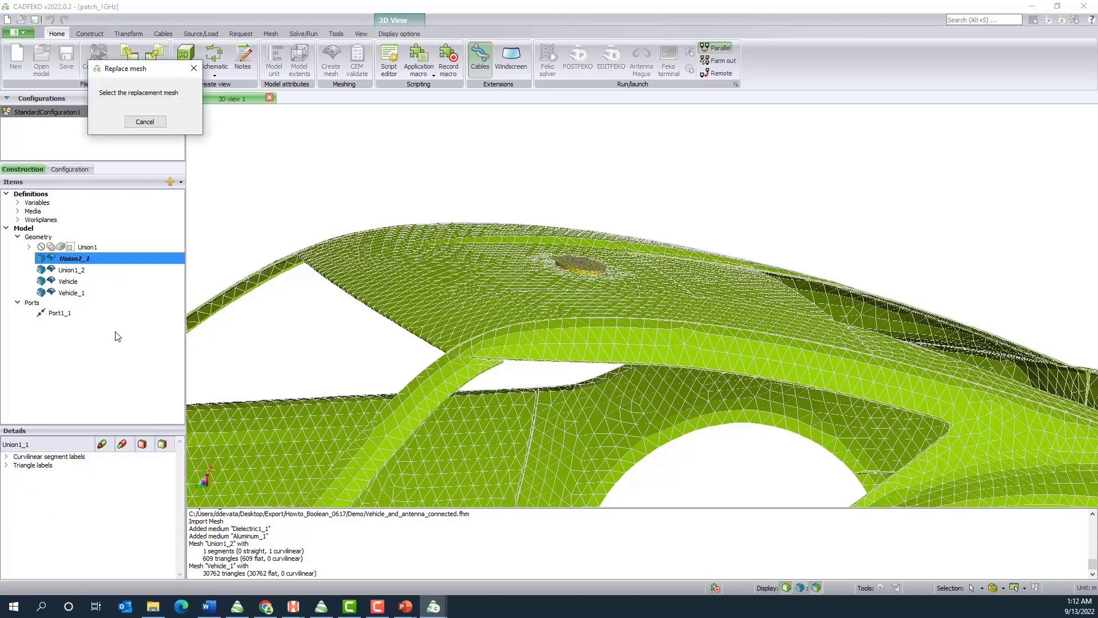
pyautogui.click(92, 272)
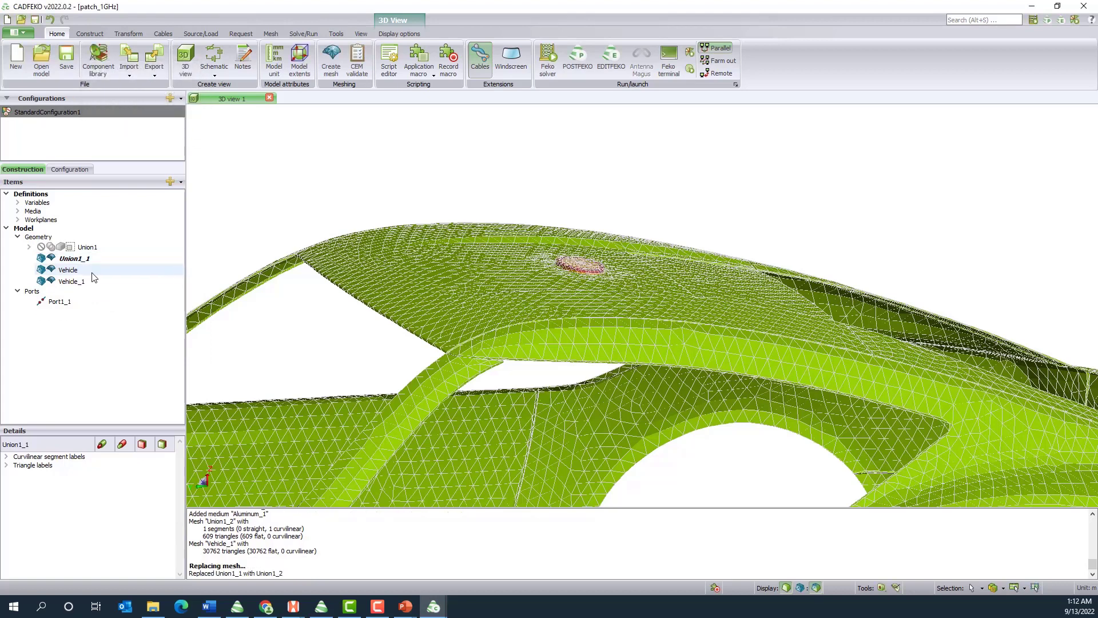
# Replace the car body mesh Vehicle with the imported mesh Vehicle_1
pyautogui.click(70, 270)
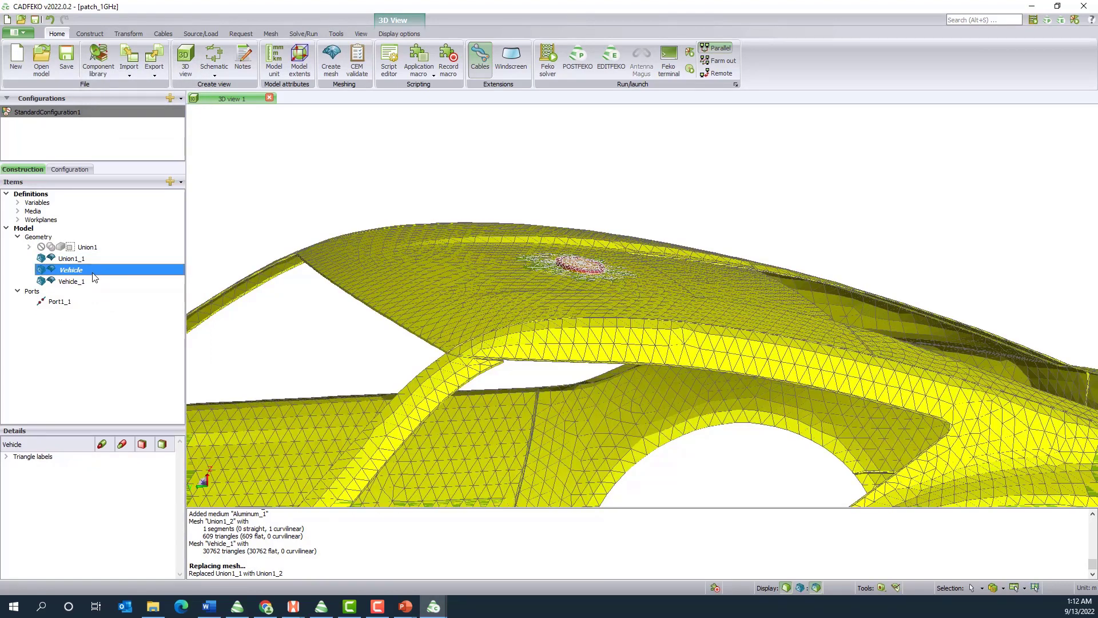
pyautogui.rightClick(92, 274)
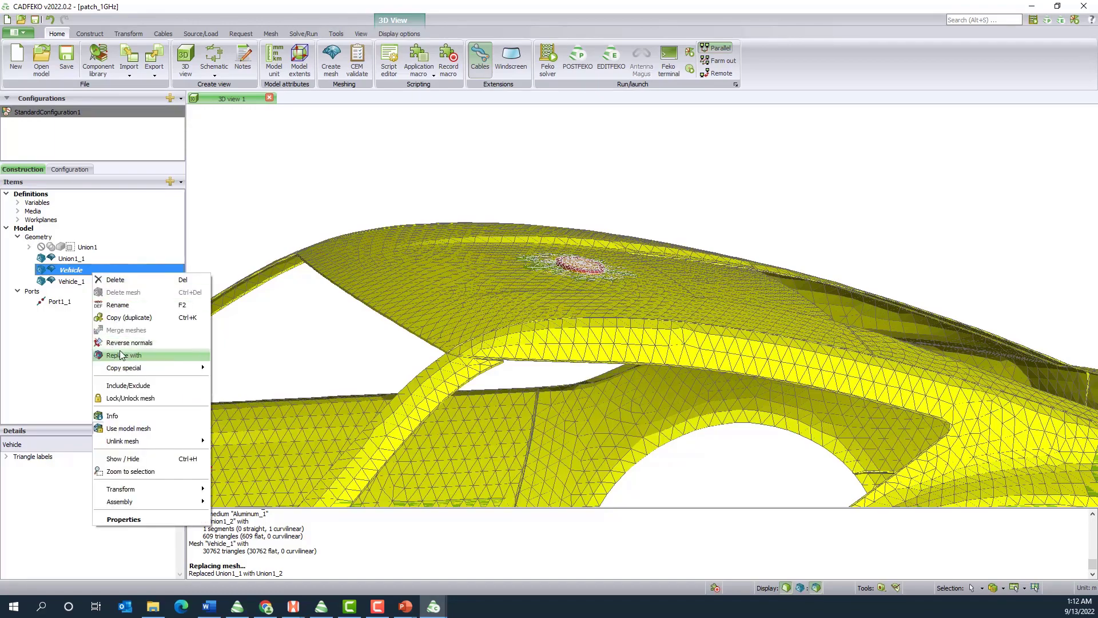
pyautogui.click(122, 356)
pyautogui.click(86, 281)
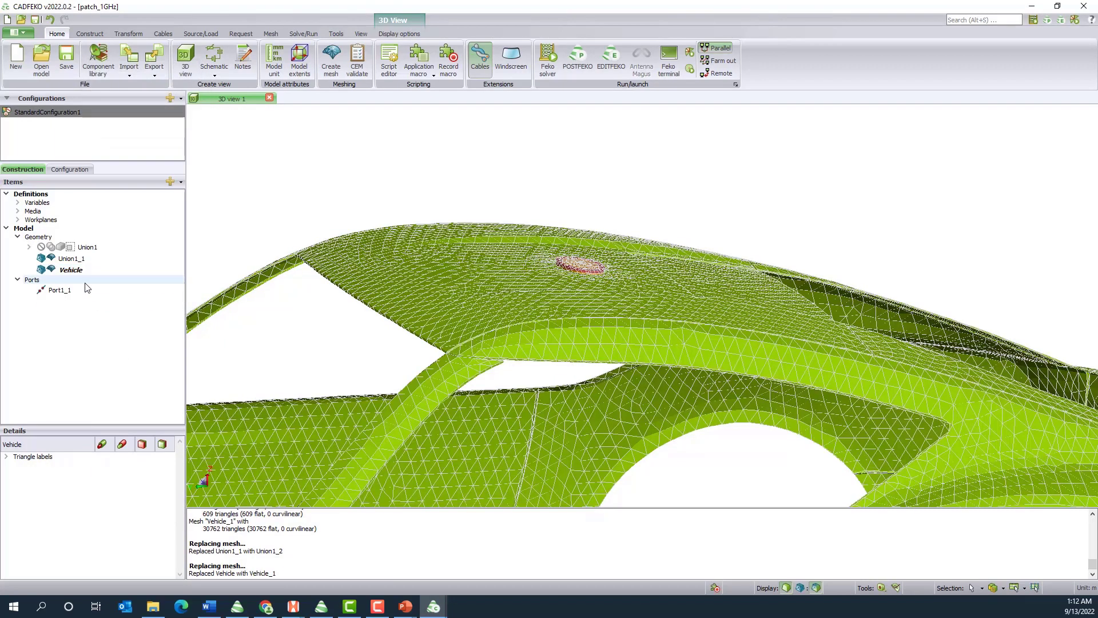
# Examine the connection between the patch antenna mesh and the car roof mesh from above and below the roof
pyautogui.moveTo(523, 303); pyautogui.dragTo(637, 368)
pyautogui.scroll(5, 604, 352)
pyautogui.scroll(-5, 597, 343)
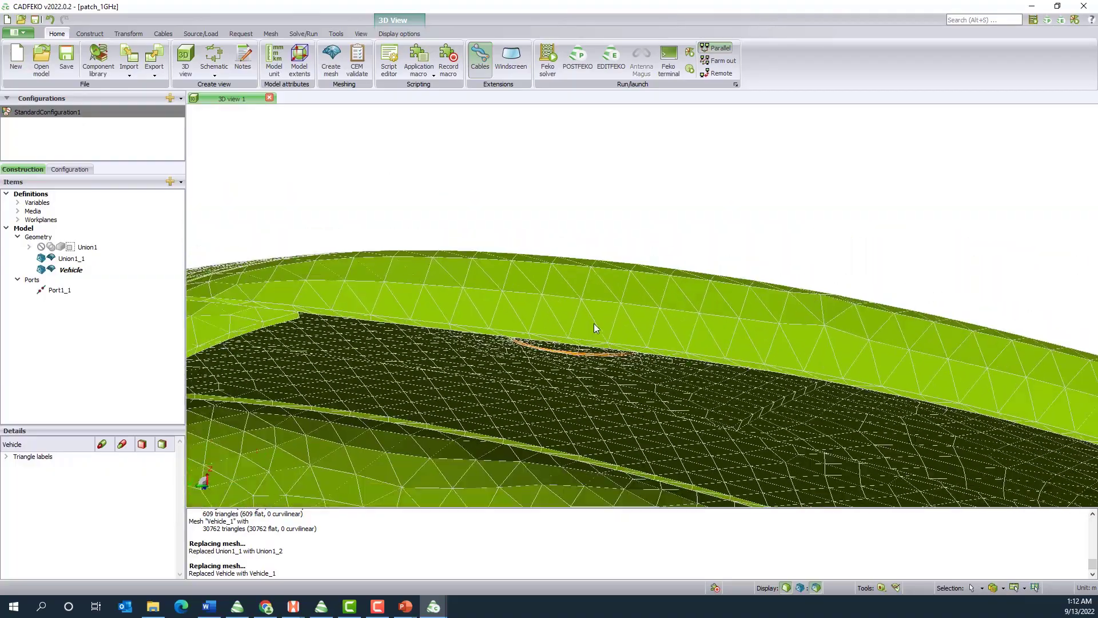
pyautogui.moveTo(611, 304); pyautogui.dragTo(649, 405)
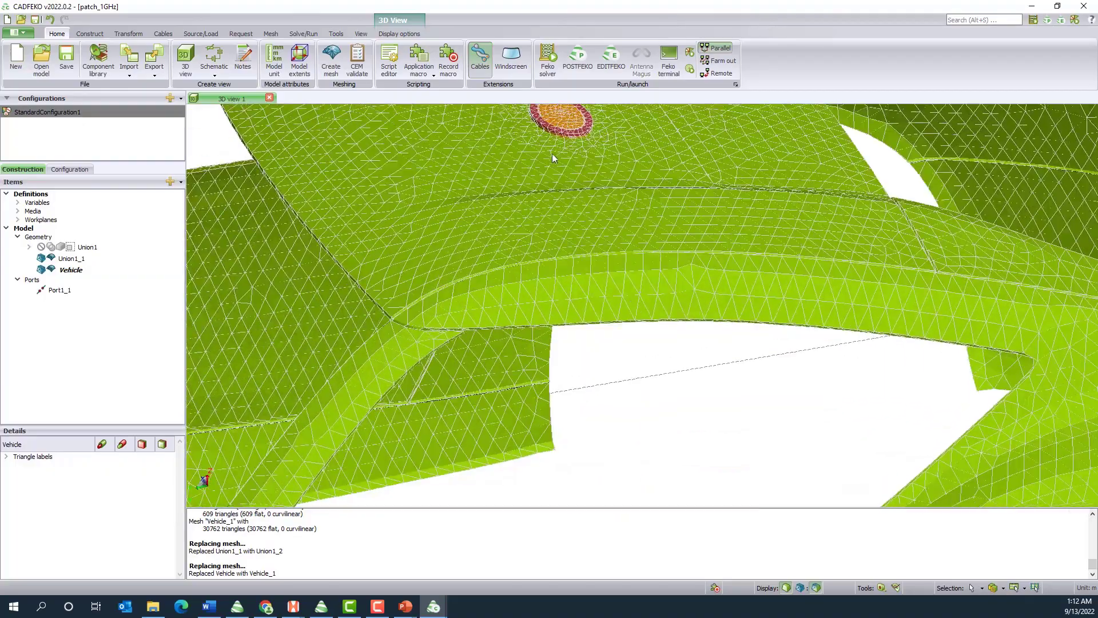
pyautogui.scroll(-4, 542, 126)
pyautogui.scroll(10, 543, 127)
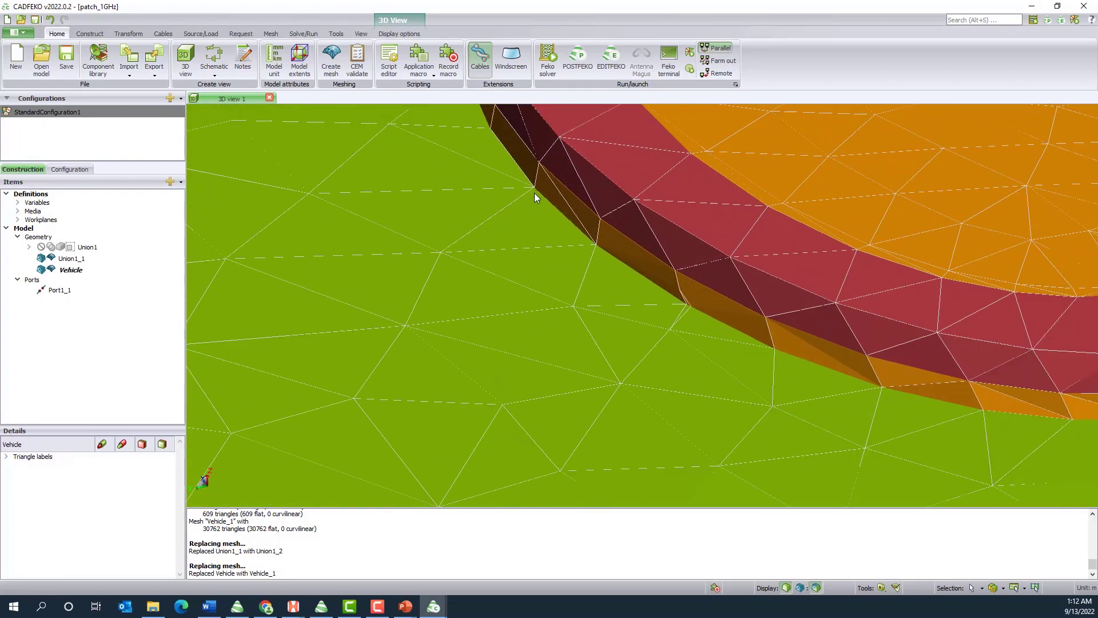
pyautogui.moveTo(503, 179)
pyautogui.mouseDown()
pyautogui.moveTo(542, 197)
pyautogui.moveTo(559, 152)
pyautogui.moveTo(522, 188)
pyautogui.mouseUp()
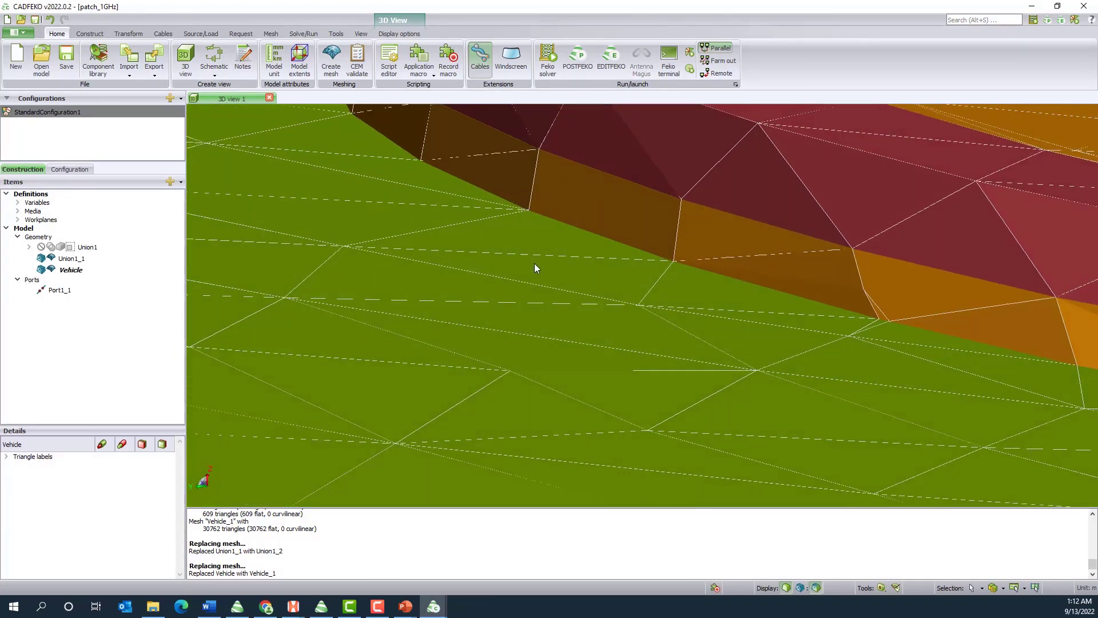
pyautogui.scroll(-10, 536, 267)
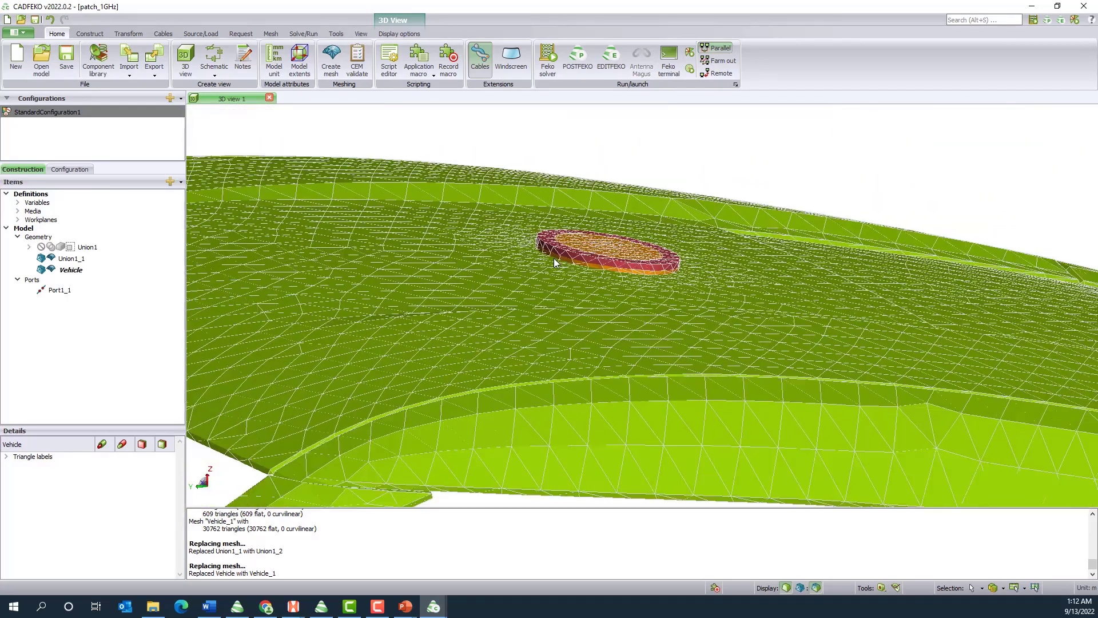
pyautogui.moveTo(555, 262); pyautogui.dragTo(713, 327)
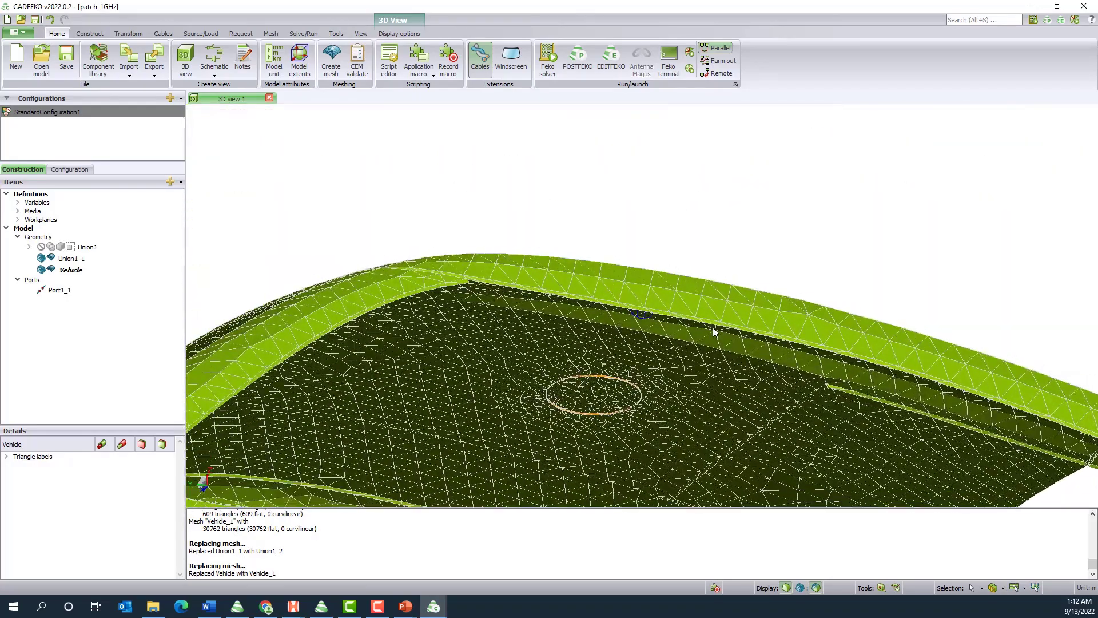
pyautogui.scroll(10, 564, 393)
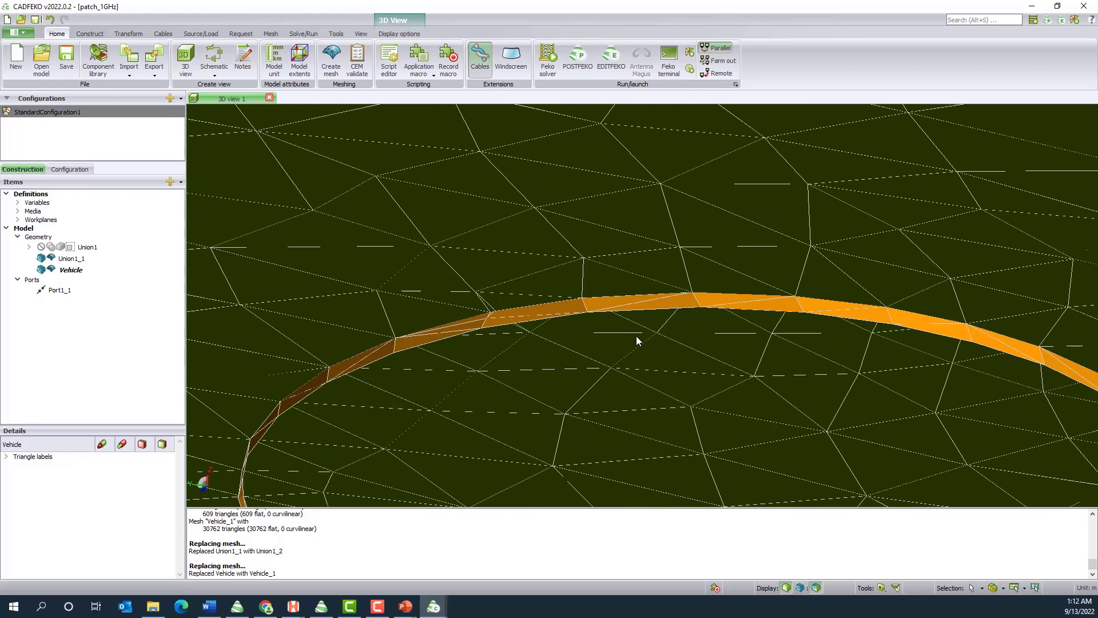
# Delete the first triangles of the Union1_1 rim strip protruding below the car roof, working from mid-arc toward one side
pyautogui.click(676, 299)
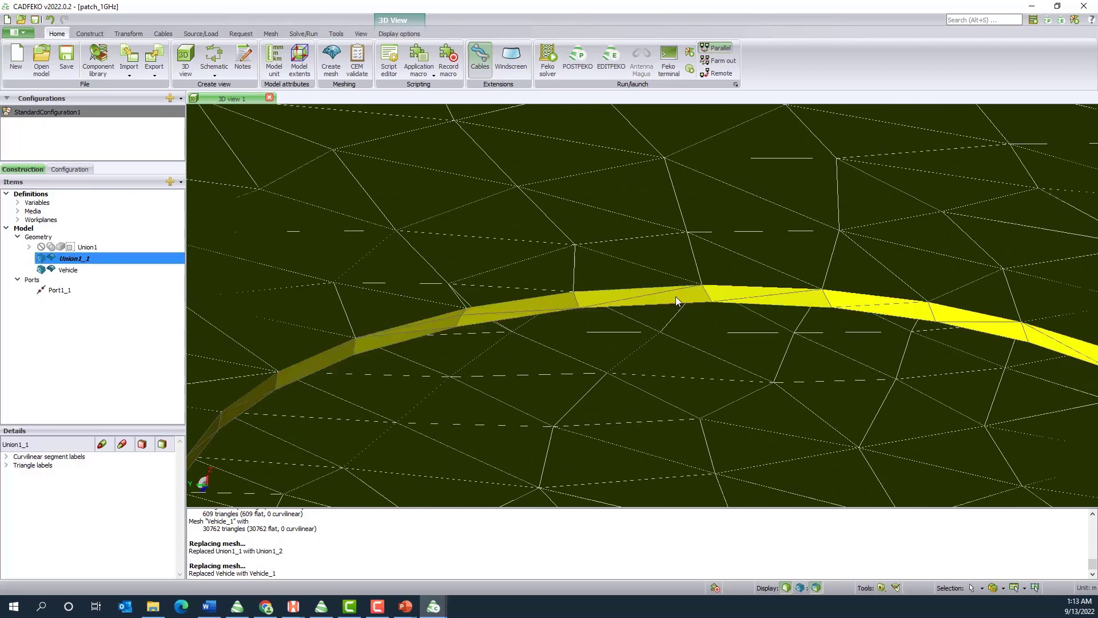
pyautogui.click(676, 297)
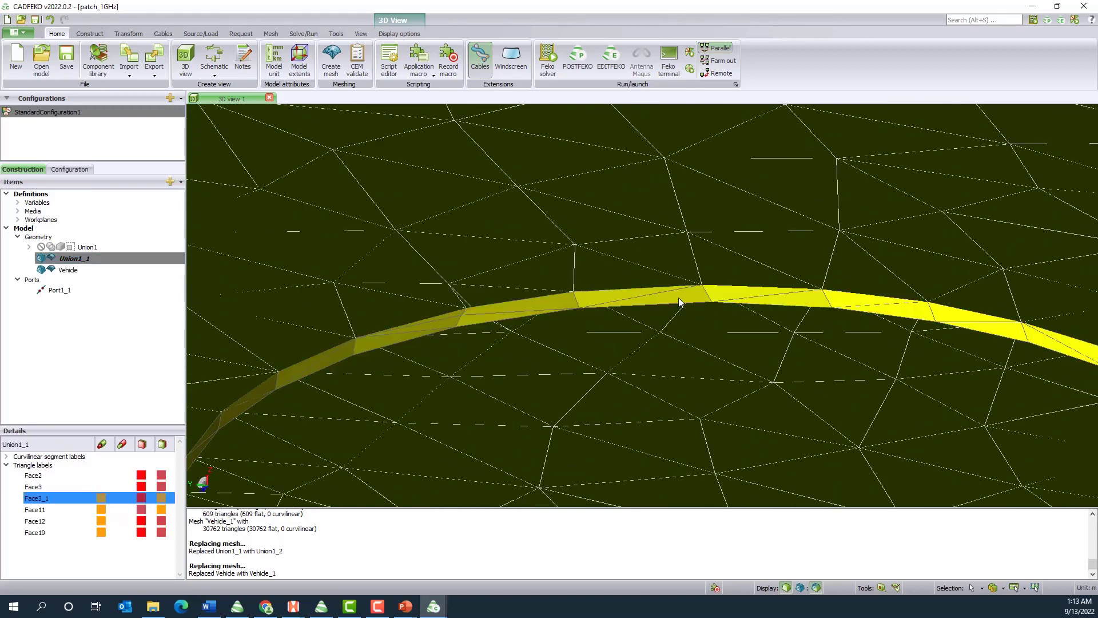
pyautogui.press('Delete')
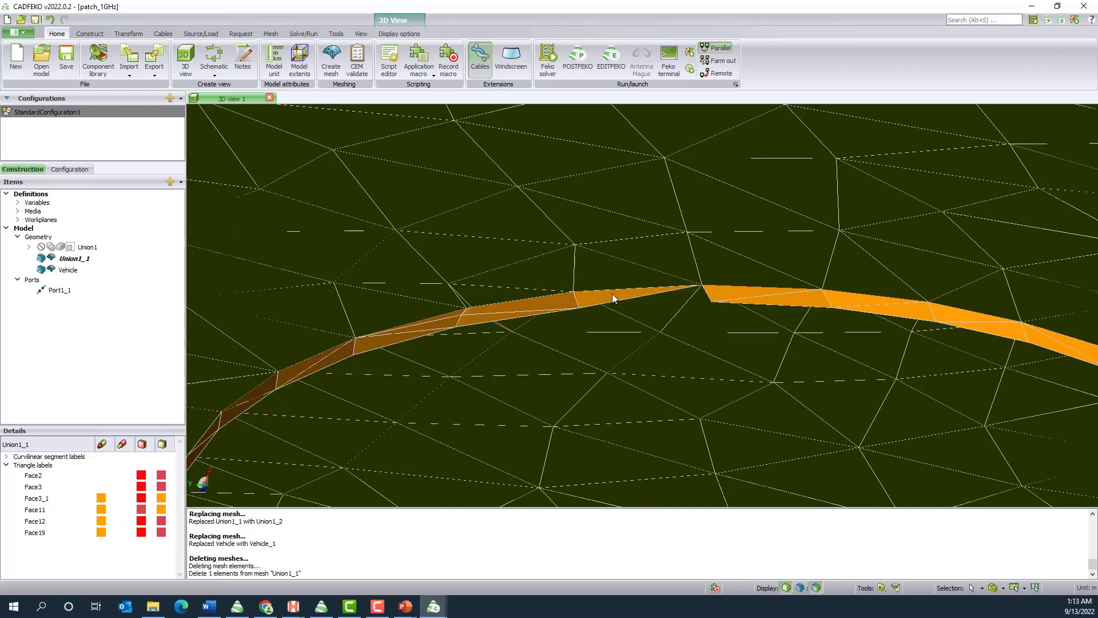
pyautogui.click(612, 294)
pyautogui.press('Delete')
pyautogui.click(723, 291)
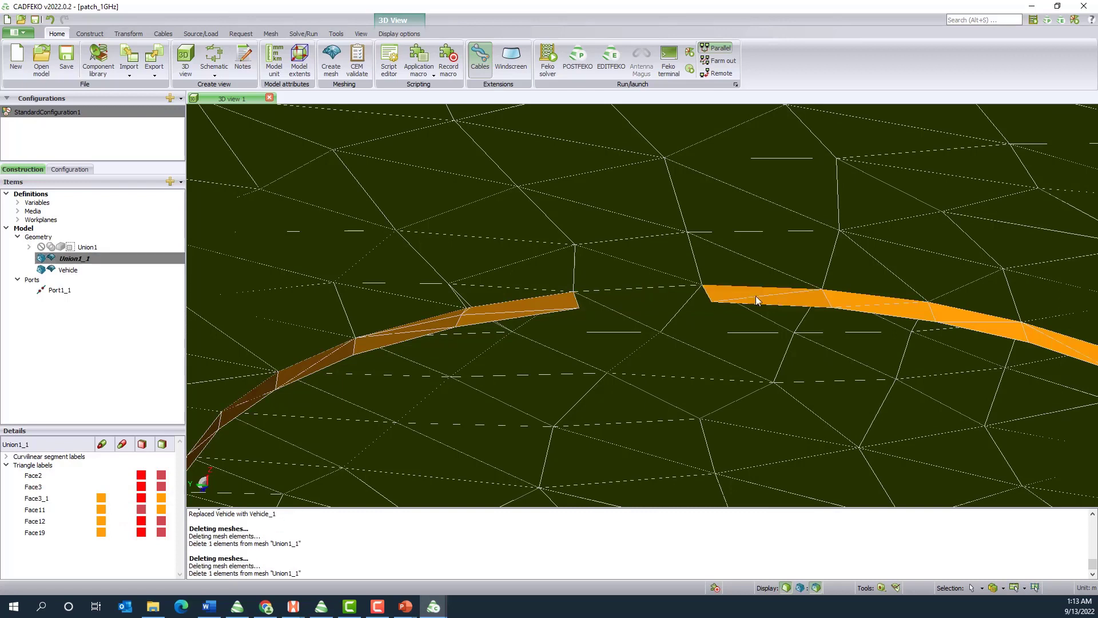
pyautogui.press('Delete')
pyautogui.click(846, 296)
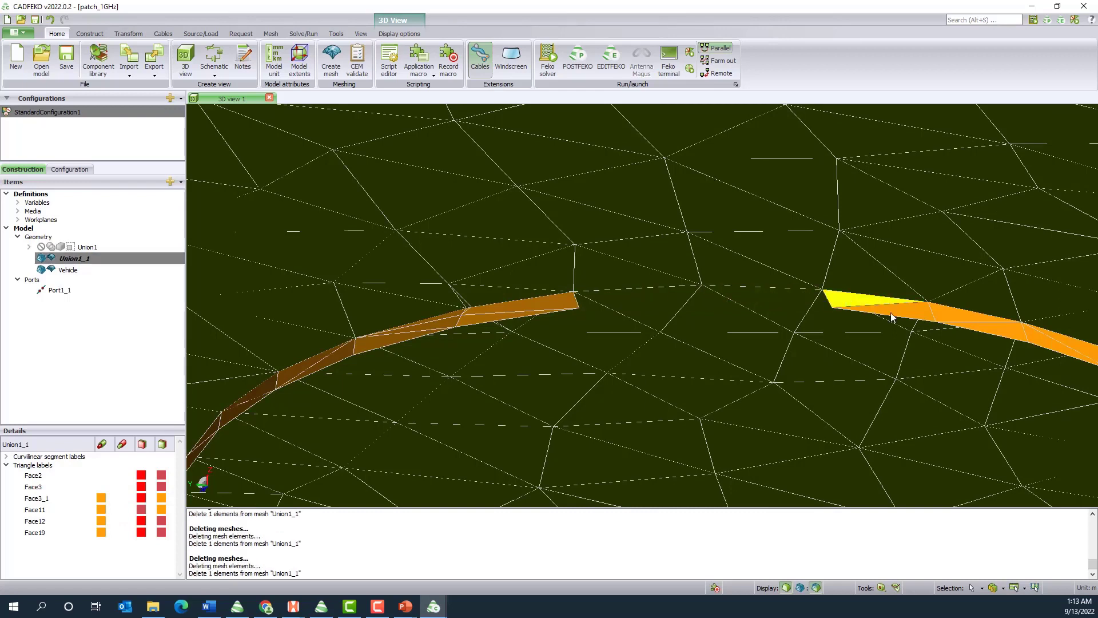
pyautogui.press('Delete')
pyautogui.click(915, 313)
pyautogui.press('Delete')
pyautogui.click(964, 316)
pyautogui.press('Delete')
pyautogui.click(986, 325)
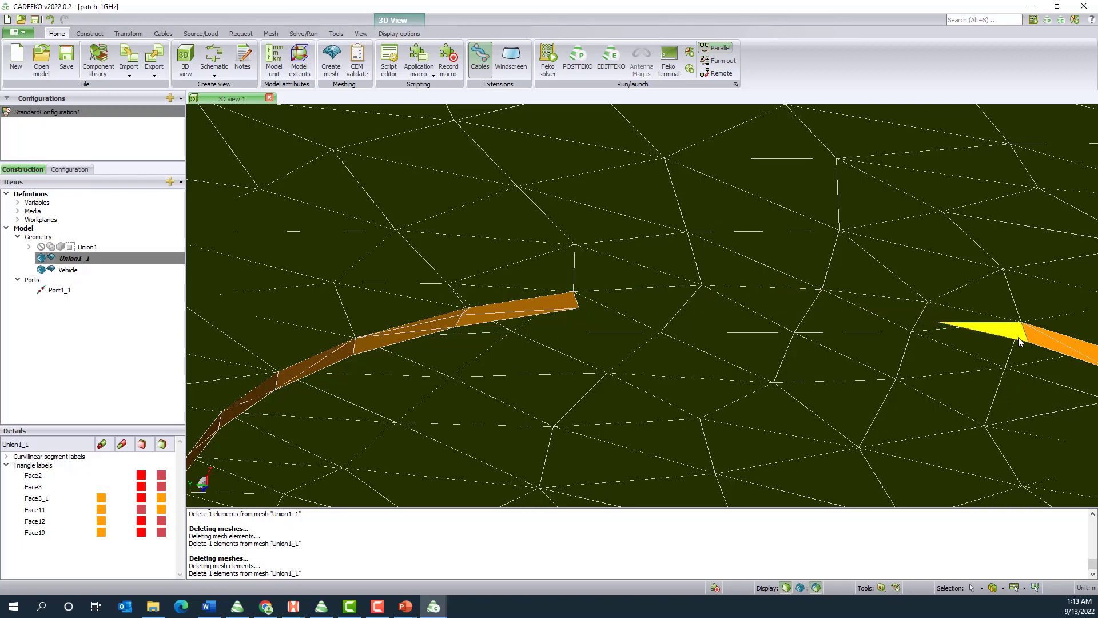
pyautogui.press('Delete')
pyautogui.click(1047, 342)
pyautogui.press('Delete')
pyautogui.click(1068, 340)
pyautogui.press('Delete')
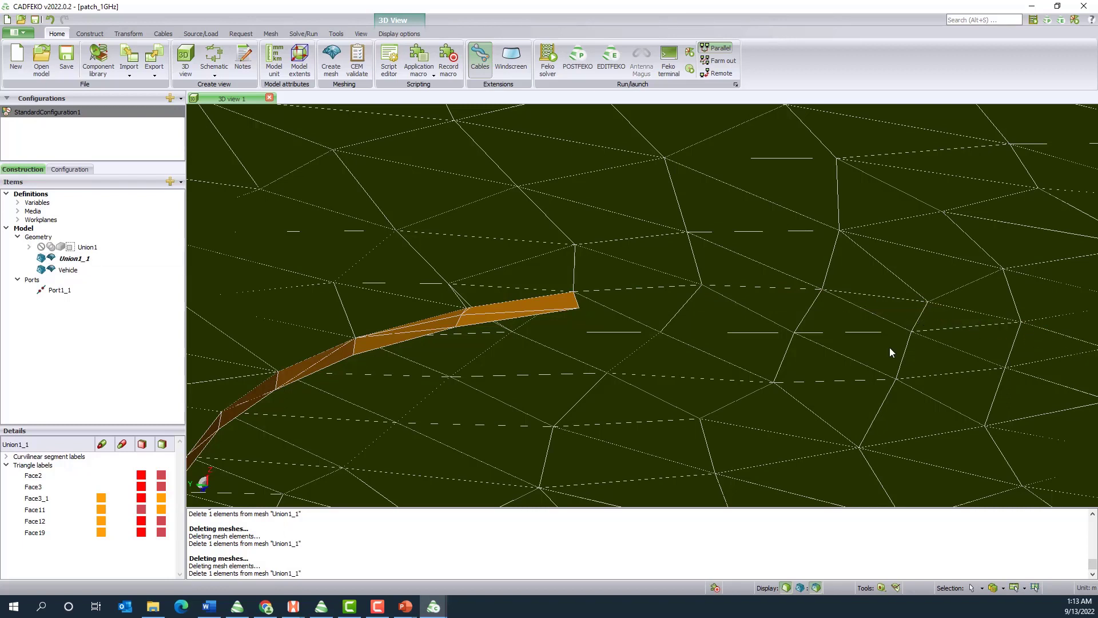
# Delete the Union1_1 strip triangles on the other side of the gap, including the thin slivers at the roof mesh node
pyautogui.click(561, 305)
pyautogui.press('Delete')
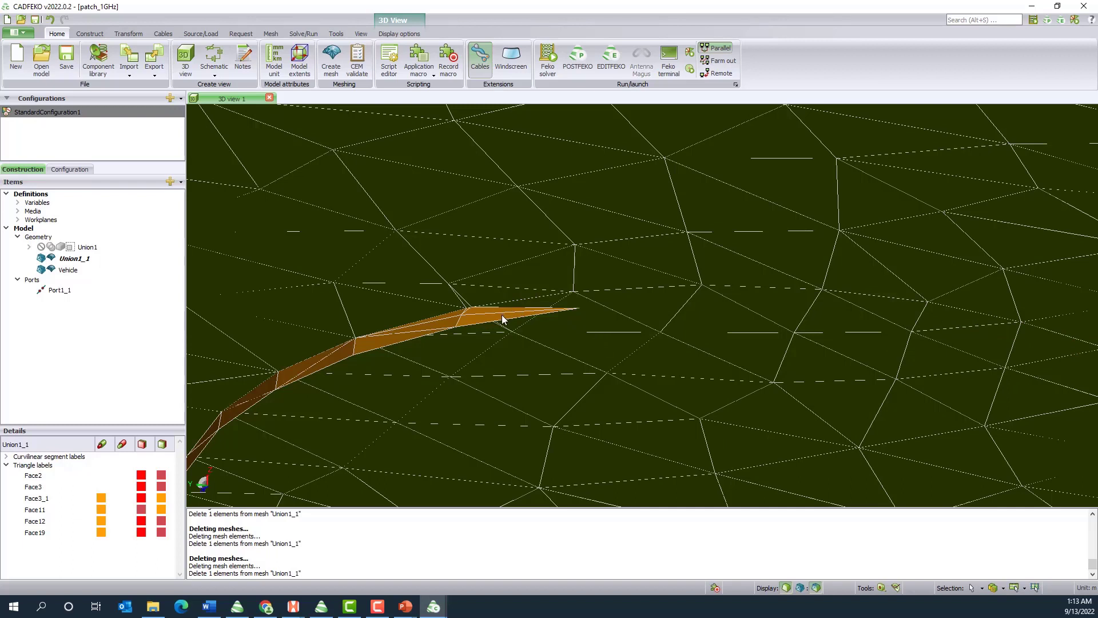
pyautogui.click(502, 319)
pyautogui.press('Delete')
pyautogui.click(479, 311)
pyautogui.press('Delete')
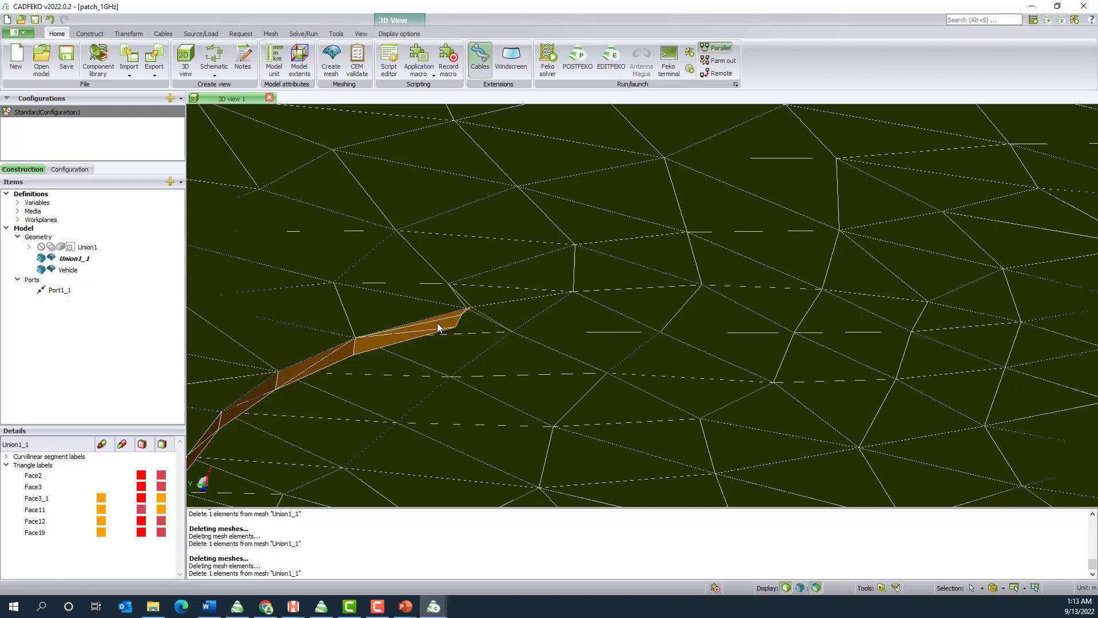
pyautogui.click(438, 326)
pyautogui.press('Delete')
pyautogui.click(389, 340)
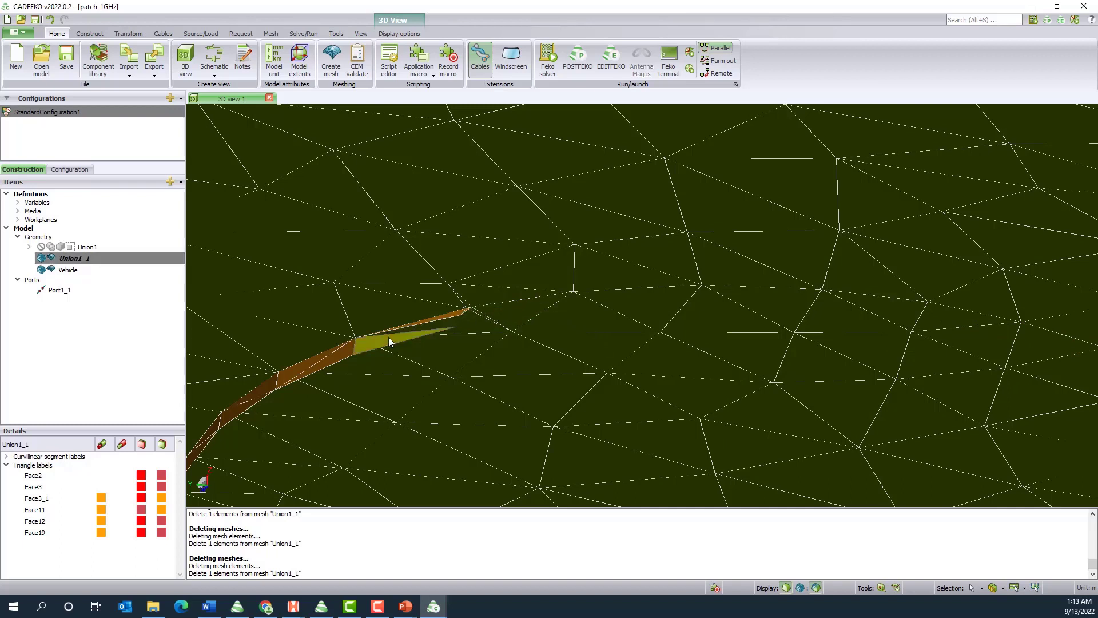
pyautogui.press('Delete')
pyautogui.click(446, 314)
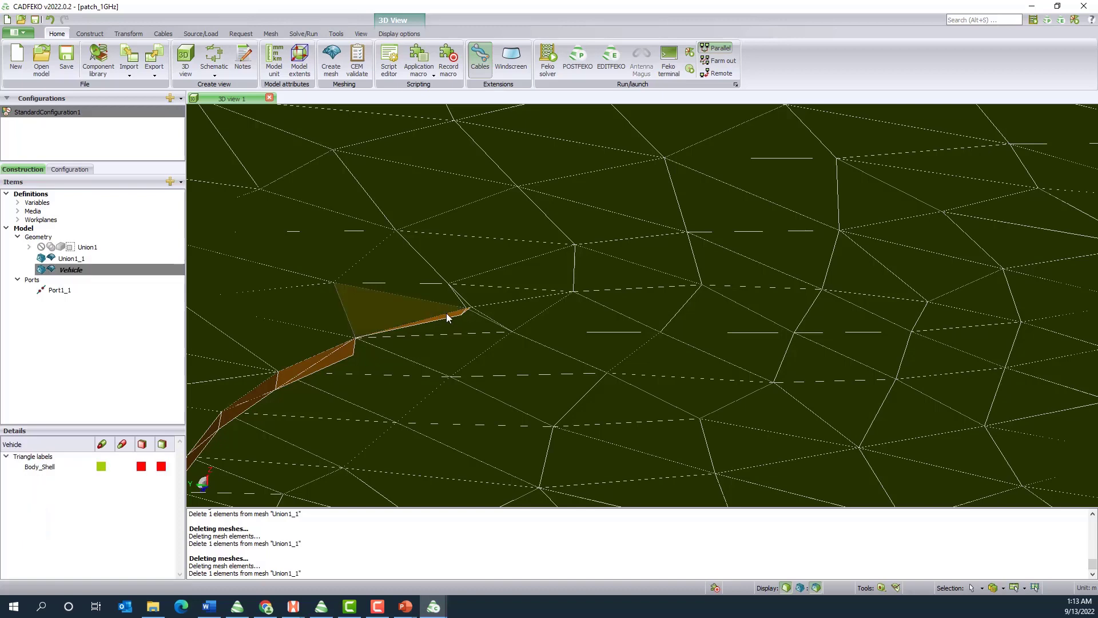
pyautogui.click(447, 314)
pyautogui.moveTo(472, 351); pyautogui.dragTo(478, 371)
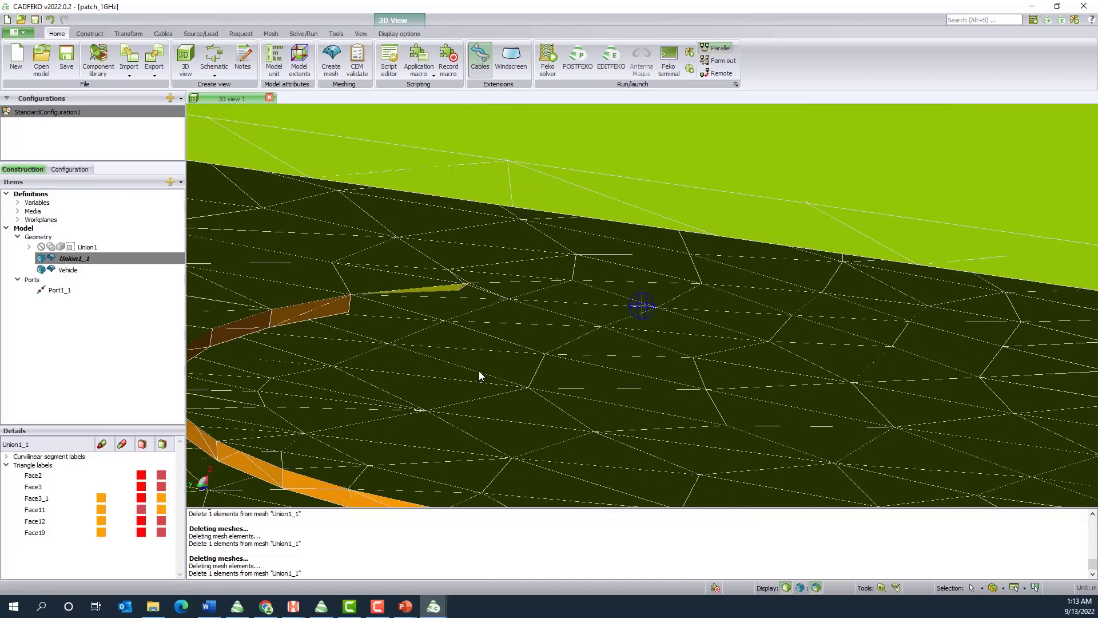
pyautogui.scroll(5, 454, 286)
pyautogui.press('Delete')
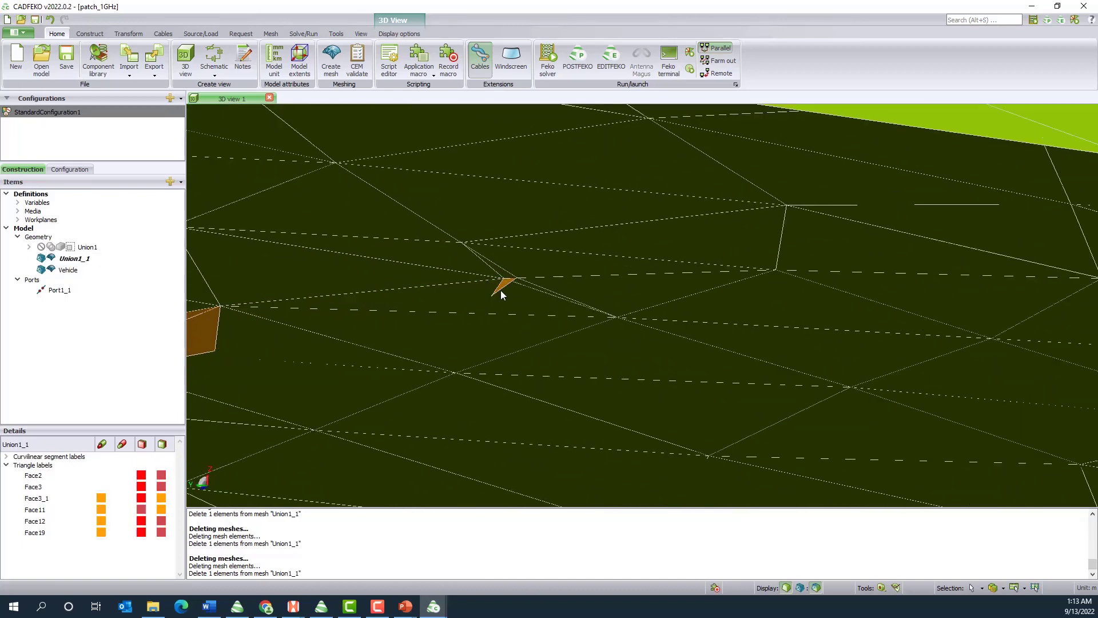
pyautogui.click(503, 286)
pyautogui.press('Delete')
pyautogui.scroll(-3, 492, 314)
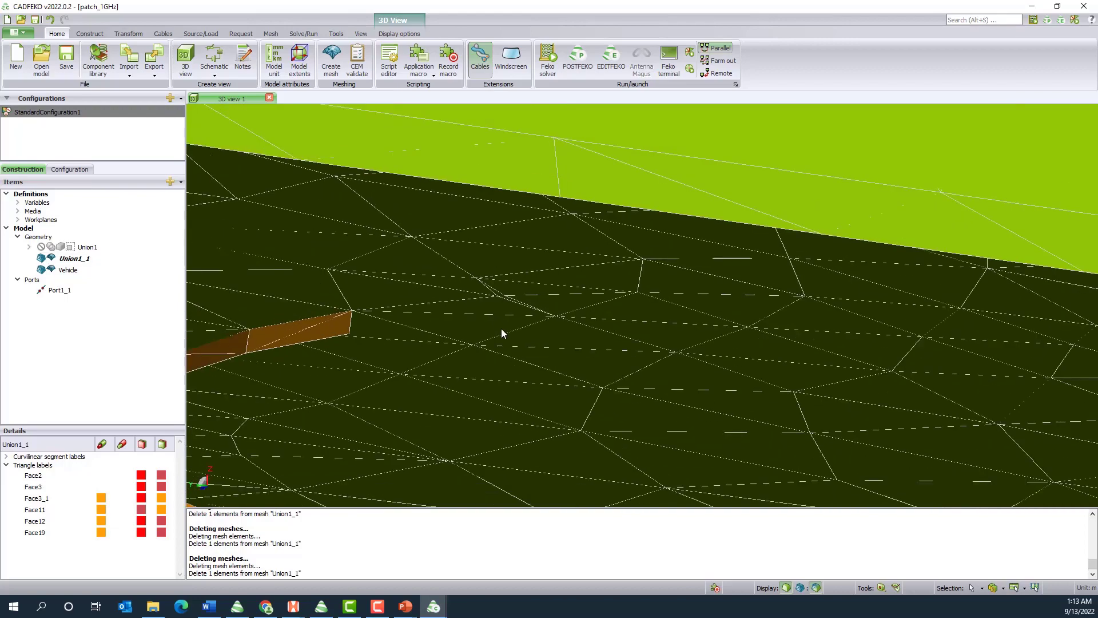
pyautogui.scroll(-1, 309, 329)
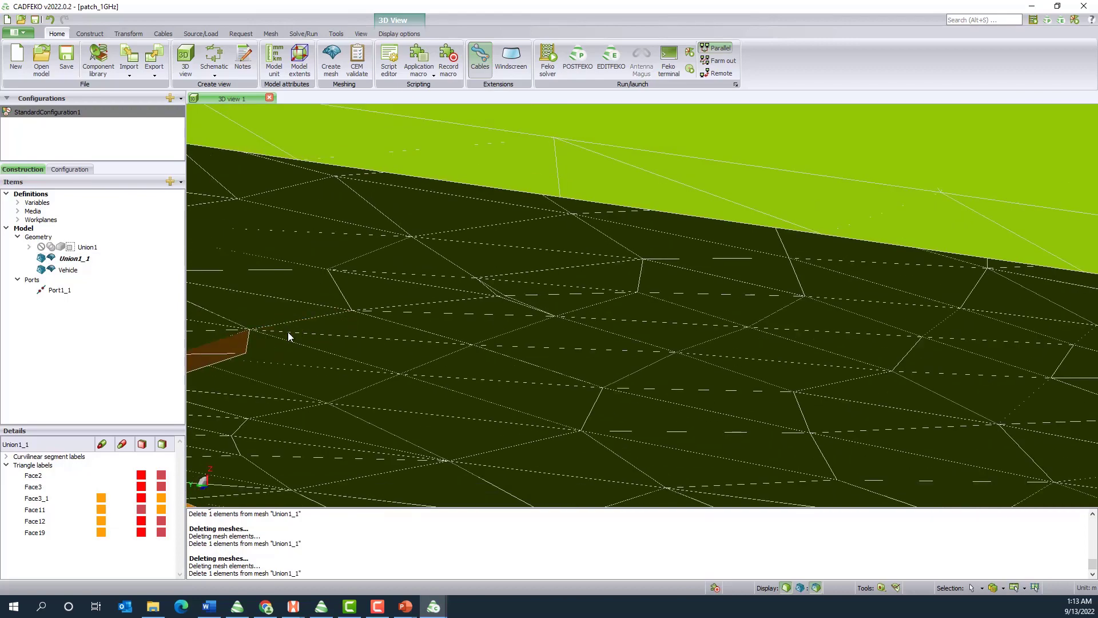
# Continue deleting protruding Union1_1 triangles from the open end of the strip around its curved side beneath the roof
pyautogui.scroll(-3, 287, 331)
pyautogui.scroll(-5, 431, 378)
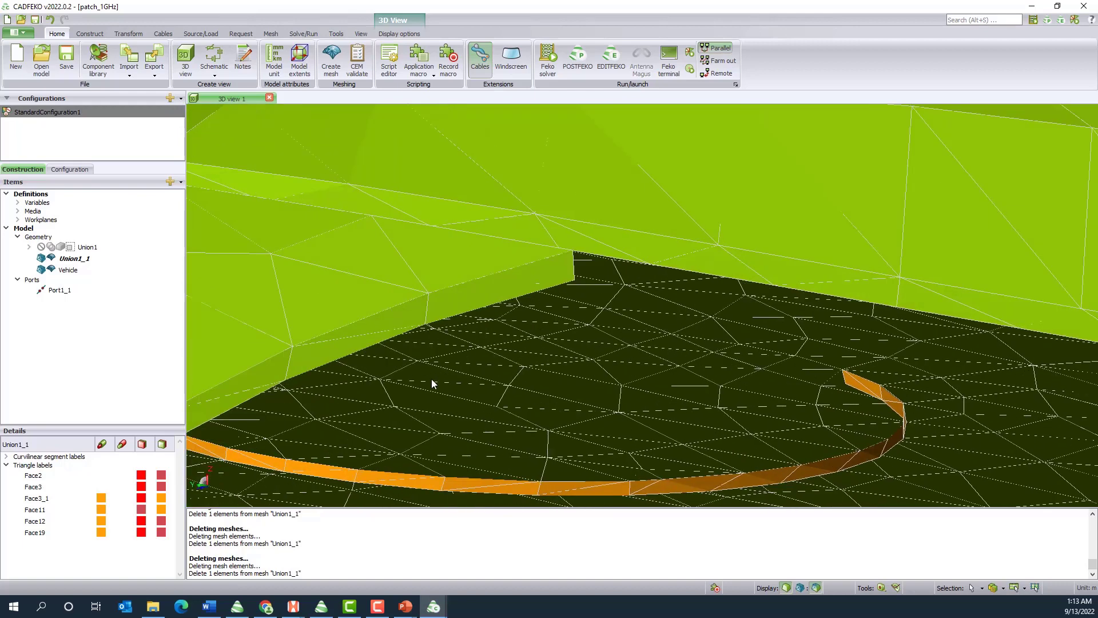
pyautogui.scroll(5, 897, 388)
pyautogui.click(802, 389)
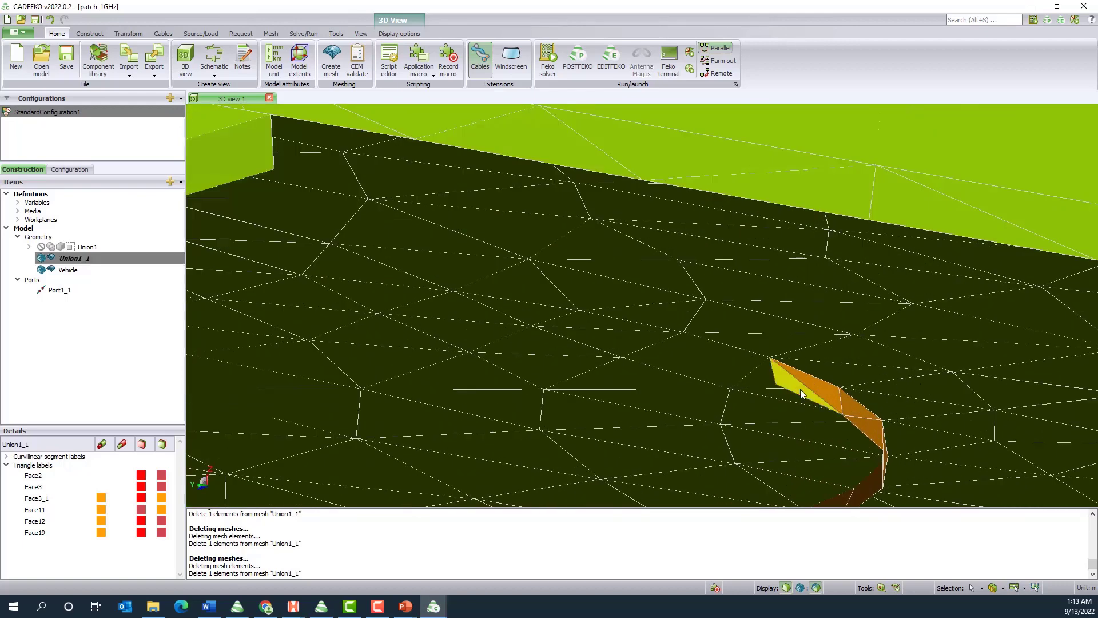
pyautogui.press('Delete')
pyautogui.click(842, 396)
pyautogui.press('Delete')
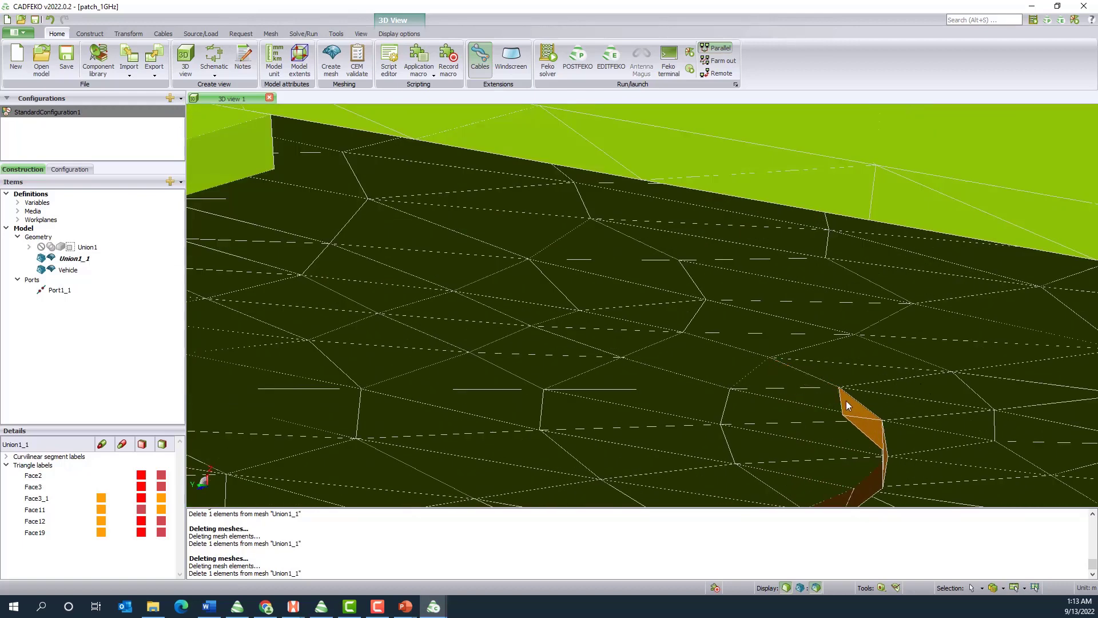
pyautogui.click(846, 400)
pyautogui.press('Delete')
pyautogui.click(860, 423)
pyautogui.press('Delete')
pyautogui.scroll(-4, 783, 396)
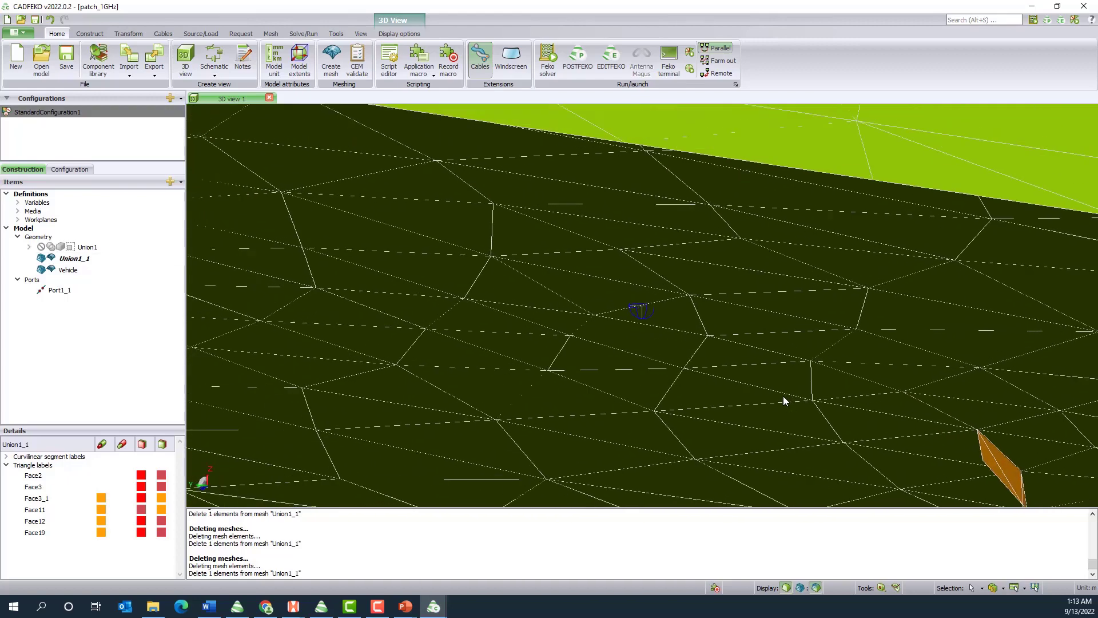
pyautogui.scroll(6, 830, 440)
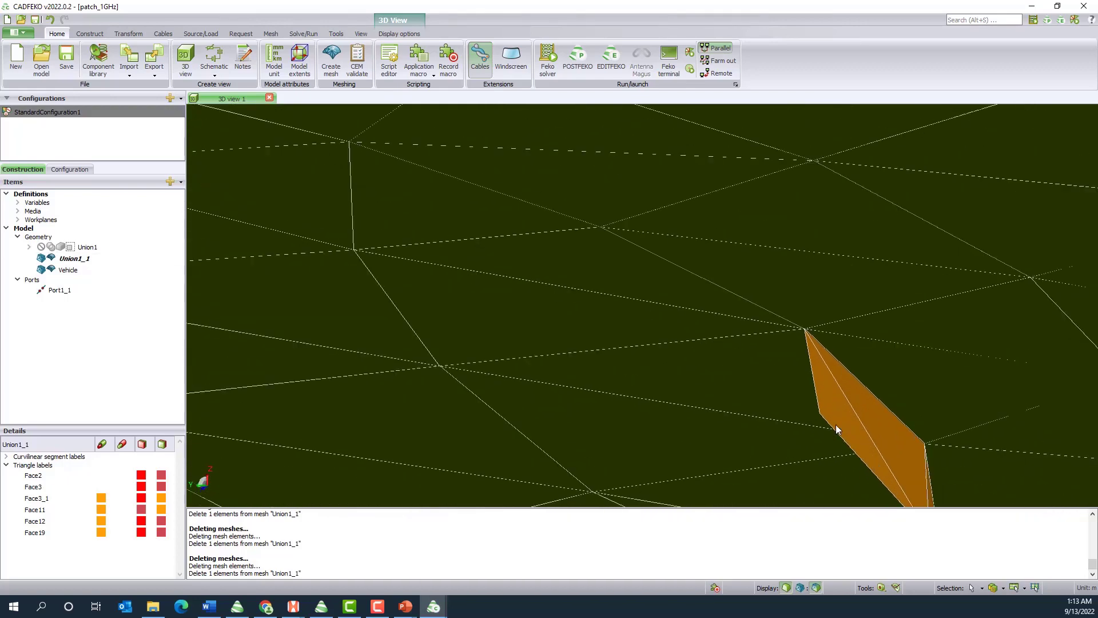
pyautogui.click(836, 425)
pyautogui.press('Delete')
pyautogui.click(881, 425)
pyautogui.press('Delete')
pyautogui.scroll(-1, 866, 410)
pyautogui.moveTo(866, 410); pyautogui.dragTo(697, 397)
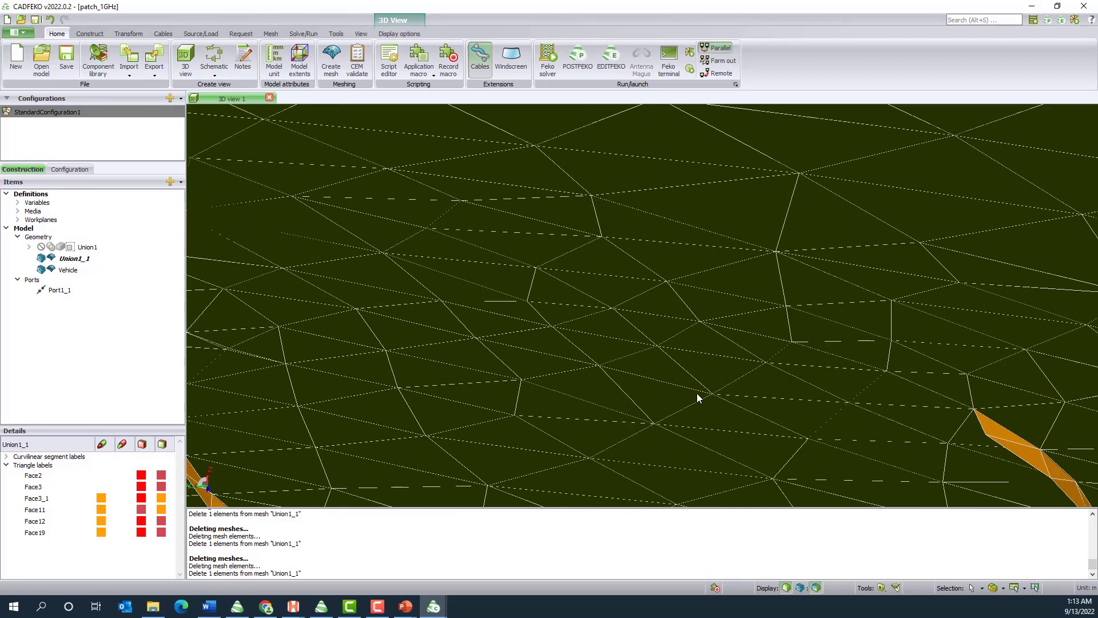
pyautogui.click(992, 430)
pyautogui.press('Delete')
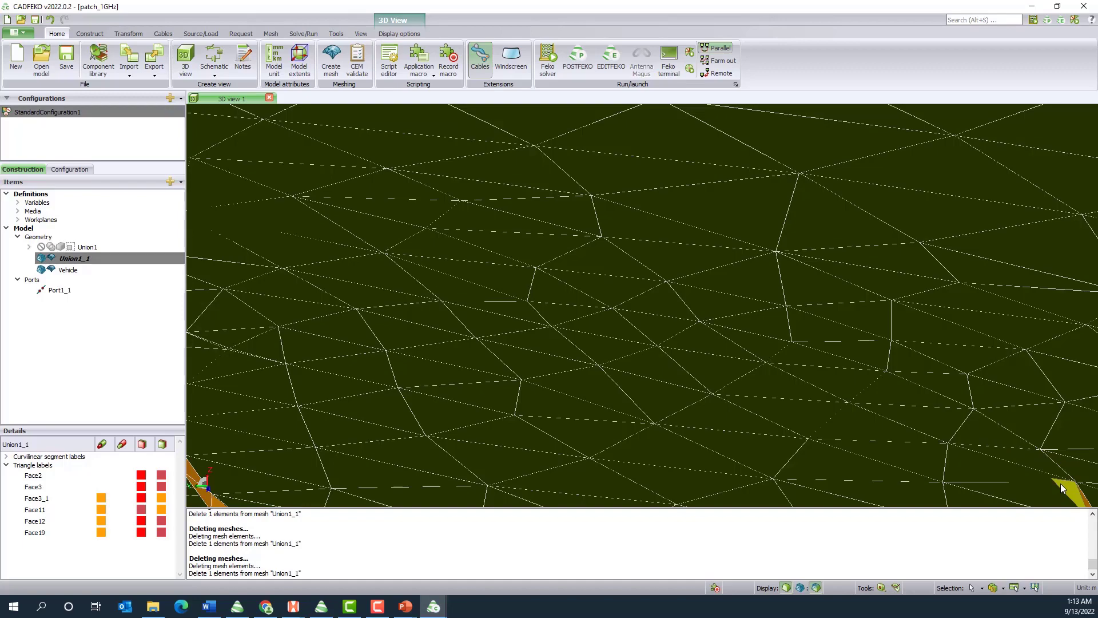
pyautogui.moveTo(1060, 483); pyautogui.dragTo(974, 428)
pyautogui.scroll(-5, 747, 410)
pyautogui.scroll(8, 907, 446)
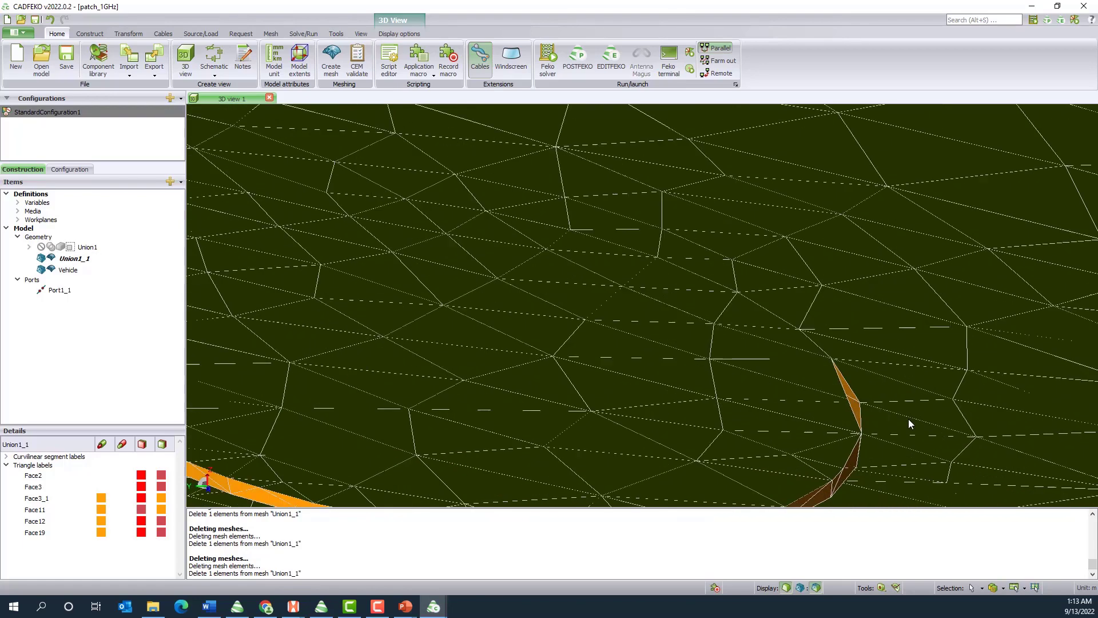
pyautogui.click(815, 372)
pyautogui.press('Delete')
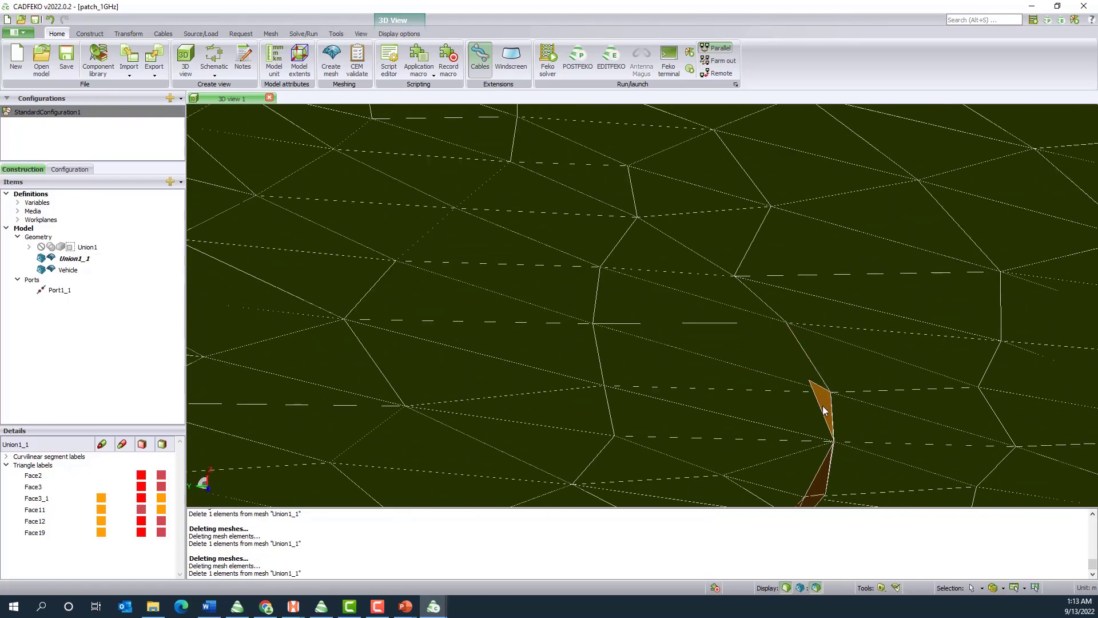
# Delete the Union1_1 triangles around the remaining curved end of the rim strip beneath the car roof
pyautogui.moveTo(840, 463); pyautogui.dragTo(753, 447)
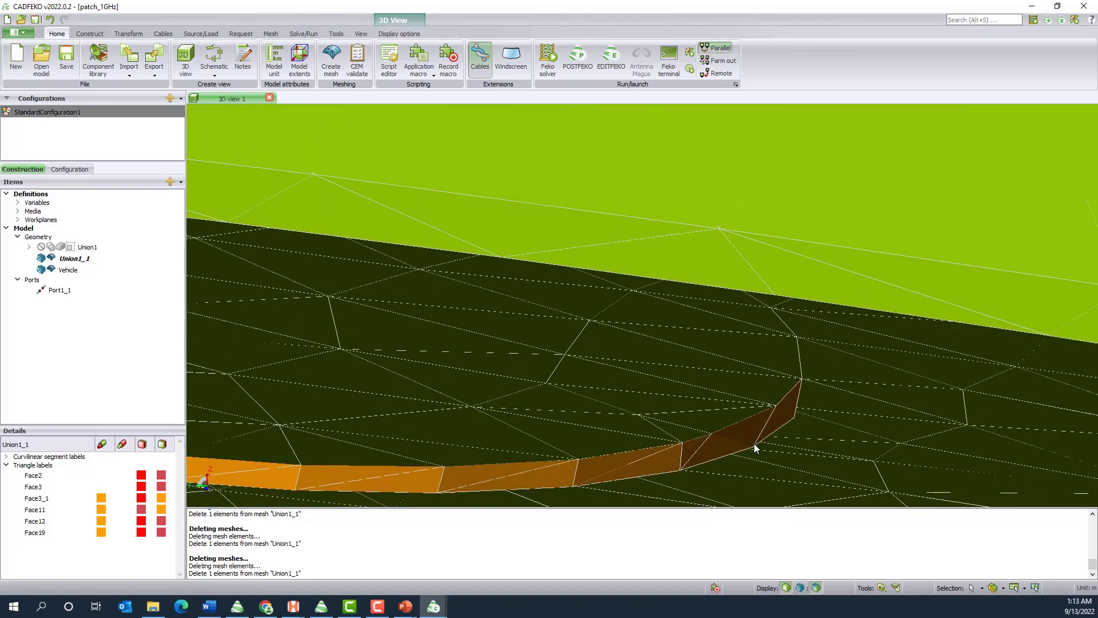
pyautogui.click(735, 439)
pyautogui.press('Delete')
pyautogui.click(781, 424)
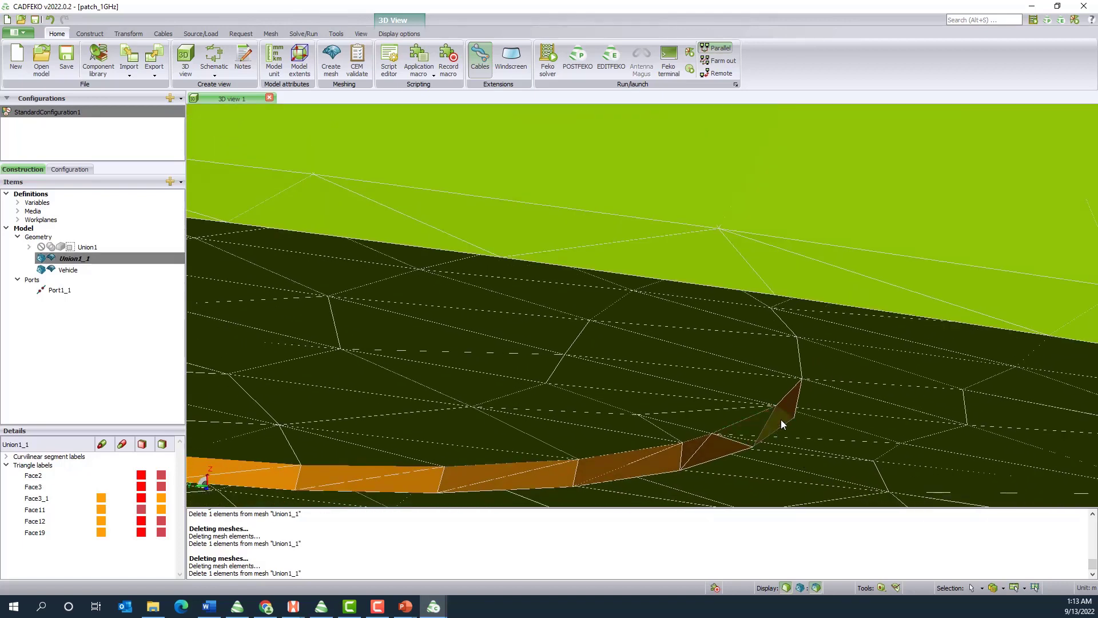
pyautogui.press('Delete')
pyautogui.click(795, 409)
pyautogui.press('Delete')
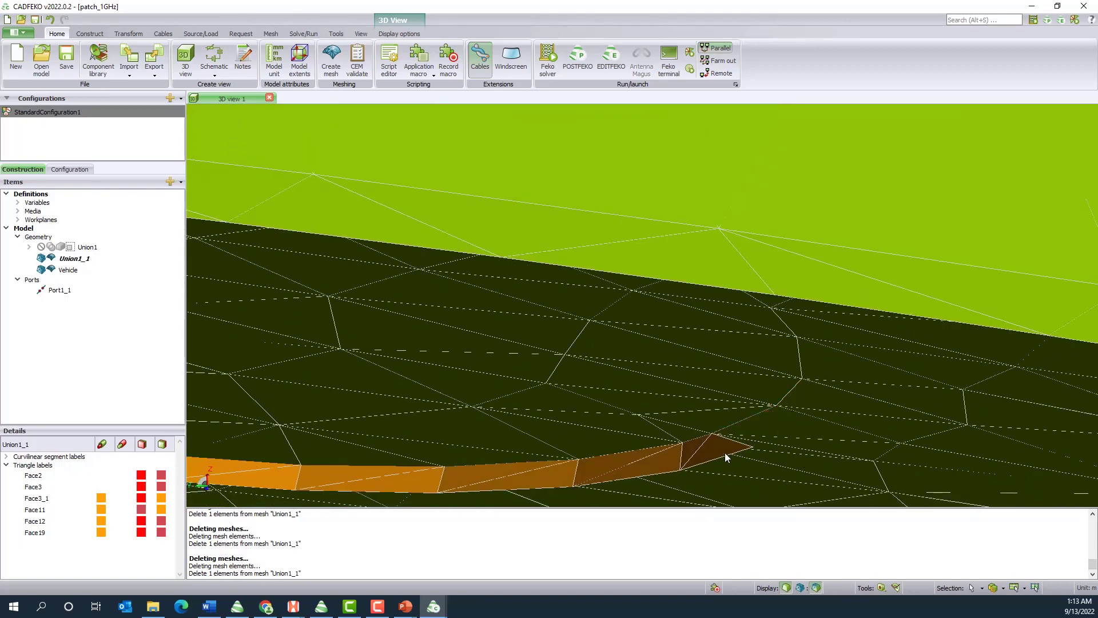
# Delete the adjoining darker Union1_1 strip triangles, working from the curved end toward the flatter part of the arc
pyautogui.click(726, 451)
pyautogui.press('Delete')
pyautogui.click(692, 450)
pyautogui.press('Delete')
pyautogui.click(665, 461)
pyautogui.press('Delete')
pyautogui.click(622, 461)
pyautogui.press('Delete')
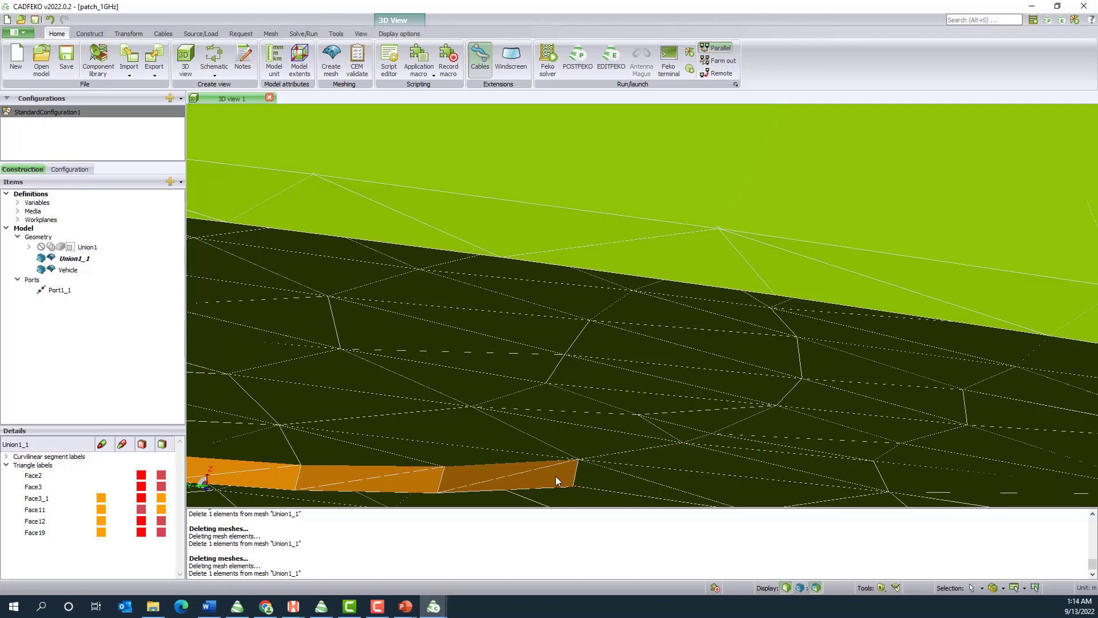
# Delete the Union1_1 triangles along the flatter middle stretch of the strip, including the slivers left between neighbouring pairs
pyautogui.click(482, 485)
pyautogui.press('Delete')
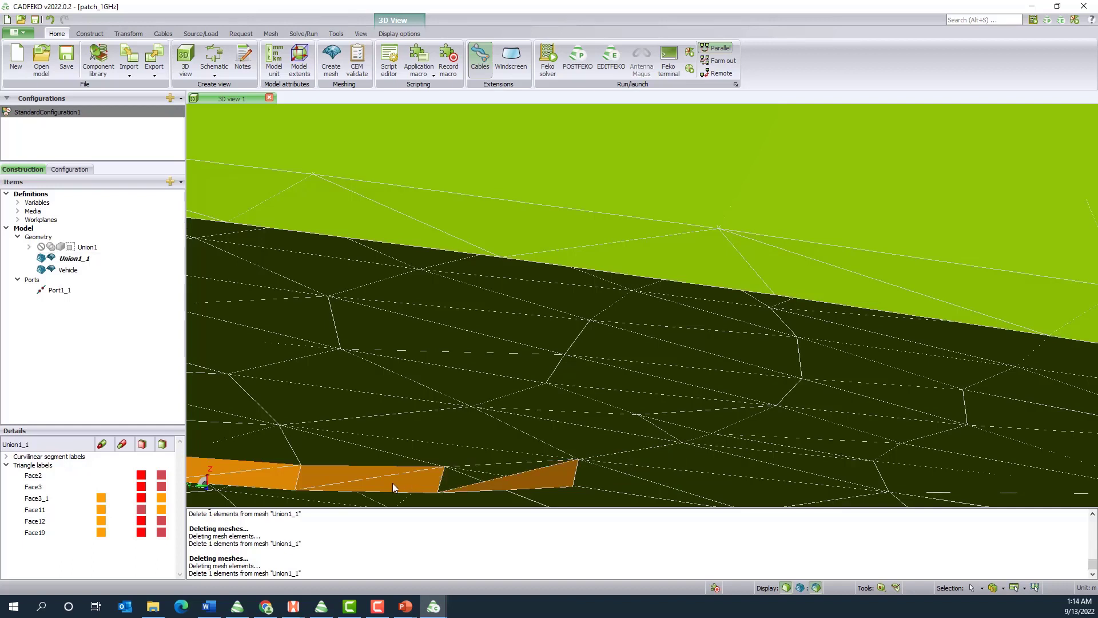
pyautogui.click(392, 483)
pyautogui.press('Delete')
pyautogui.click(548, 480)
pyautogui.press('Delete')
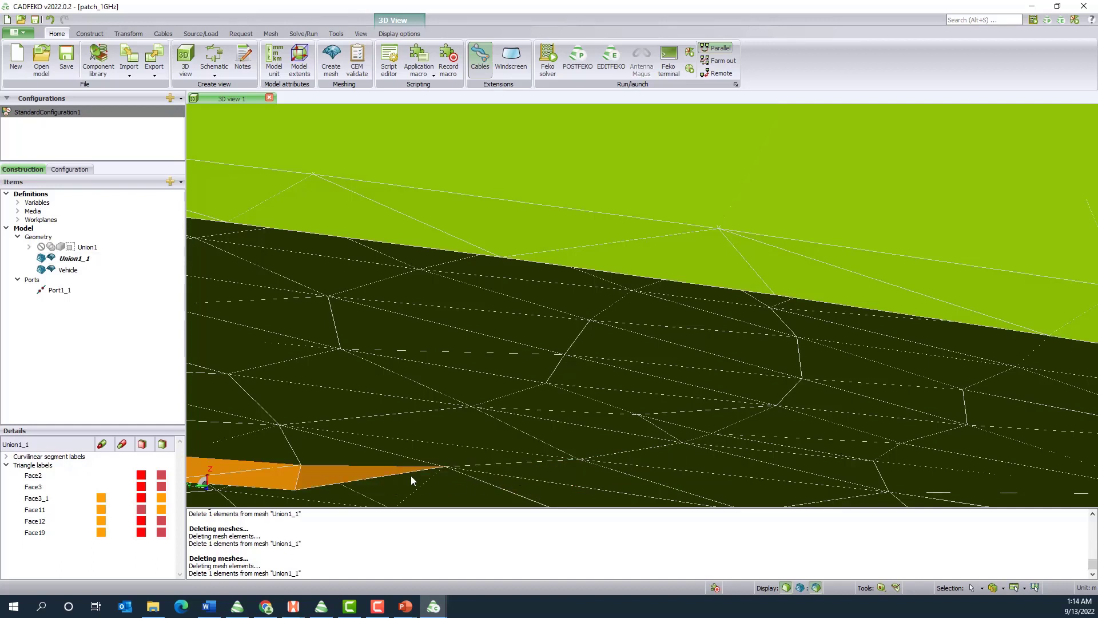
pyautogui.click(349, 475)
pyautogui.press('Delete')
pyautogui.click(276, 475)
pyautogui.press('Delete')
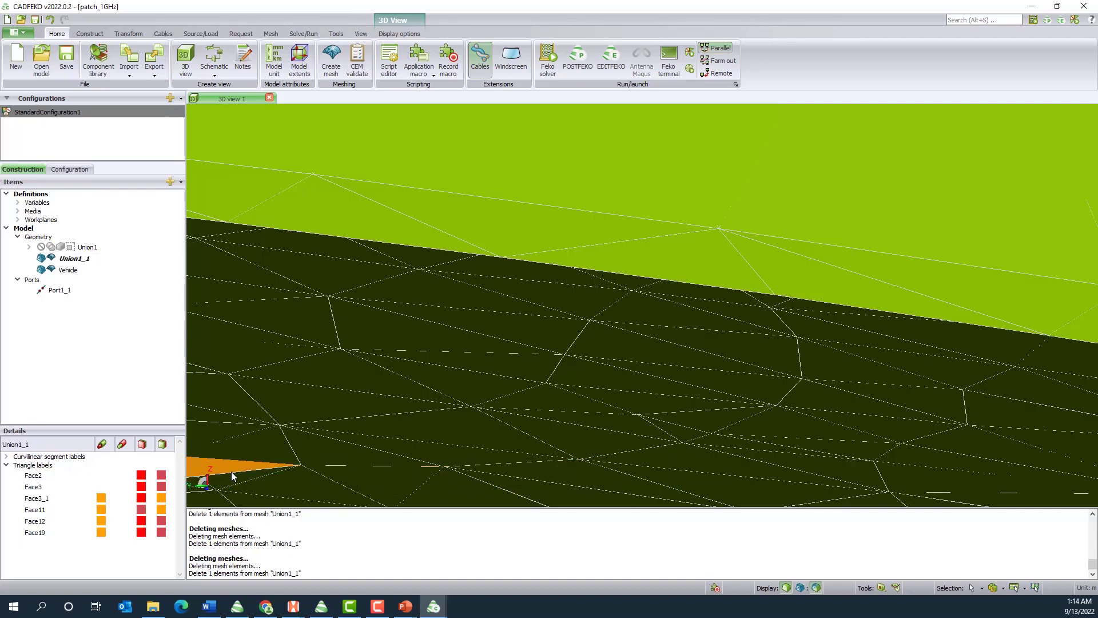
pyautogui.click(232, 466)
pyautogui.press('Delete')
# Delete the Union1_1 triangles at the open end of the remaining orange half of the strip under the roof
pyautogui.scroll(-6, 602, 408)
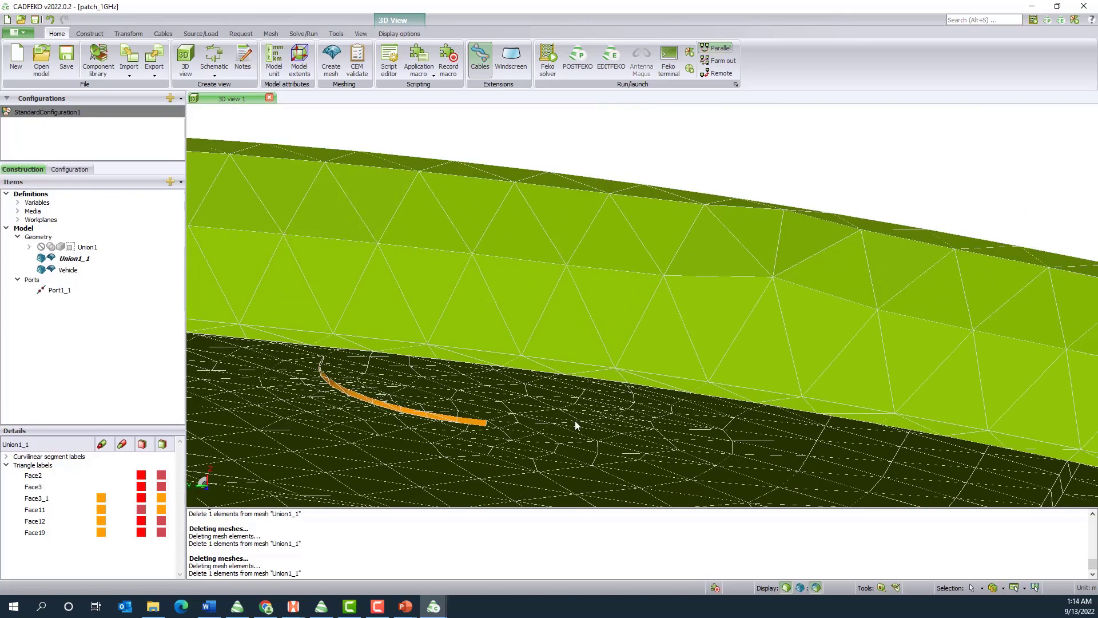
pyautogui.scroll(3, 337, 415)
pyautogui.scroll(5, 629, 425)
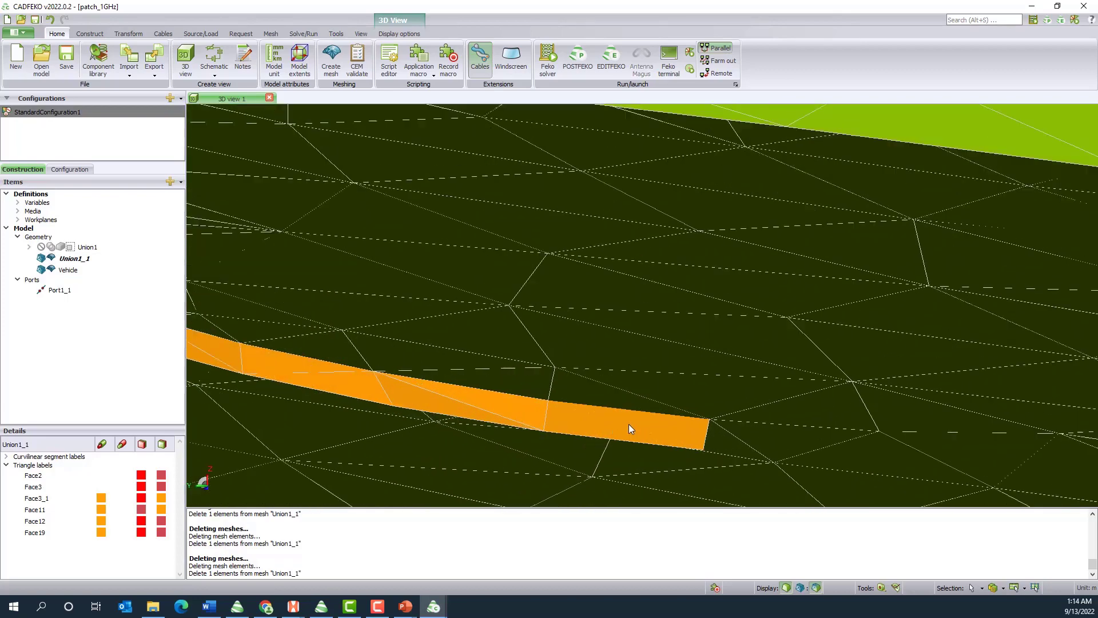
pyautogui.click(651, 442)
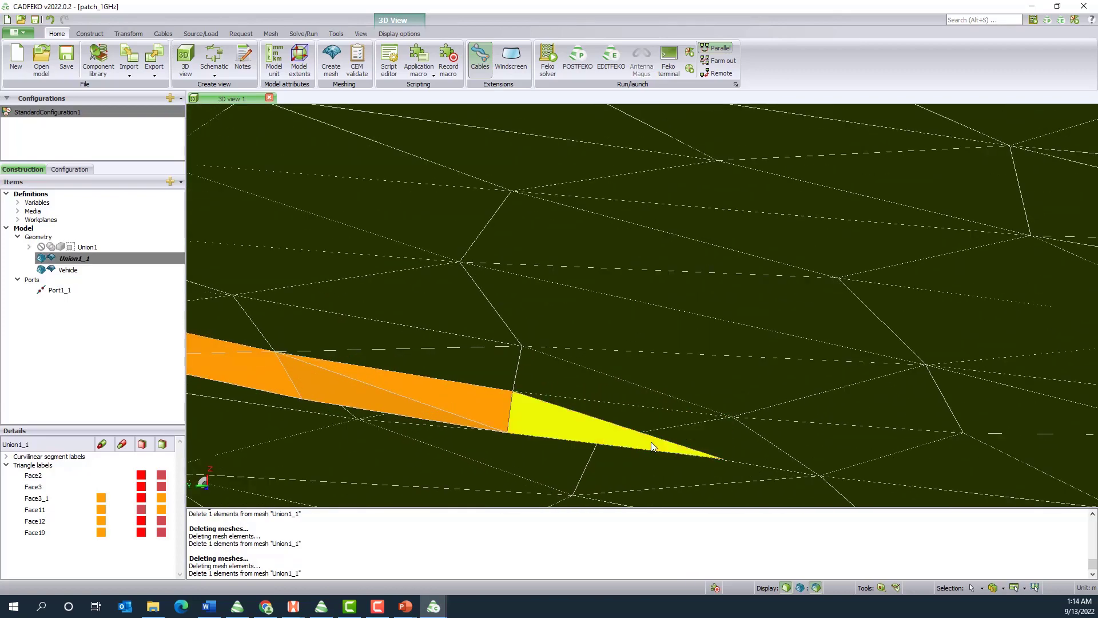
pyautogui.press('Delete')
pyautogui.click(477, 407)
pyautogui.press('Delete')
pyautogui.click(435, 417)
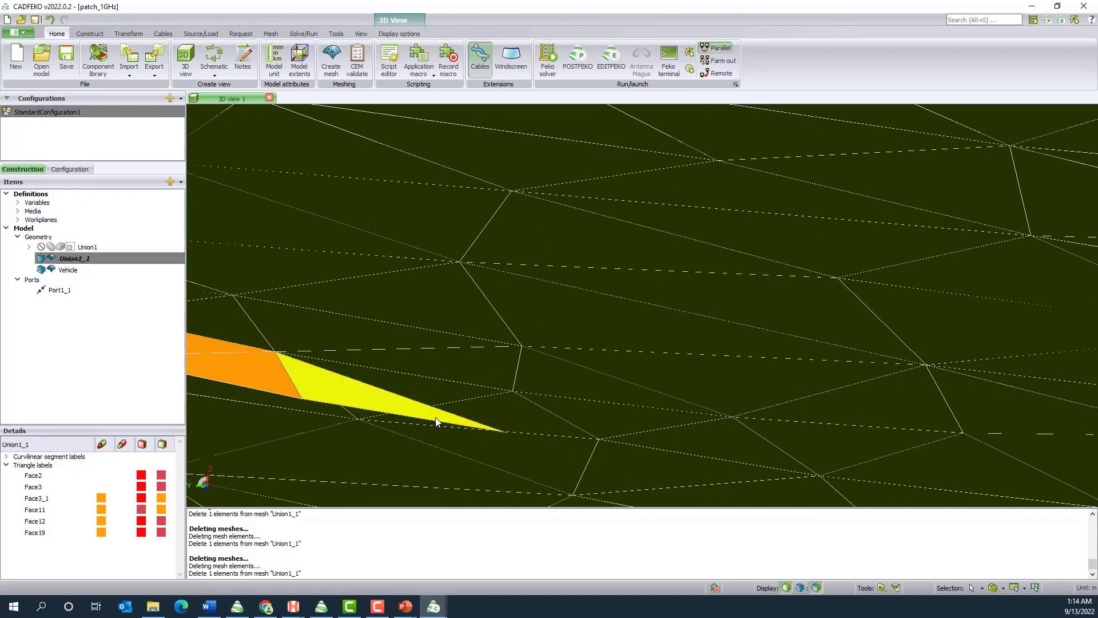
pyautogui.press('Delete')
# Continue removing Union1_1 triangles one by one along the remaining half strip toward its far bend
pyautogui.click(262, 379)
pyautogui.scroll(-4, 654, 379)
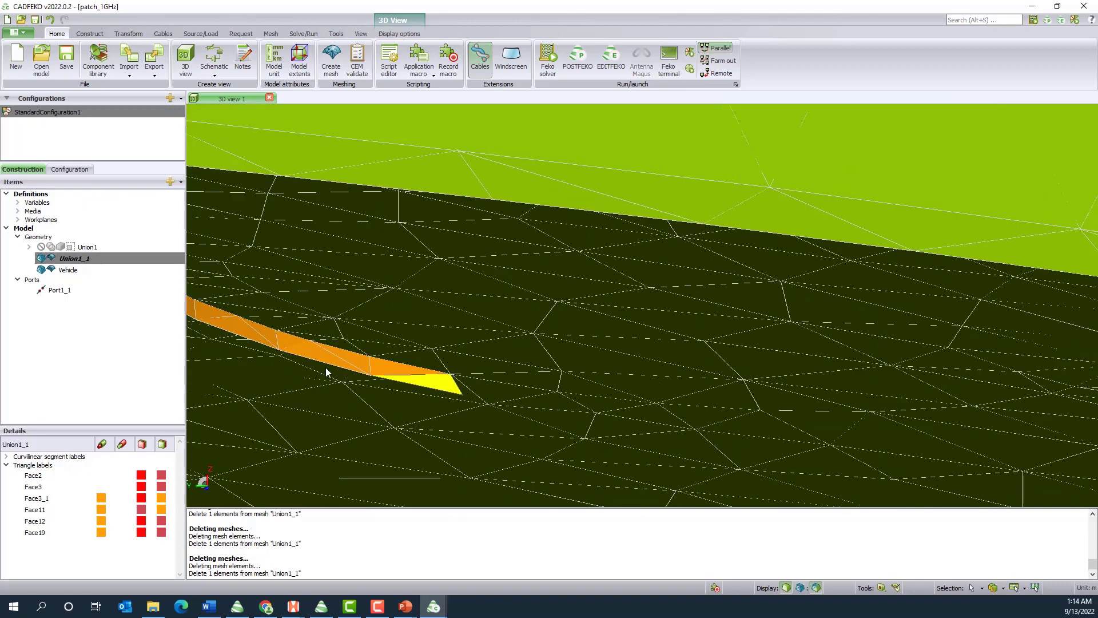
pyautogui.scroll(2, 327, 372)
pyautogui.press('Delete')
pyautogui.click(410, 382)
pyautogui.press('Delete')
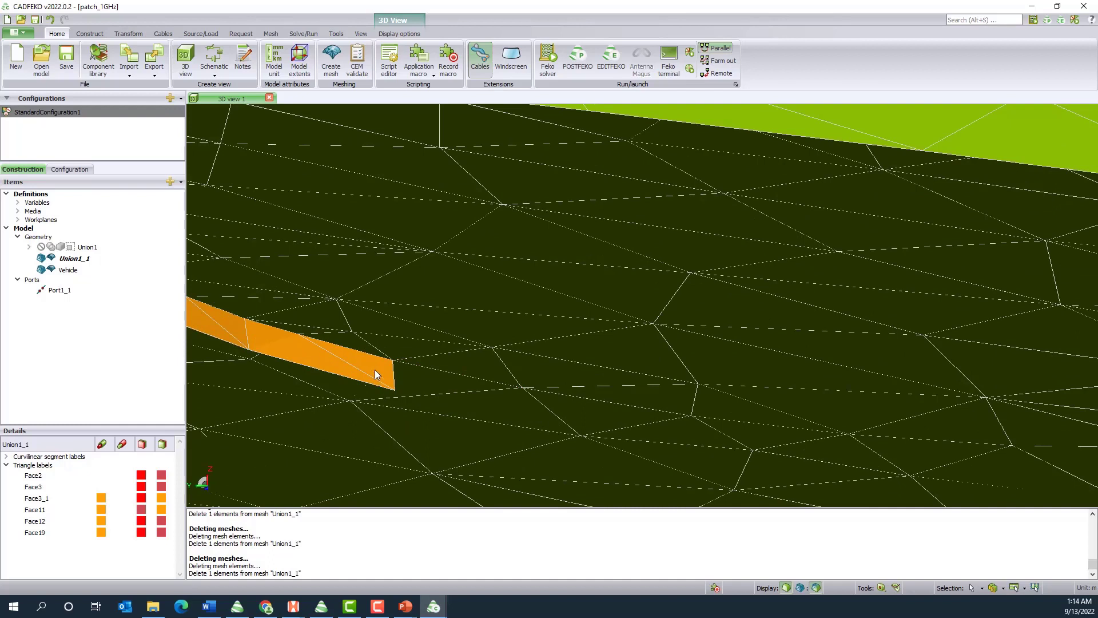
pyautogui.click(349, 371)
pyautogui.press('Delete')
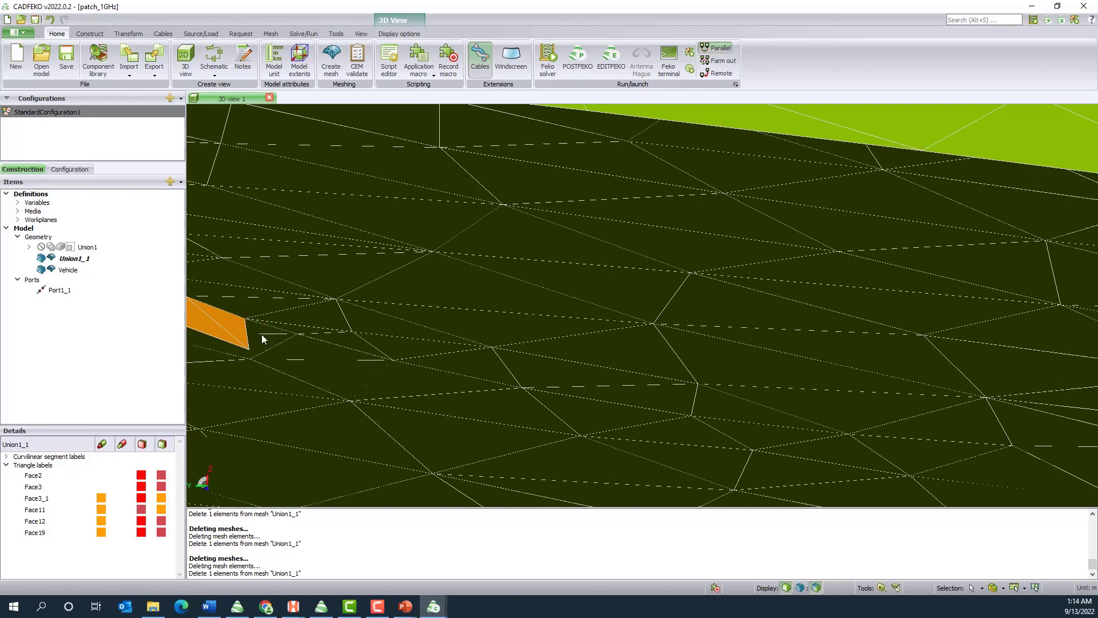
pyautogui.click(231, 329)
pyautogui.press('Delete')
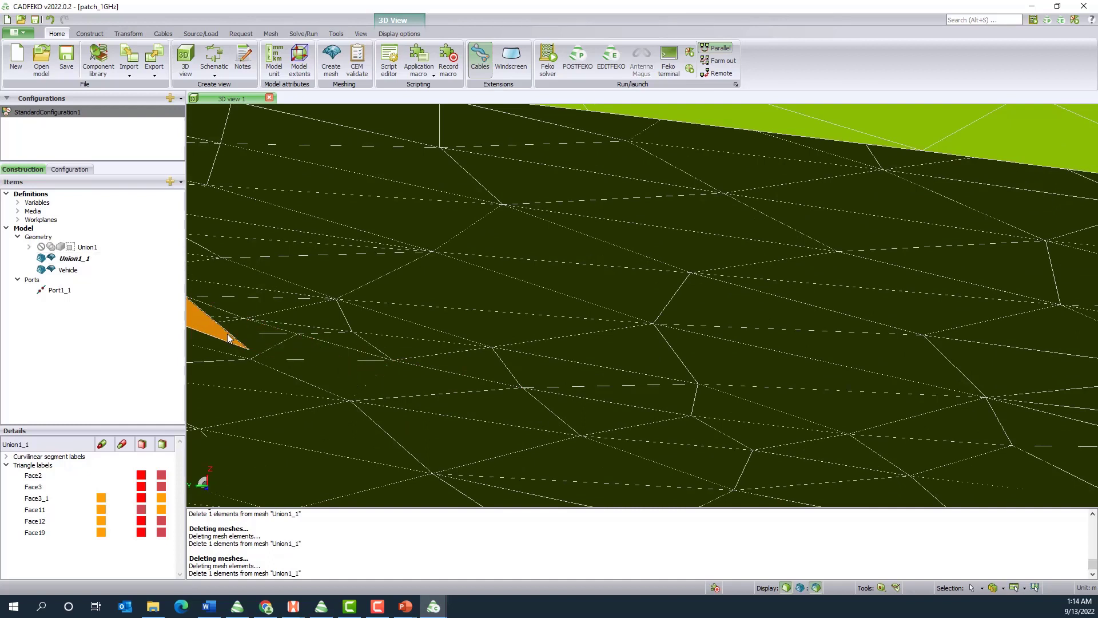
pyautogui.click(227, 334)
pyautogui.press('Delete')
# Delete the Union1_1 strip triangles leading into the far bend, up to the last narrow pieces
pyautogui.scroll(-5, 438, 379)
pyautogui.scroll(2, 309, 339)
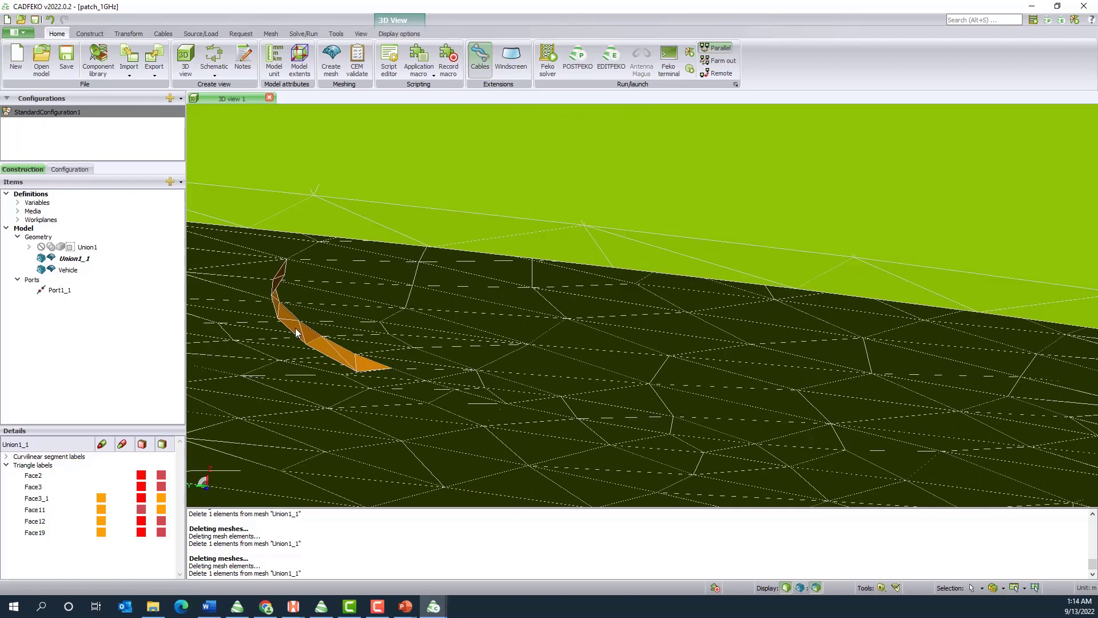
pyautogui.scroll(4, 351, 362)
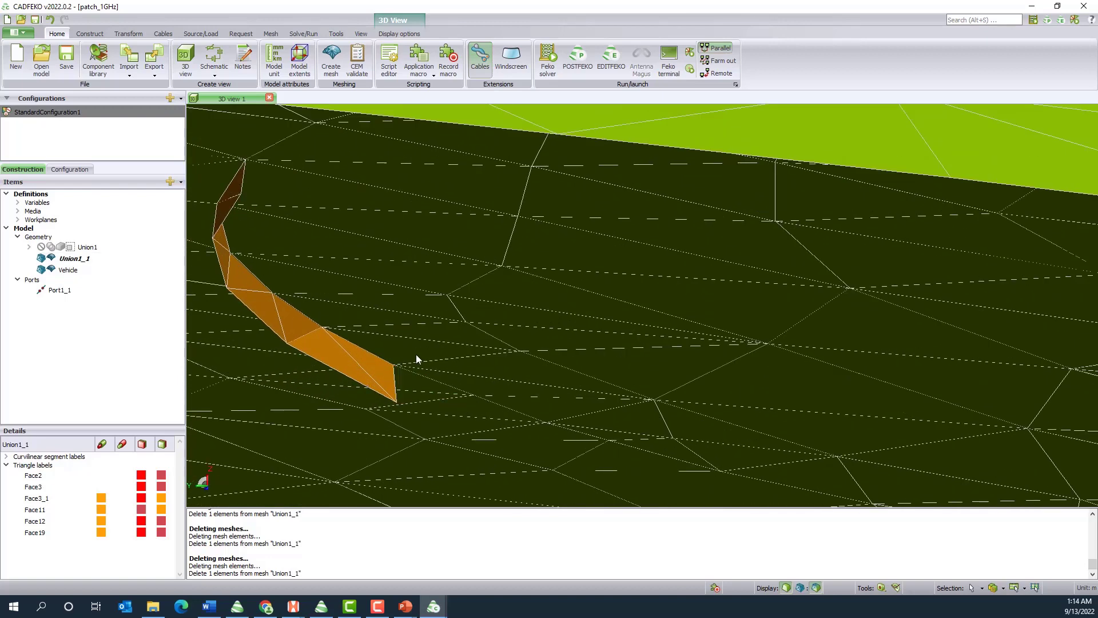
pyautogui.click(377, 368)
pyautogui.press('Delete')
pyautogui.click(350, 366)
pyautogui.press('Delete')
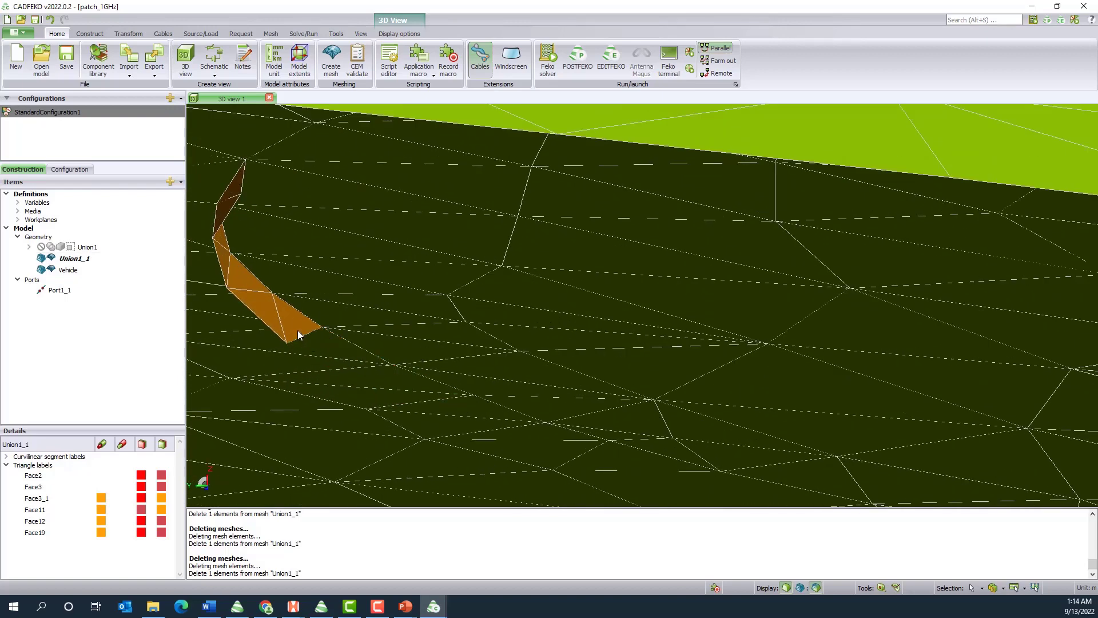
pyautogui.click(297, 329)
pyautogui.press('Delete')
pyautogui.click(270, 325)
pyautogui.press('Delete')
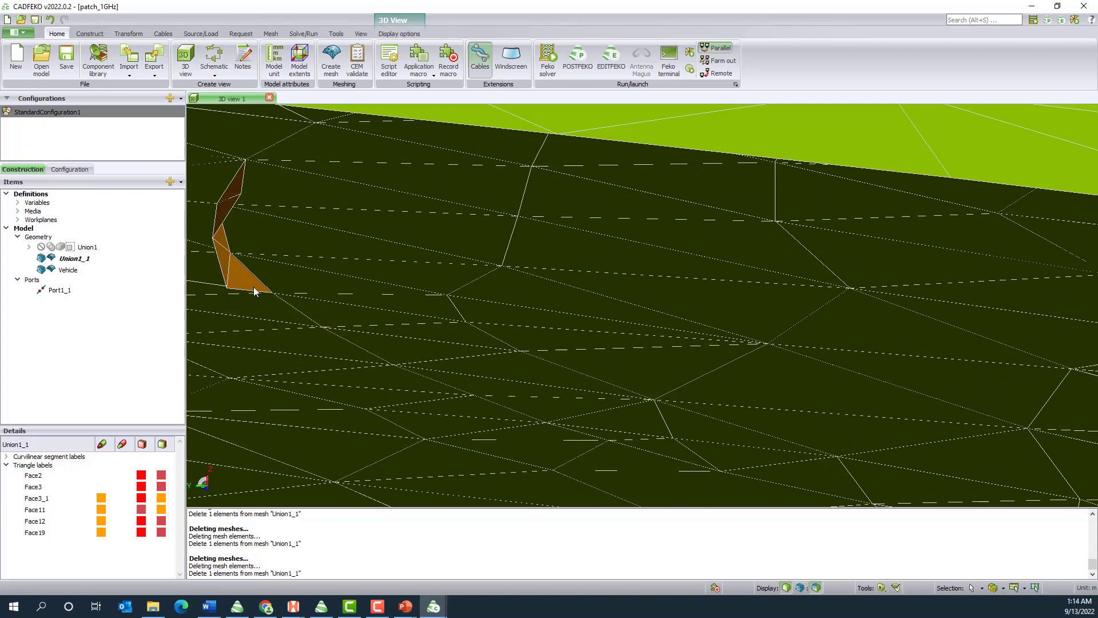
pyautogui.click(255, 290)
pyautogui.press('Delete')
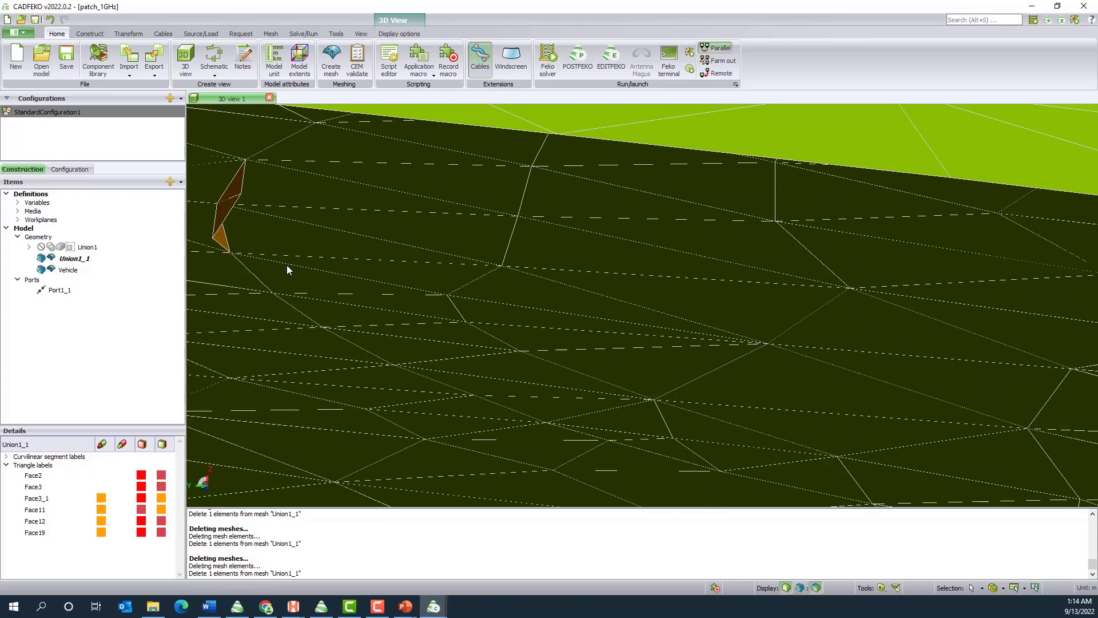
# Delete the last dark Union1_1 triangles at the far end of the strip beneath the roof
pyautogui.moveTo(286, 265); pyautogui.dragTo(348, 257)
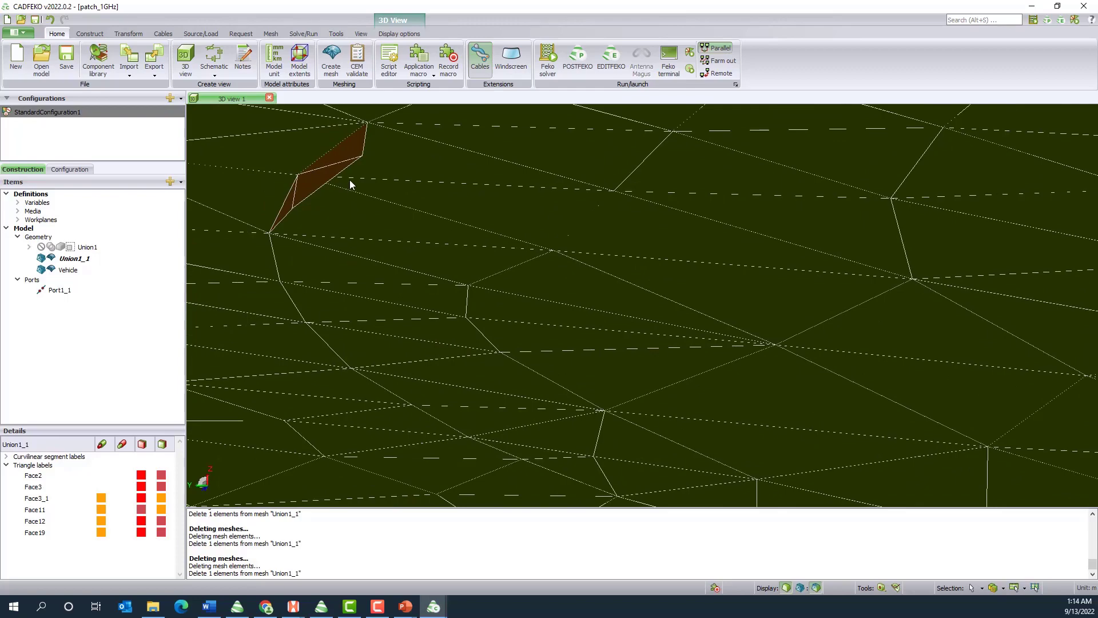
pyautogui.click(349, 150)
pyautogui.press('Delete')
pyautogui.click(330, 170)
pyautogui.press('Delete')
pyautogui.click(288, 205)
pyautogui.press('Delete')
pyautogui.moveTo(290, 205); pyautogui.dragTo(483, 292)
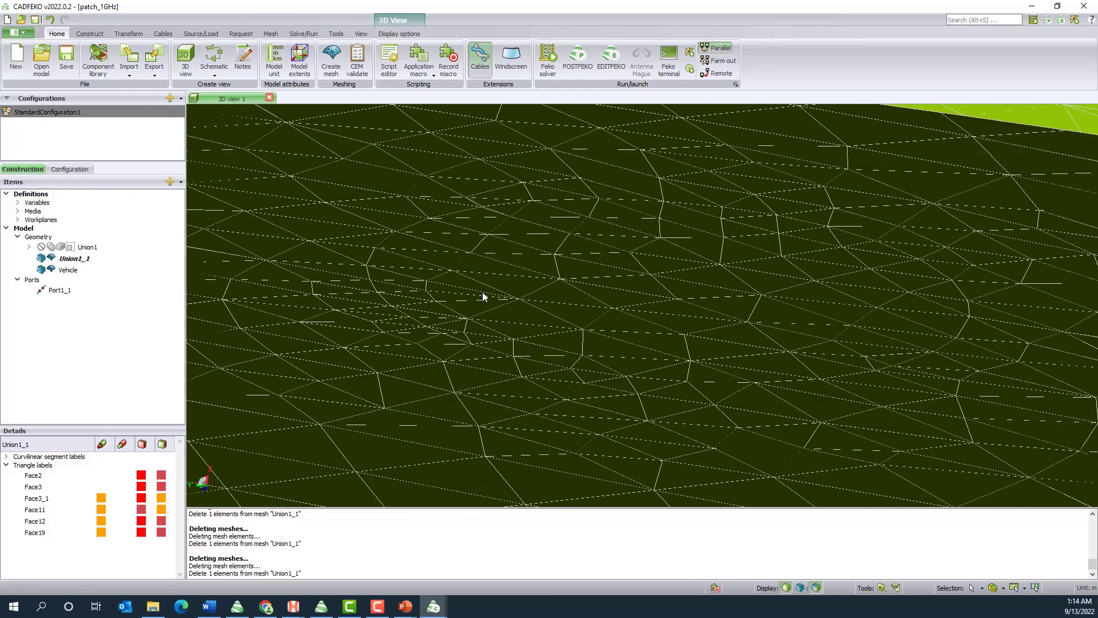
# Set the solver settings to solve the model with the multilevel fast multipole method (MLFMM)
pyautogui.scroll(-10, 524, 307)
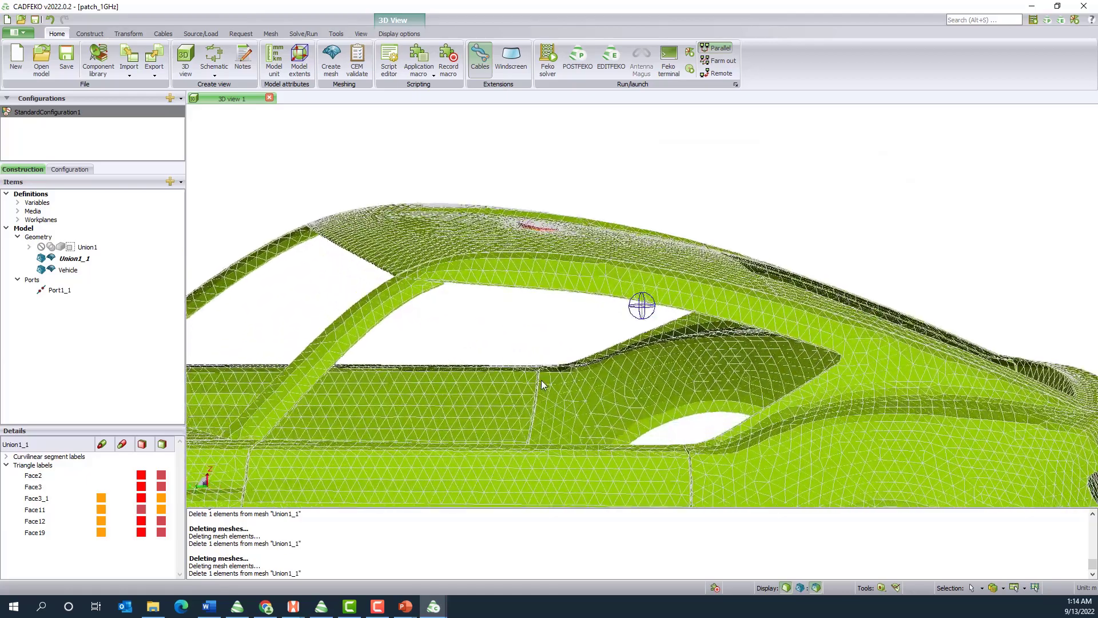
pyautogui.moveTo(541, 380); pyautogui.dragTo(418, 431)
pyautogui.scroll(-6, 504, 398)
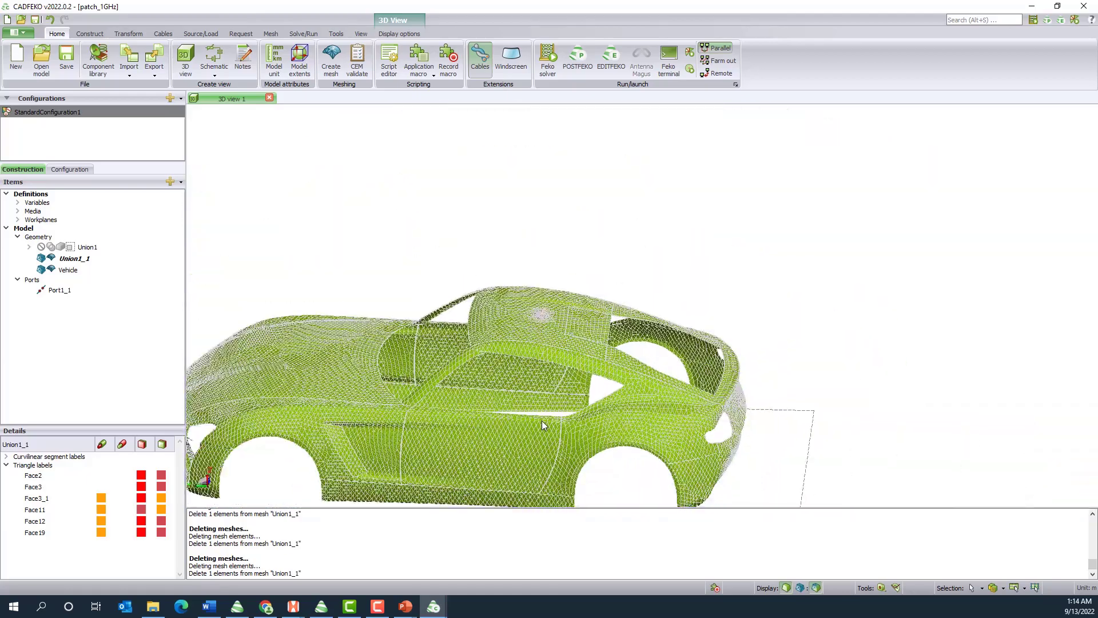
pyautogui.scroll(-2, 542, 425)
pyautogui.scroll(2, 544, 424)
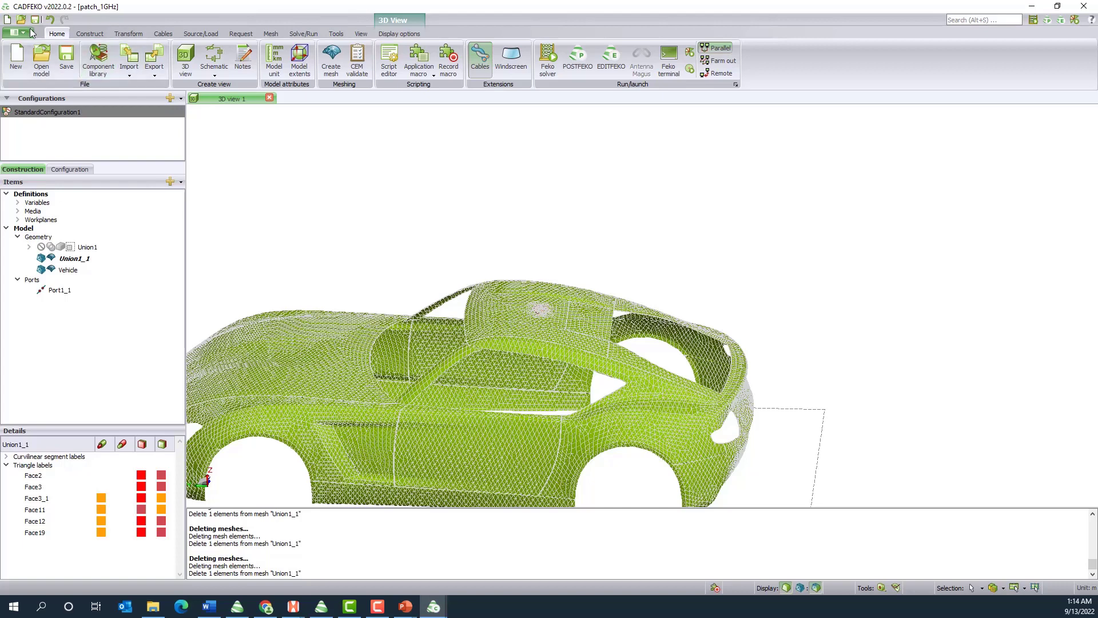
pyautogui.click(315, 34)
pyautogui.click(148, 58)
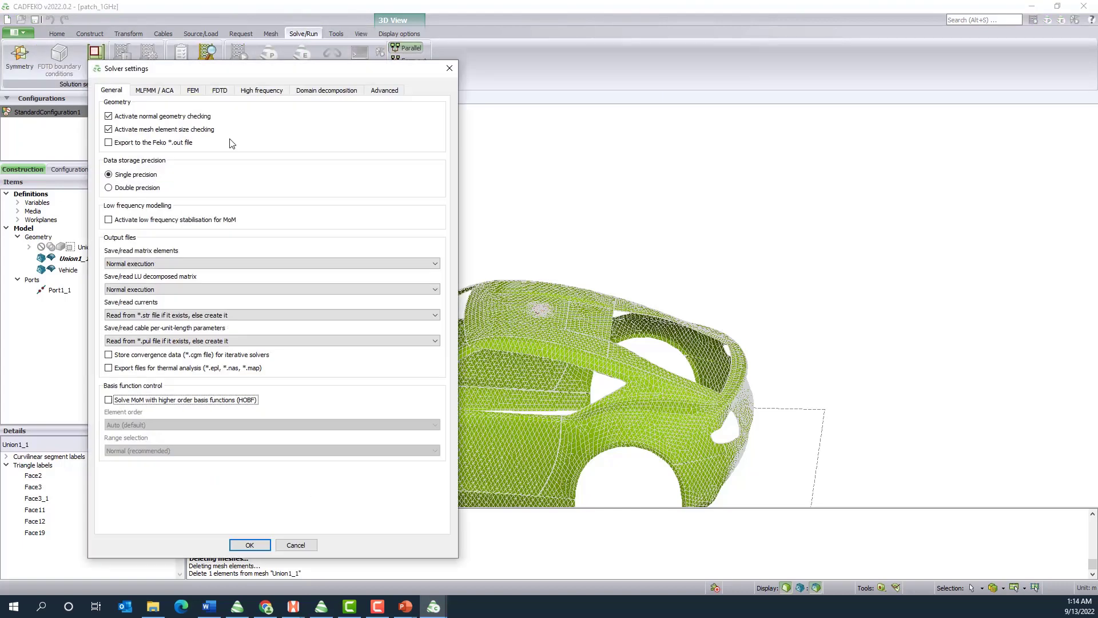
pyautogui.click(153, 93)
pyautogui.click(149, 122)
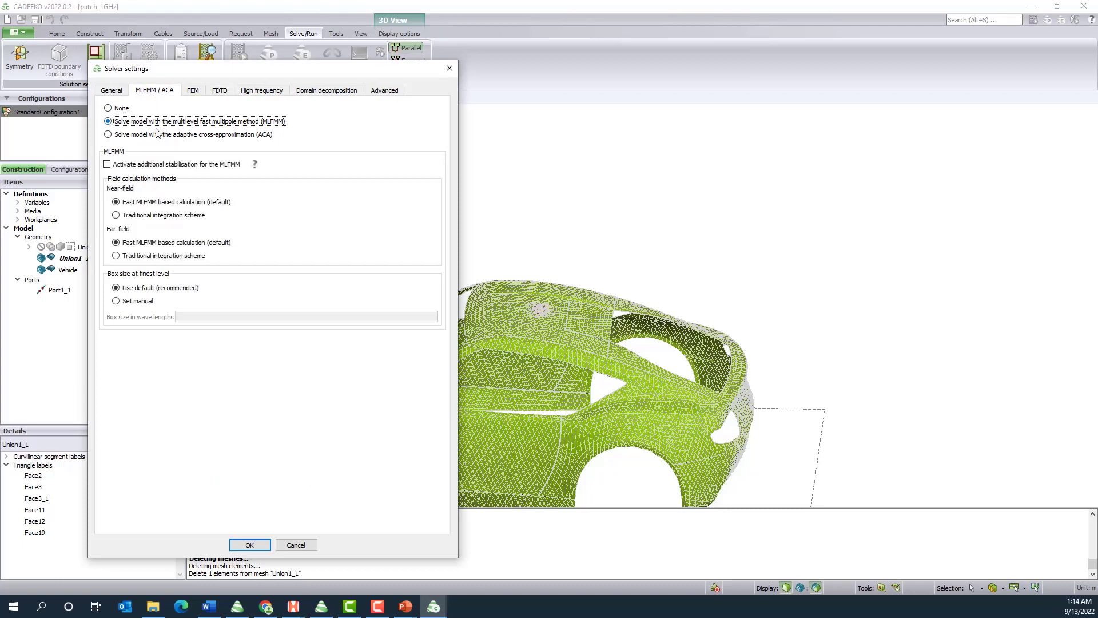
pyautogui.click(266, 551)
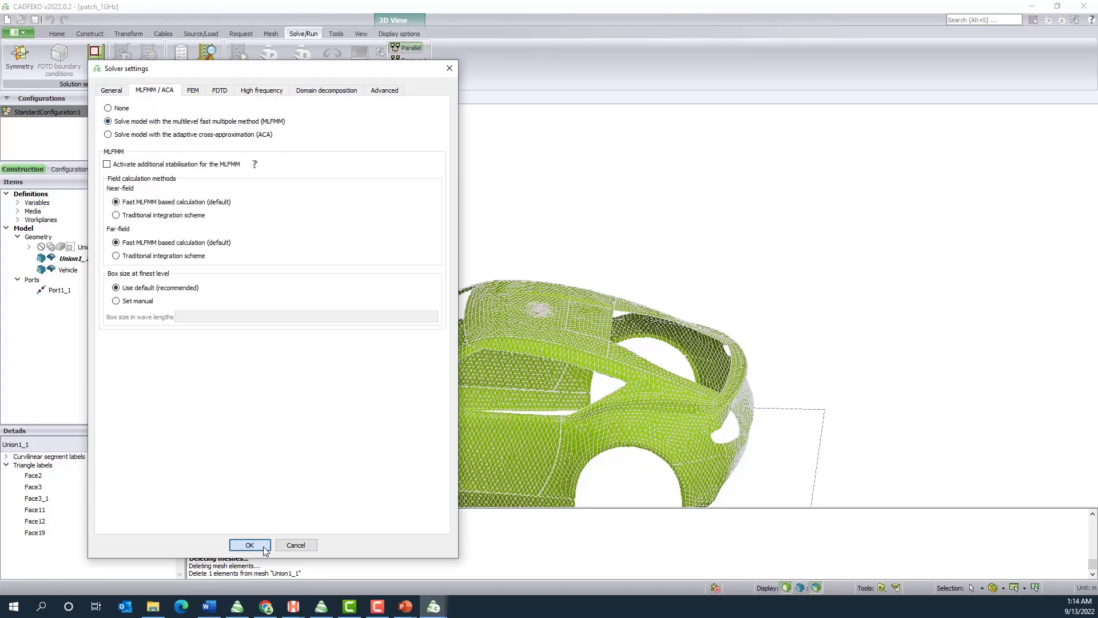
# Save the project in the Demo folder under the new name Antenna_Placed_ready_to_run
pyautogui.click(27, 36)
pyautogui.click(40, 121)
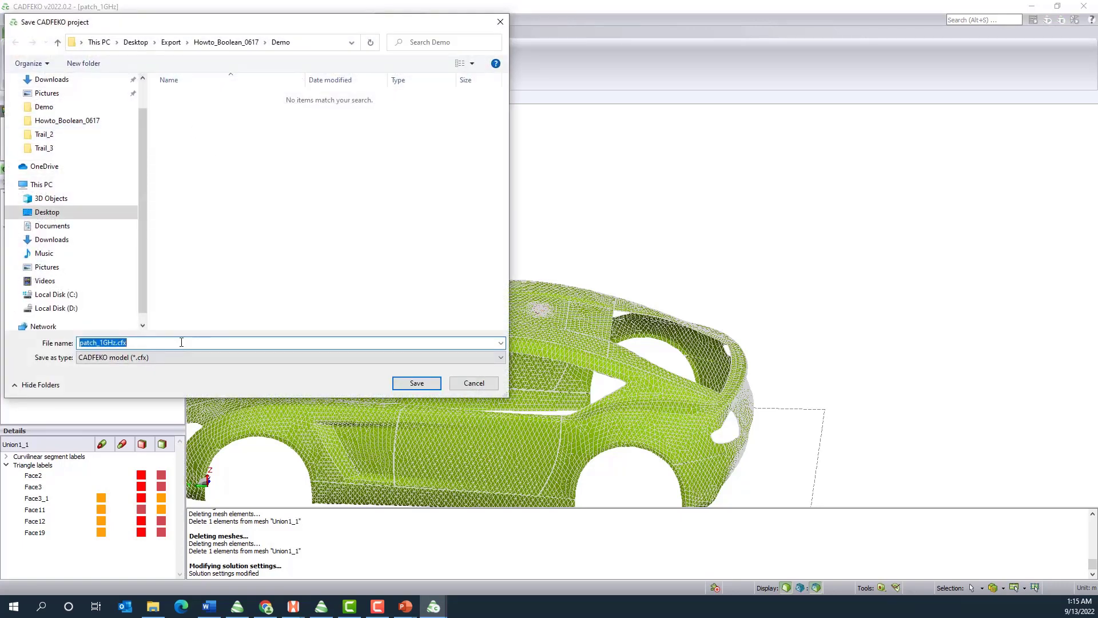
pyautogui.write('Antenna_Placed_ready_to_run')
pyautogui.press('Return')
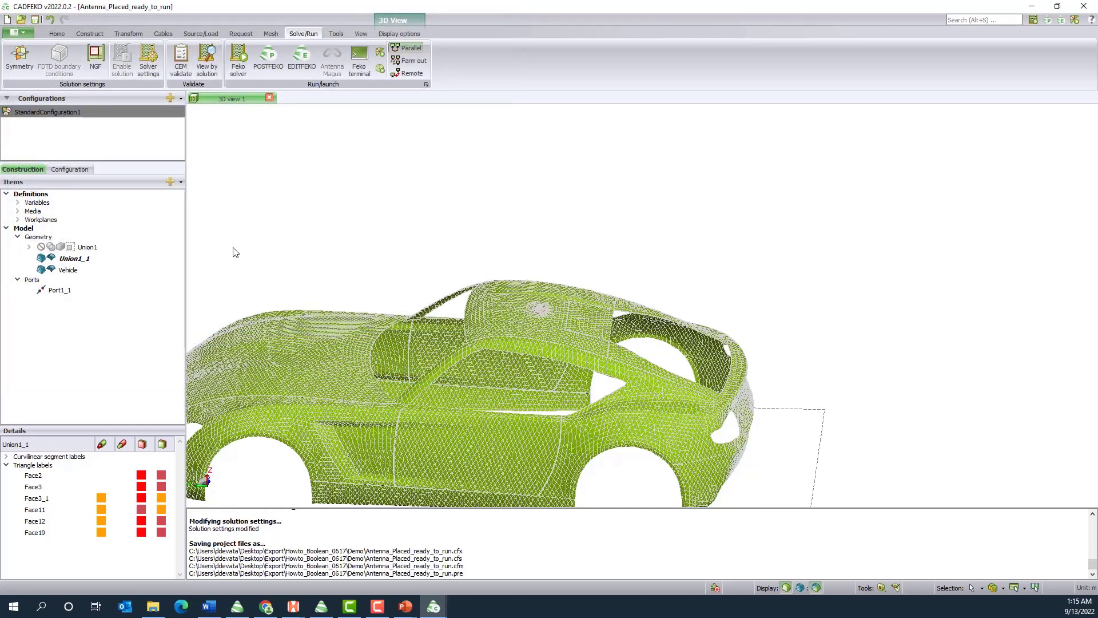
# Run the Feko solver on the saved model and minimise its progress window along with CADFEKO
pyautogui.click(235, 75)
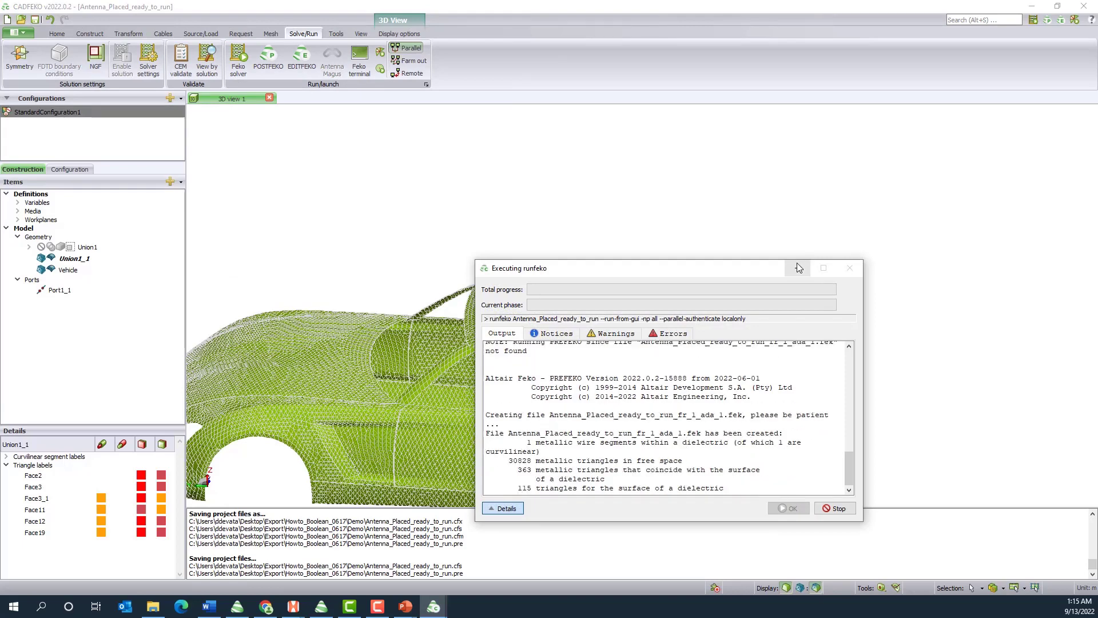
pyautogui.click(798, 267)
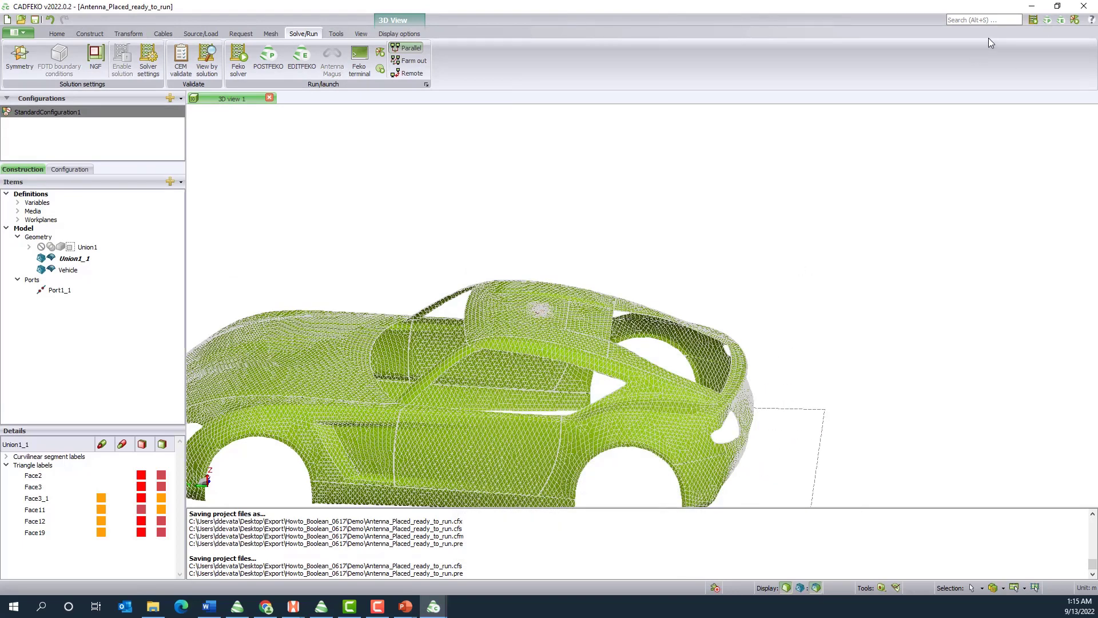
pyautogui.click(1034, 8)
# Switch to the PowerPoint presentation "4. Hypermesh for FEKO Users" and show slide 4 with the far-field and reflection coefficient plots
pyautogui.moveTo(404, 604)
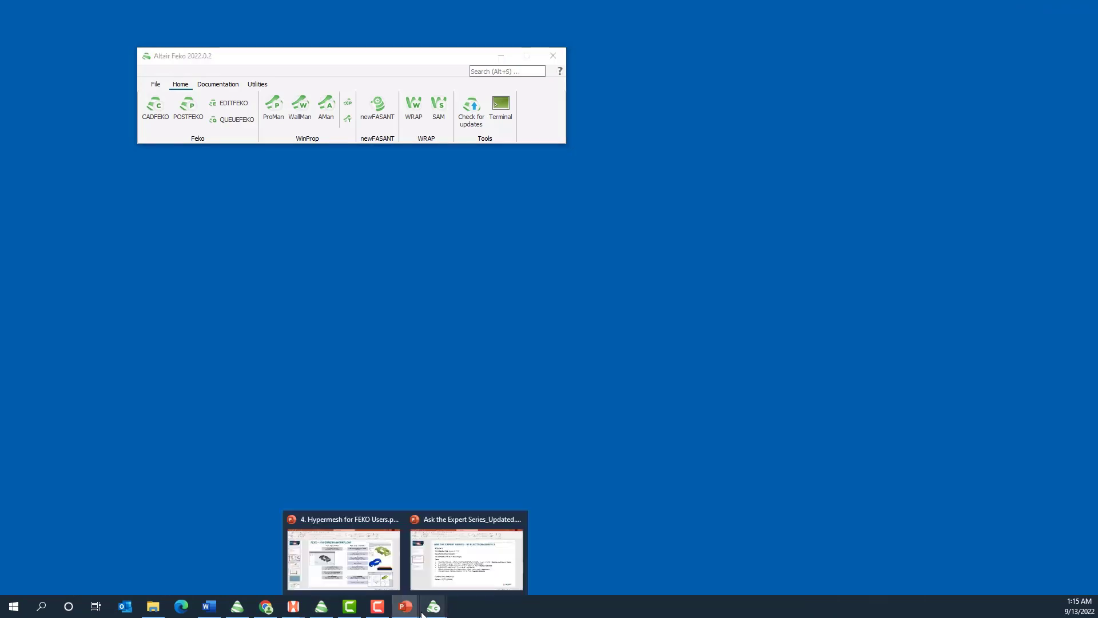
pyautogui.click(375, 566)
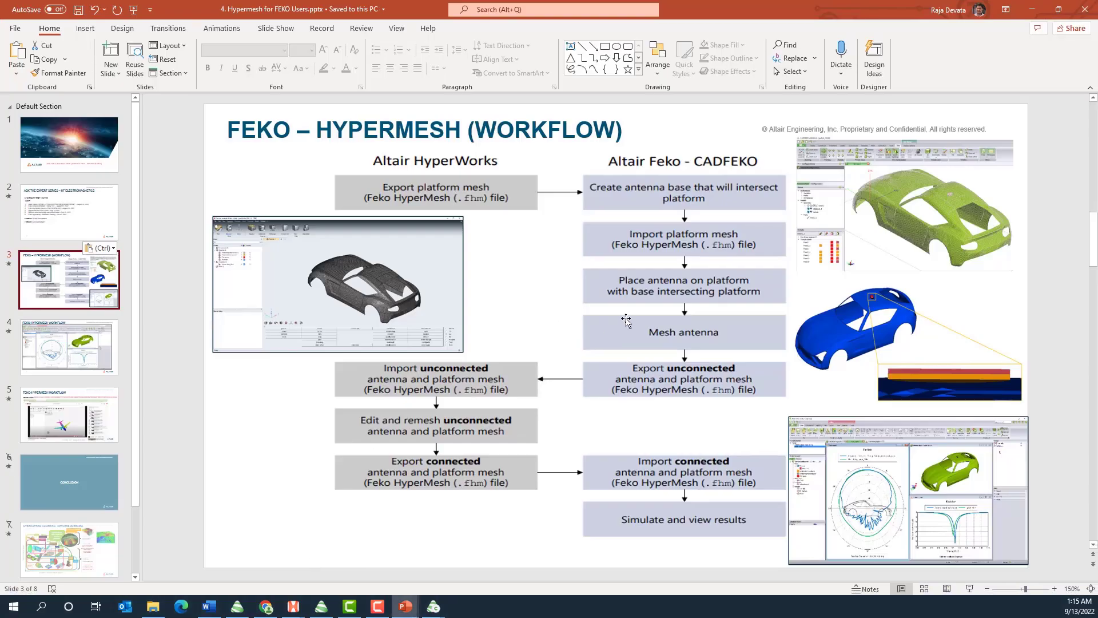
pyautogui.click(45, 362)
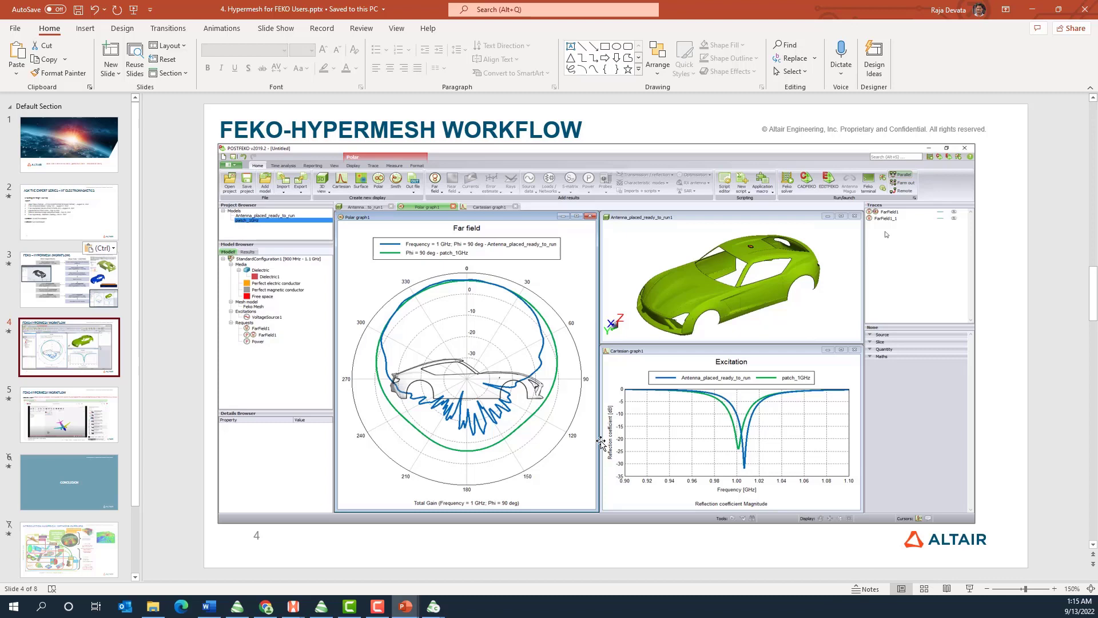
# Show the tutorial links on slide 5 and view the "HyperWorks 2021: For FEKO users" YouTube playlist in Chrome
pyautogui.click(64, 416)
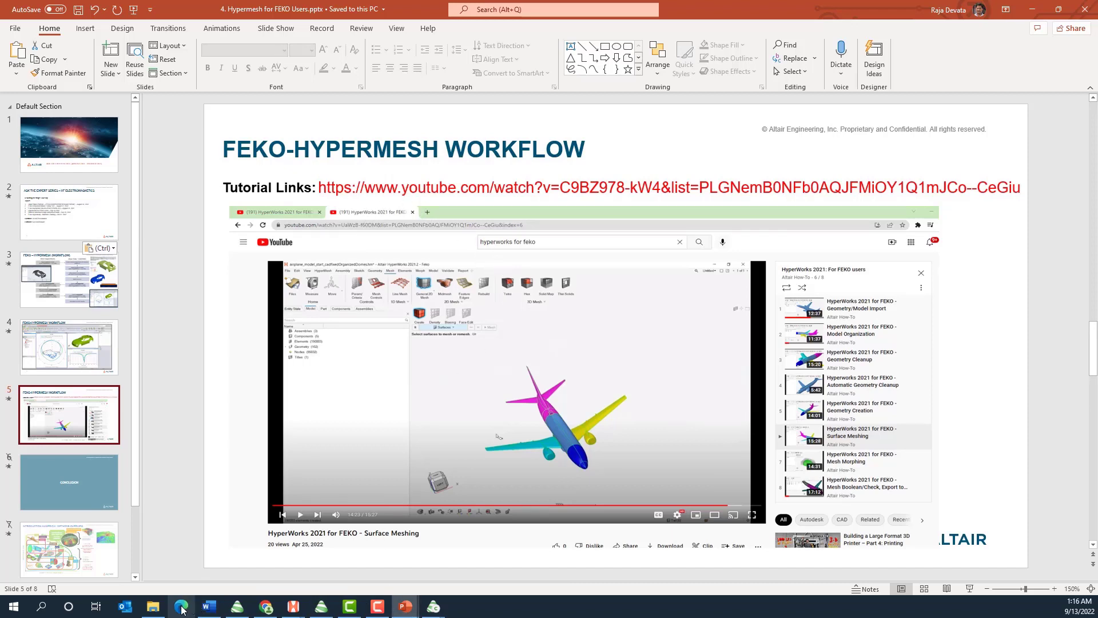
pyautogui.click(265, 609)
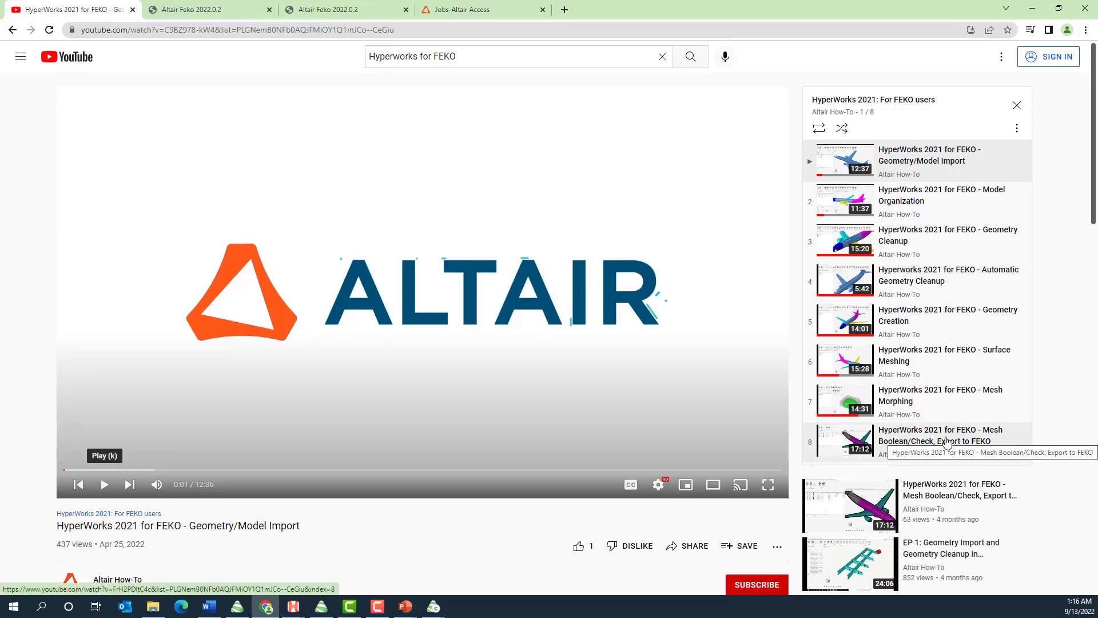
pyautogui.click(1032, 10)
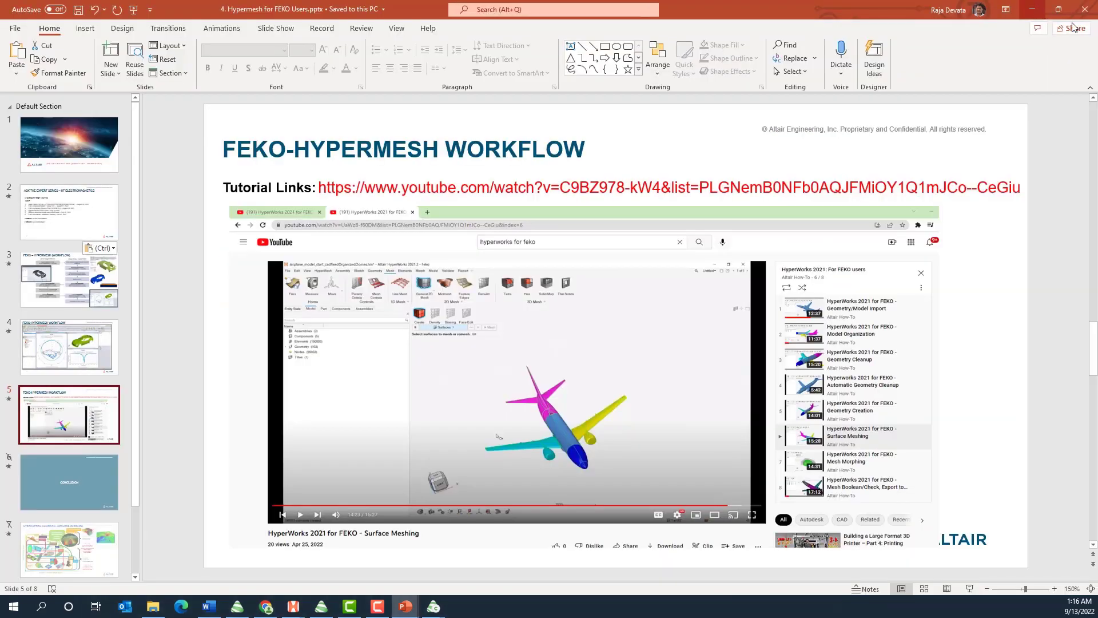